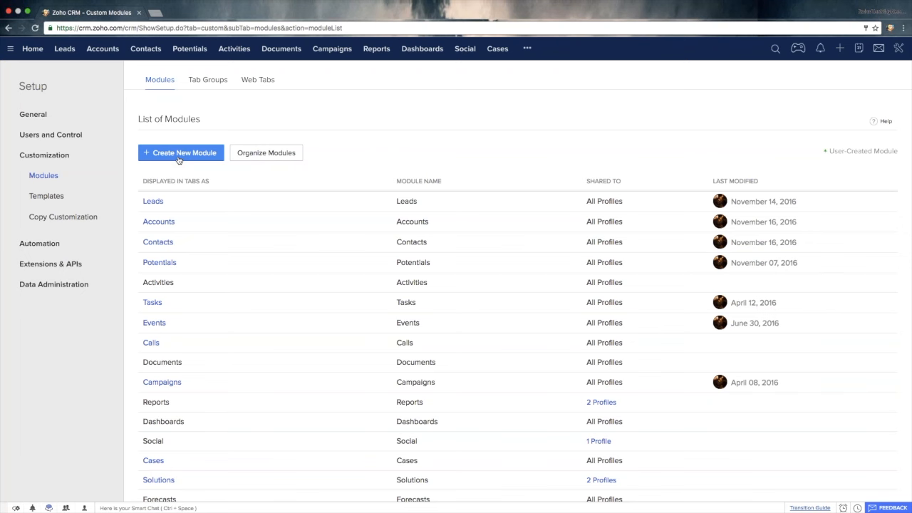
- Start a new module with a single-line field named gjhk, a phone field named gjhbj, a Date/Time field and a Date field
click(181, 160)
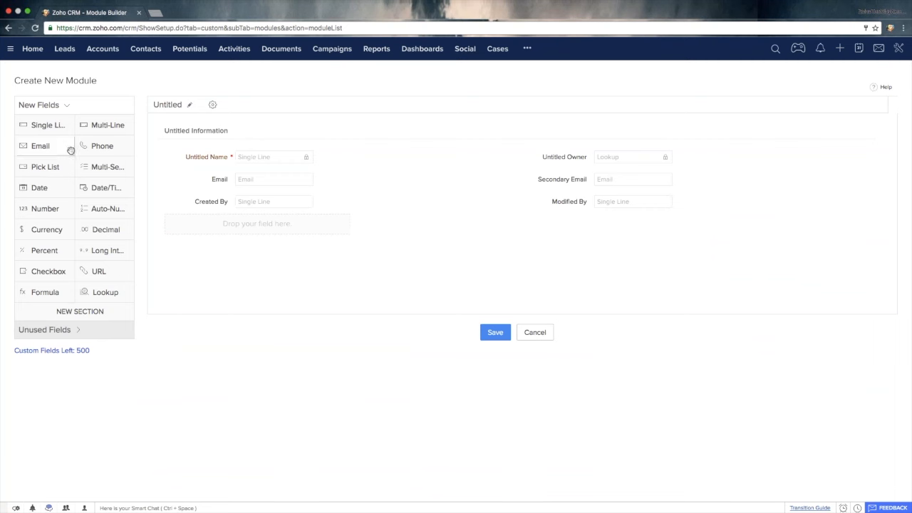
drag(47, 132, 236, 182)
drag(92, 149, 586, 201)
text(gjhbj)
double_click(218, 179)
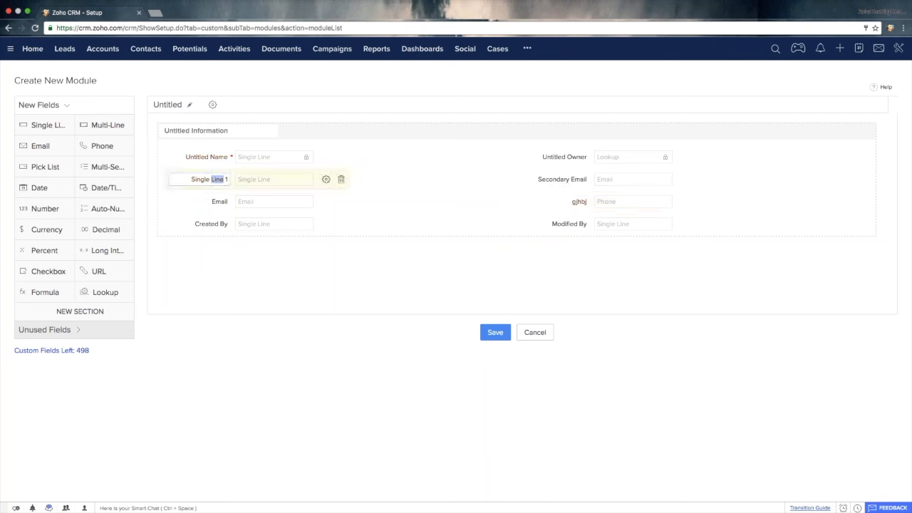
key(super+a)
text(gjhk)
drag(107, 187, 214, 202)
drag(39, 187, 565, 213)
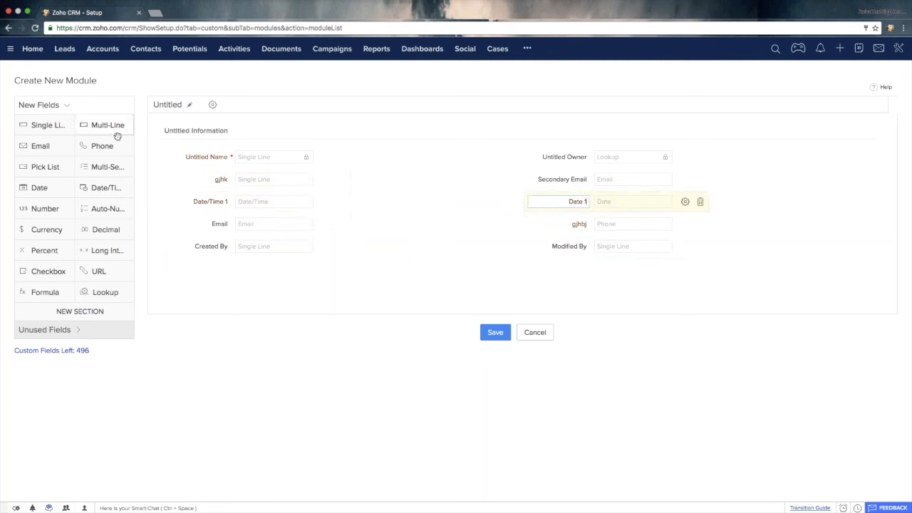
- Add the sections ftjygkh and dtfyguhilj below the fields, placing a URL field in the first and a Date/Time field in the second
drag(79, 312, 235, 256)
drag(87, 310, 246, 328)
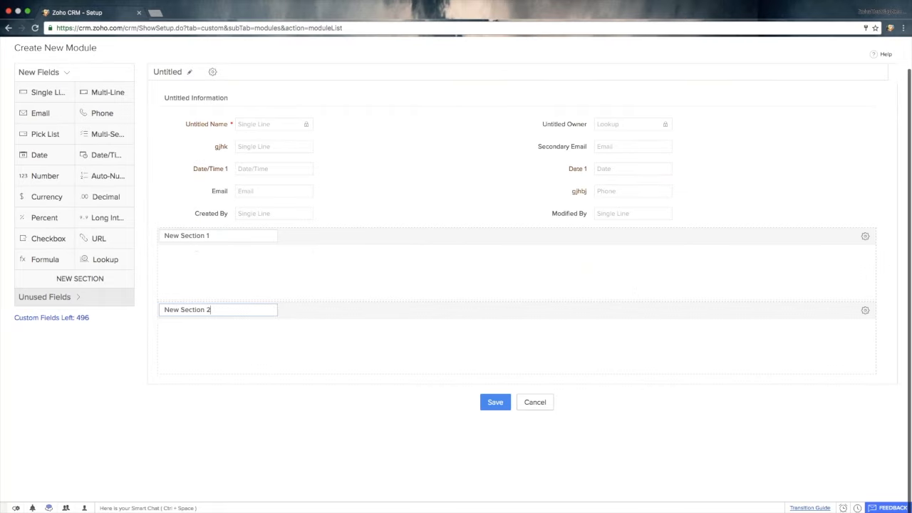
triple_click(193, 235)
text(ftjygkh)
triple_click(198, 310)
text(dtfyguhilj)
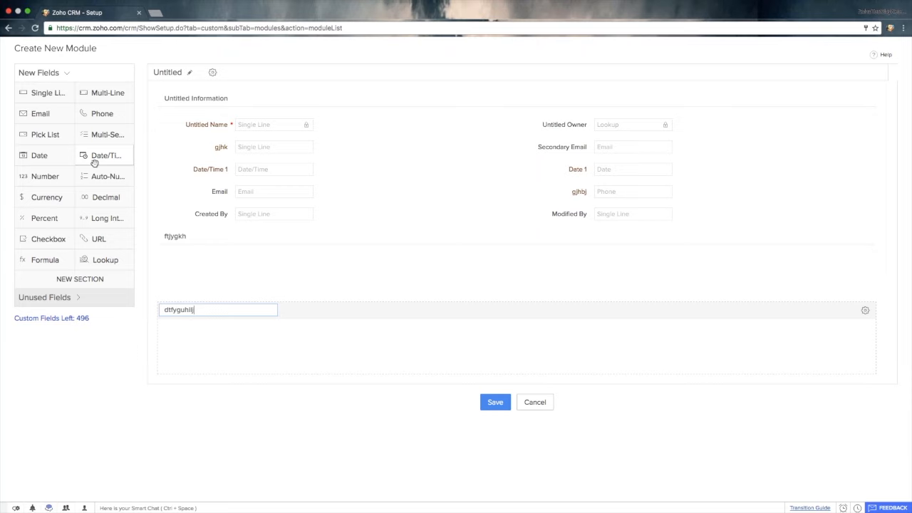
drag(94, 163, 214, 367)
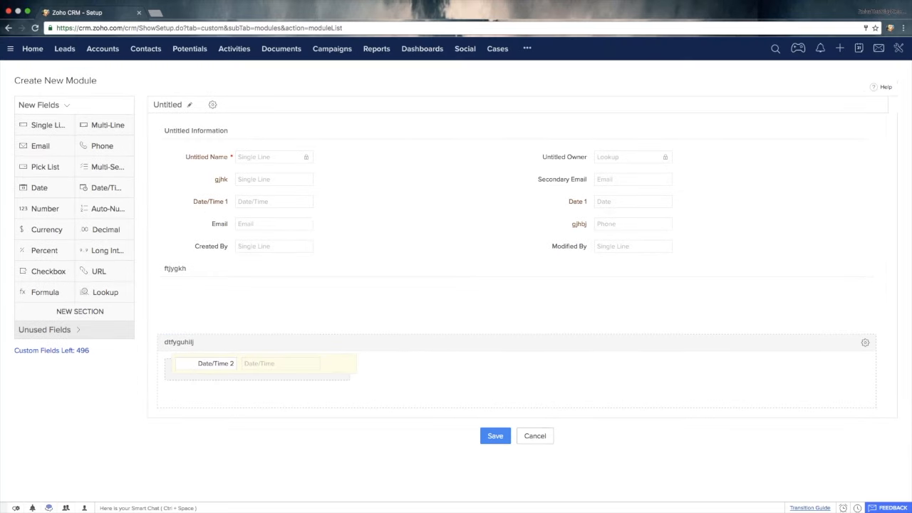
drag(97, 271, 196, 294)
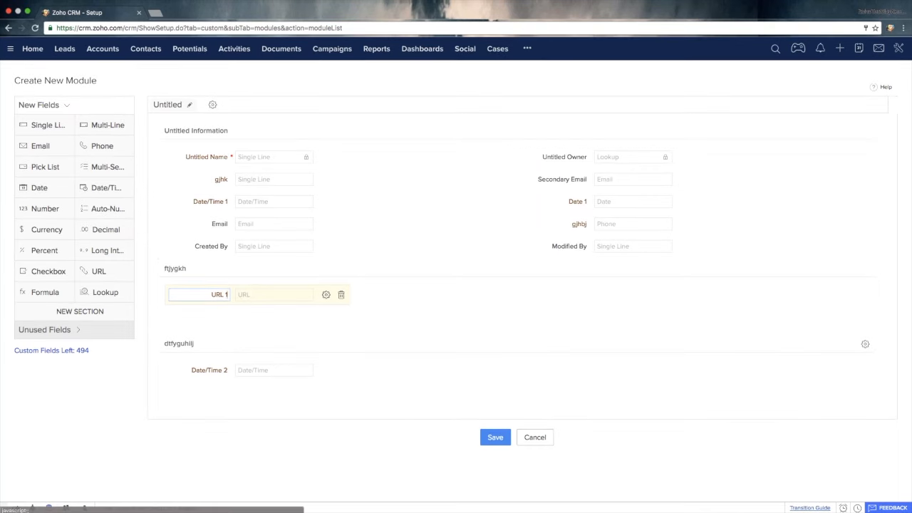
- Name the new module test and save the name
click(495, 437)
text(test)
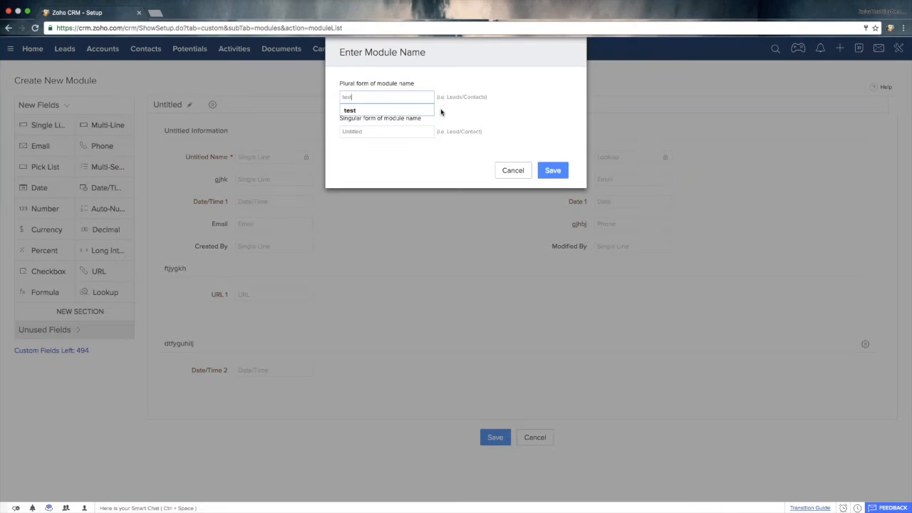
click(544, 173)
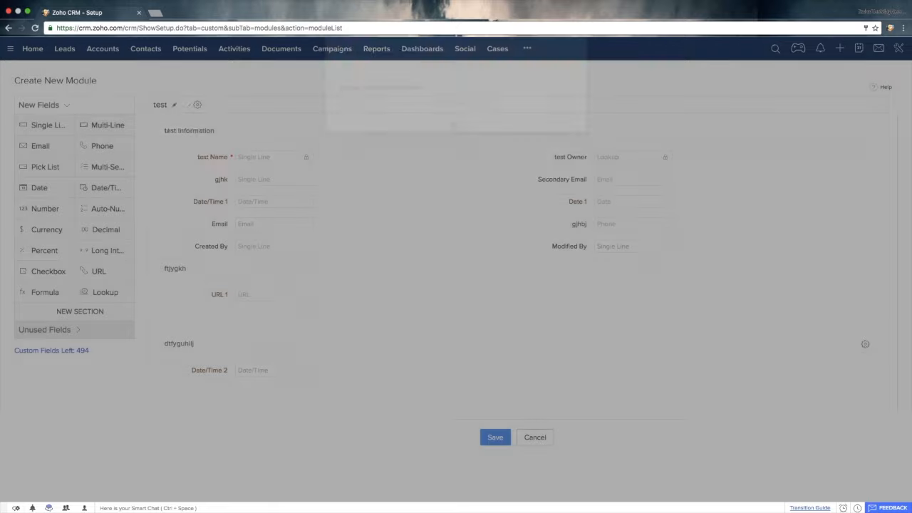
- View the additional modules in the navigation, and discard the unsaved test module
click(526, 49)
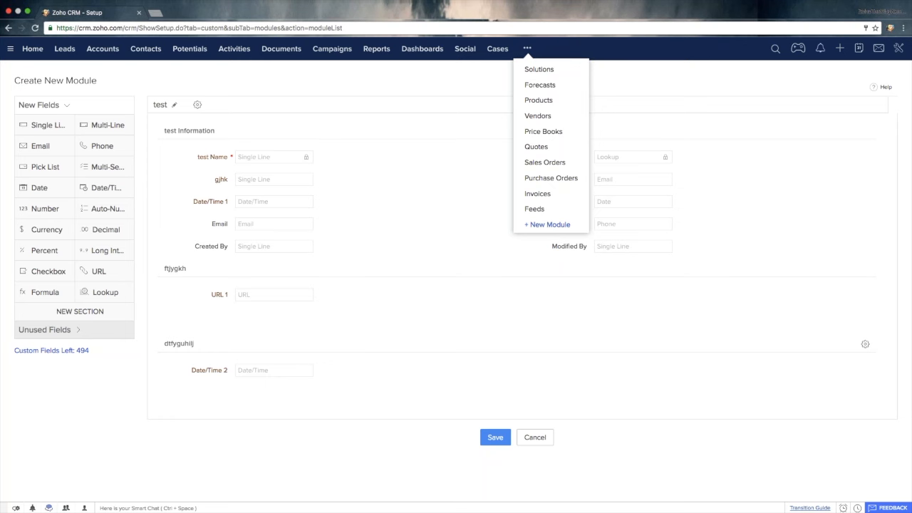
click(540, 436)
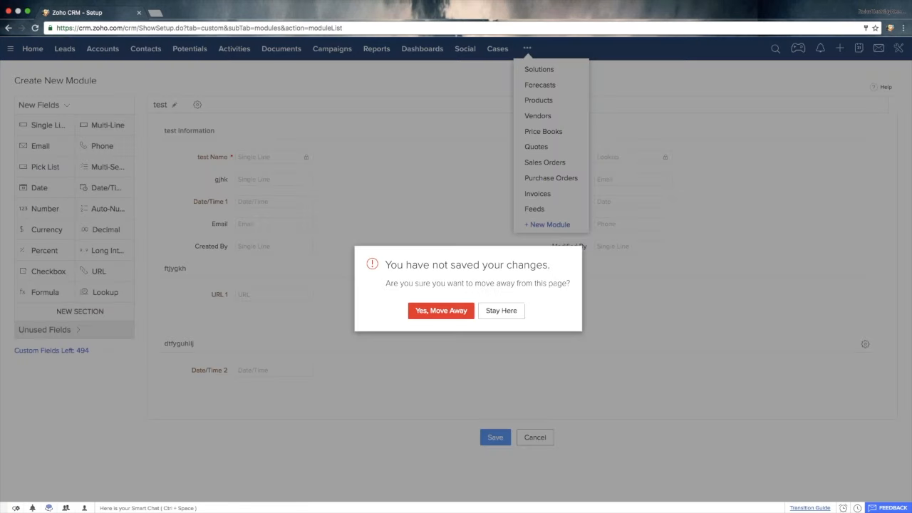
click(428, 312)
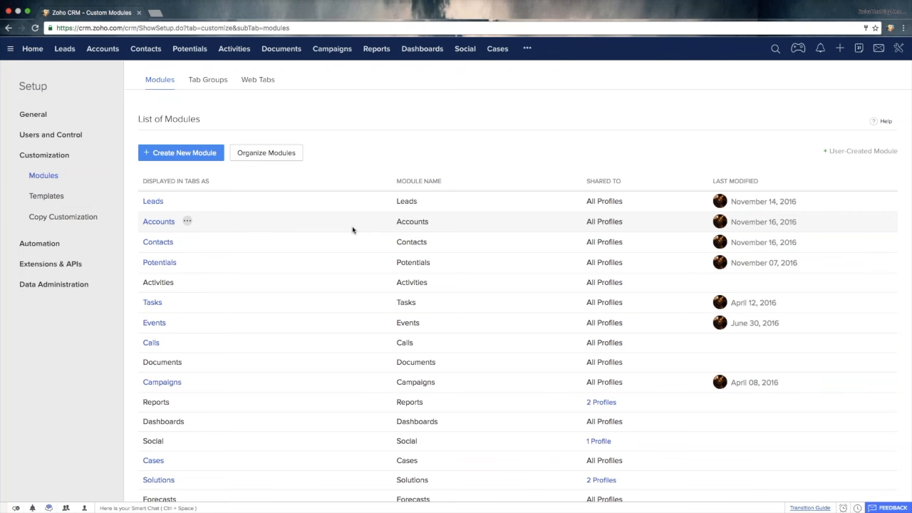
- Look through the list of modules and reopen it from the Setup overview
scroll(352, 230, down, 5)
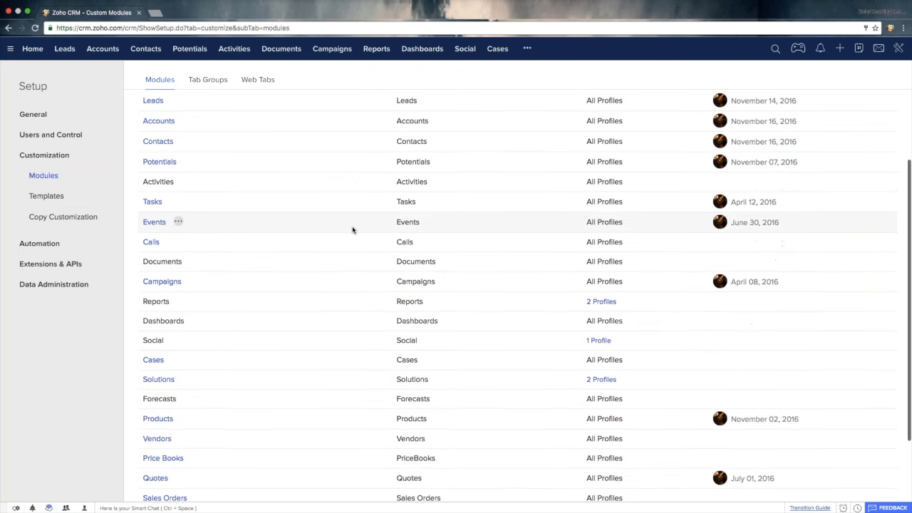
scroll(352, 229, up, 5)
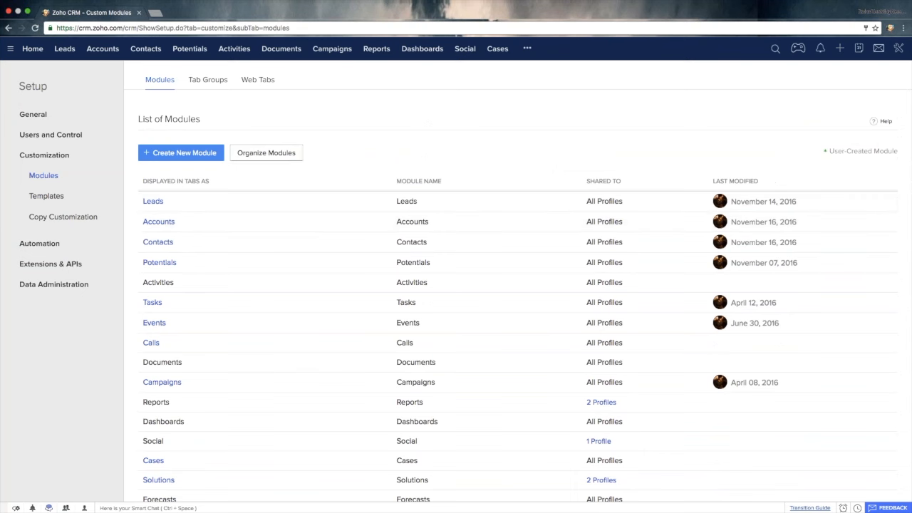
click(33, 86)
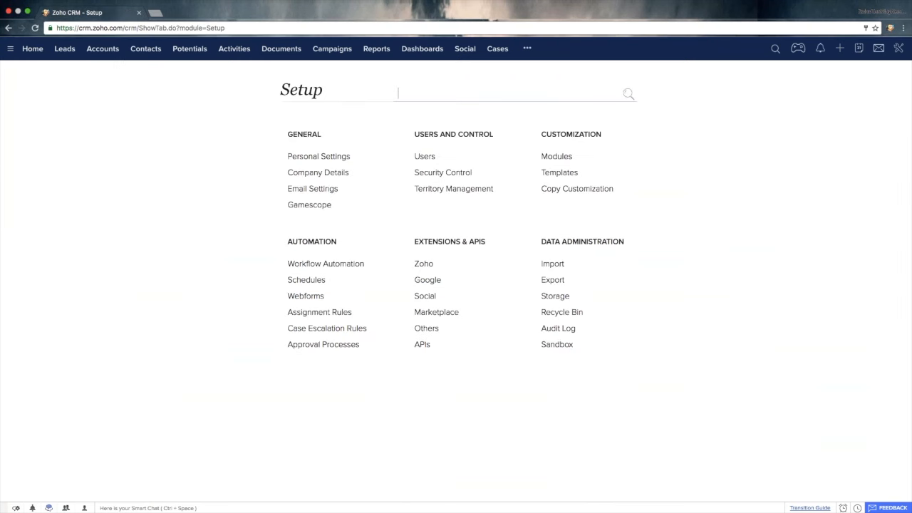
click(558, 158)
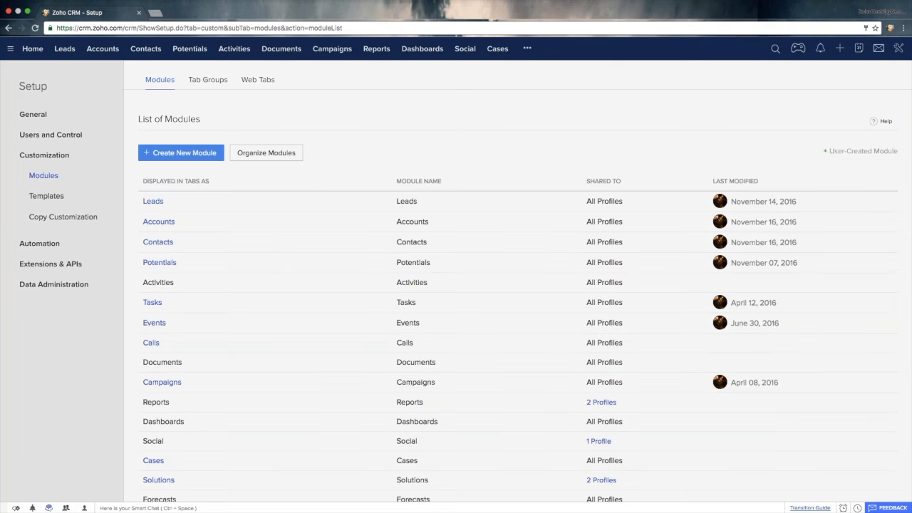
- Hide the Quotes, Price Books and Vendors modules by moving them to the unselected tabs, and save the arrangement
click(267, 154)
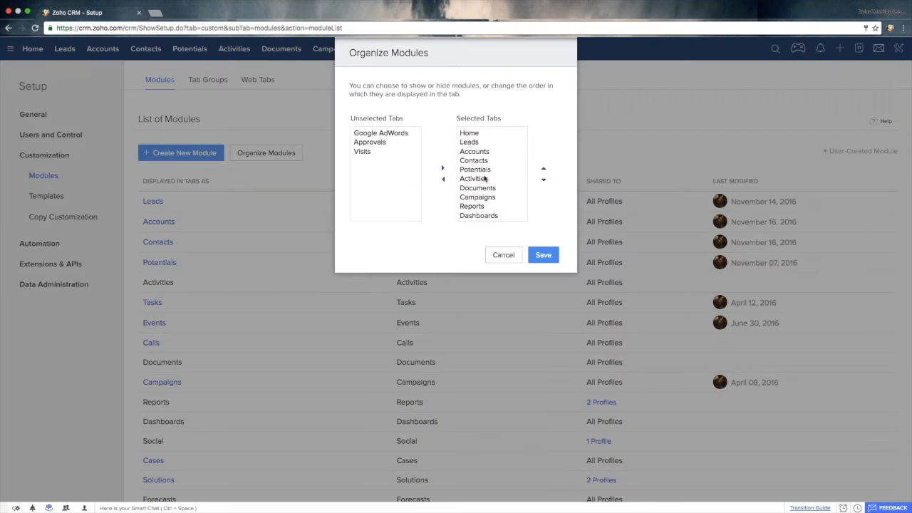
scroll(484, 178, down, 5)
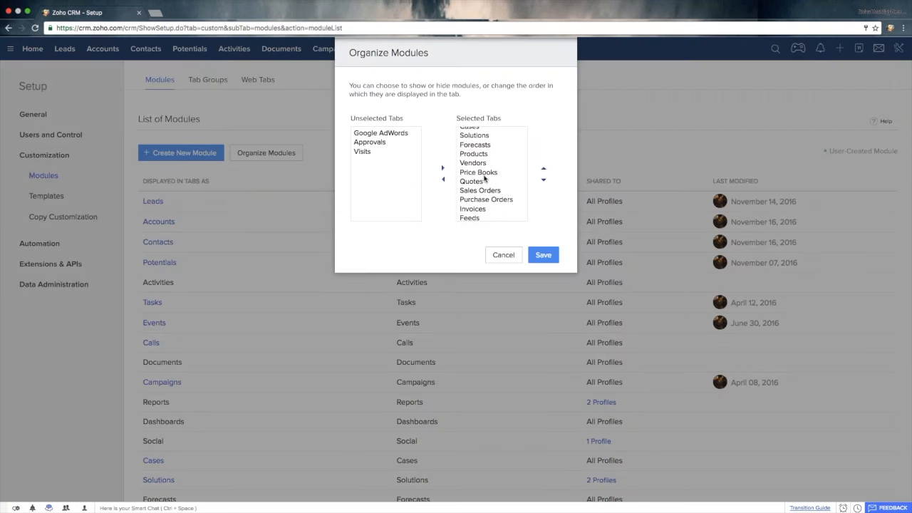
scroll(485, 178, up, 1)
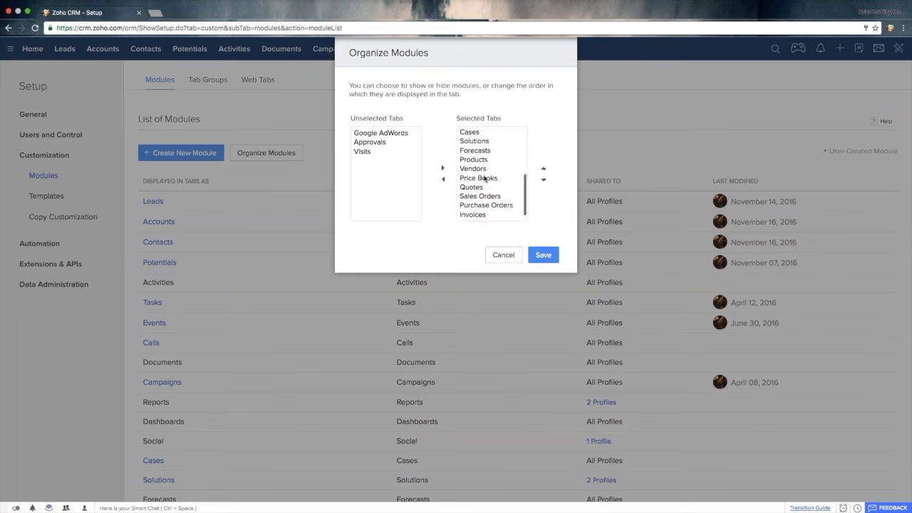
scroll(485, 178, down, 1)
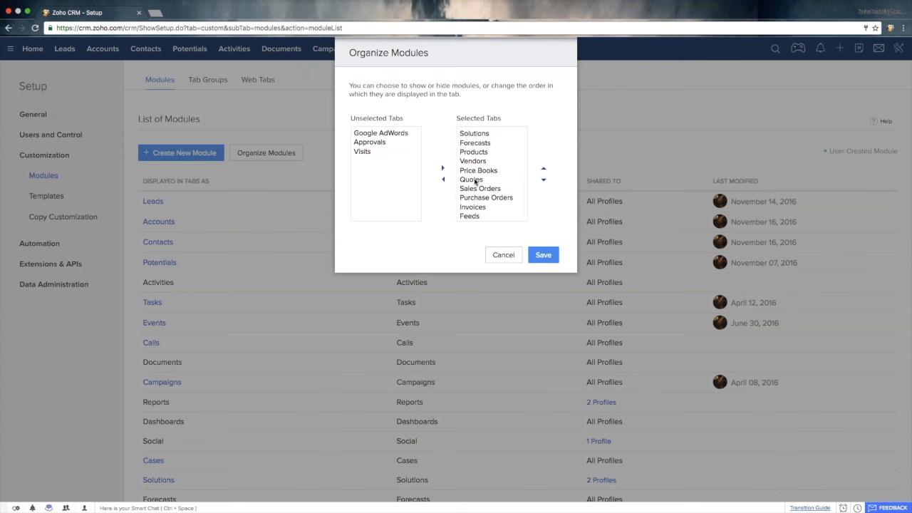
click(472, 180)
click(443, 179)
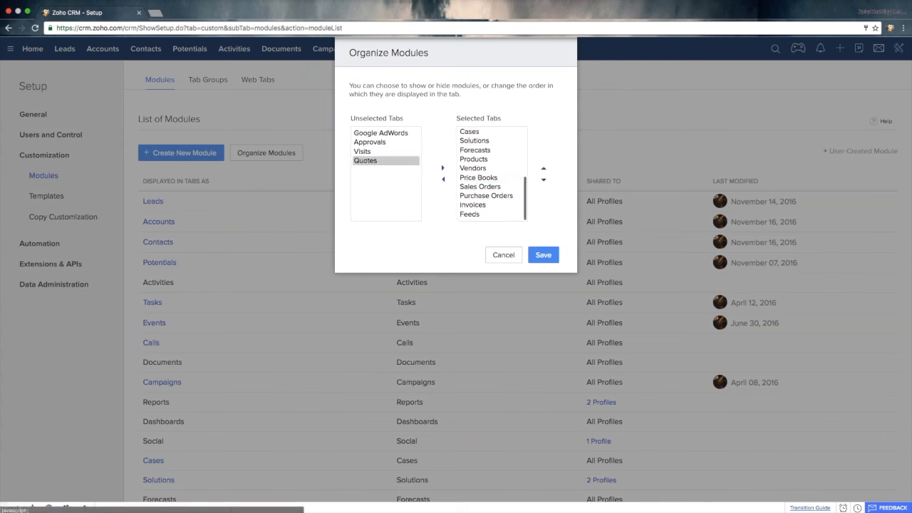
click(469, 178)
click(442, 179)
click(471, 178)
click(442, 179)
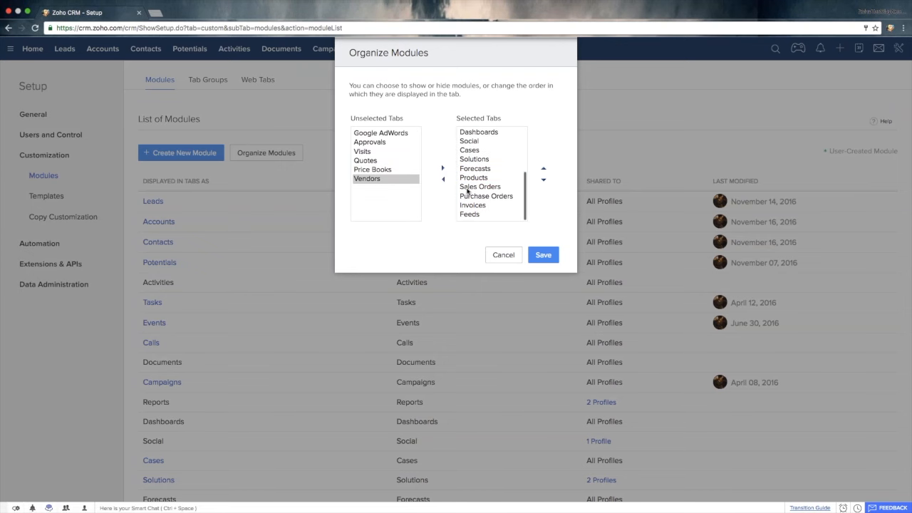
click(542, 254)
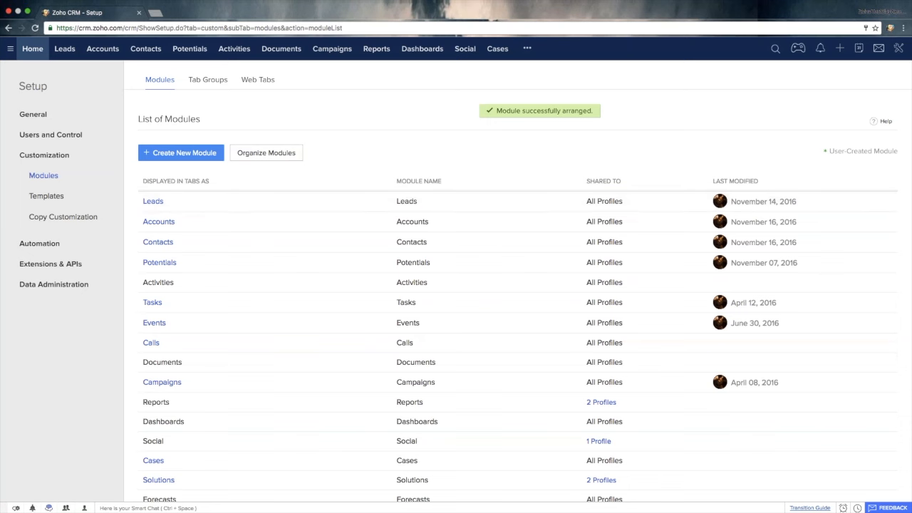
- Check the additional modules in the navigation and review the selected and unselected tabs under Organize Modules
click(527, 48)
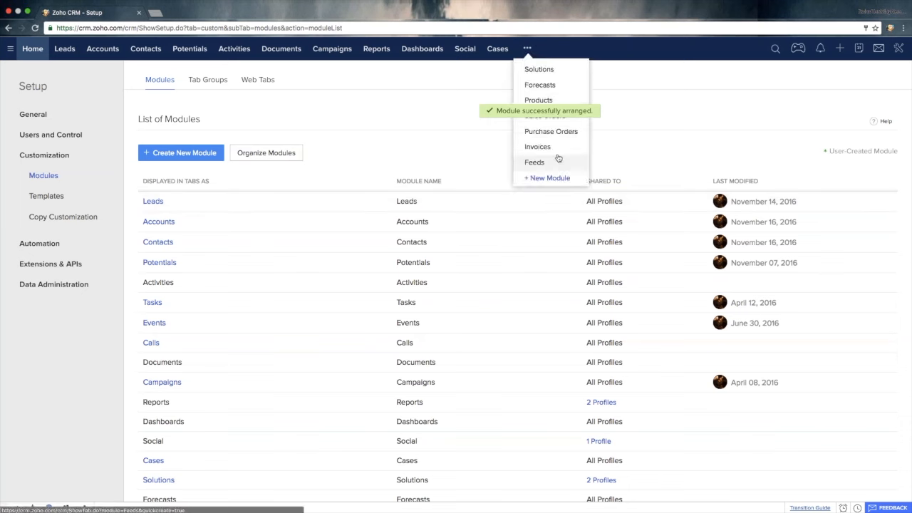
click(266, 152)
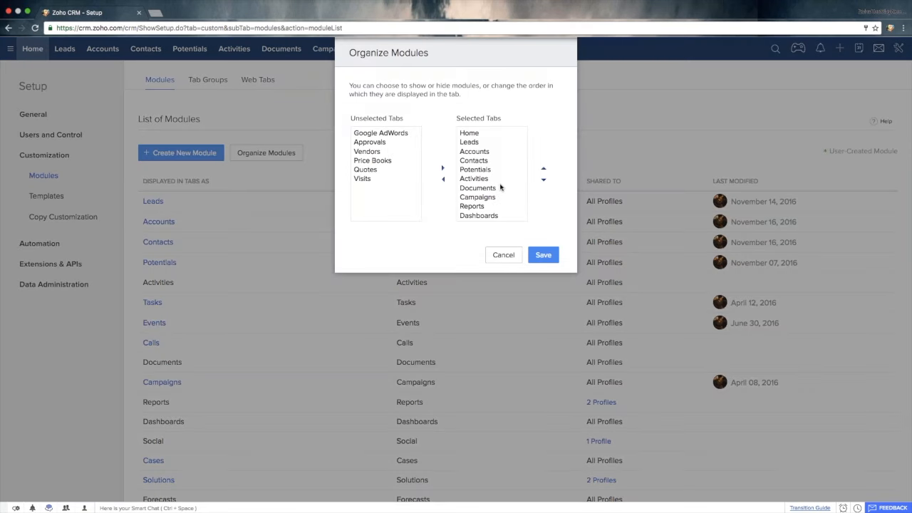
click(503, 255)
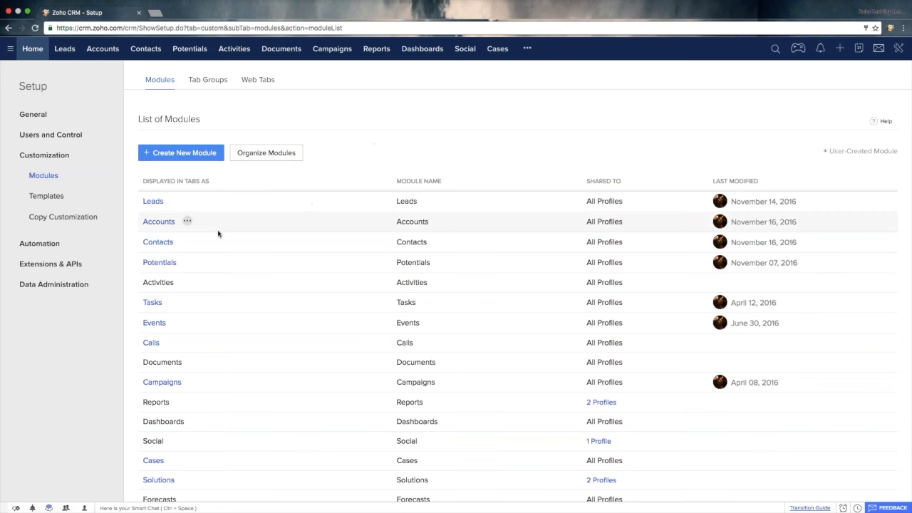
- Rename the Leads module with Prospect as the plural form and Prospects as the singular form, and save
click(175, 201)
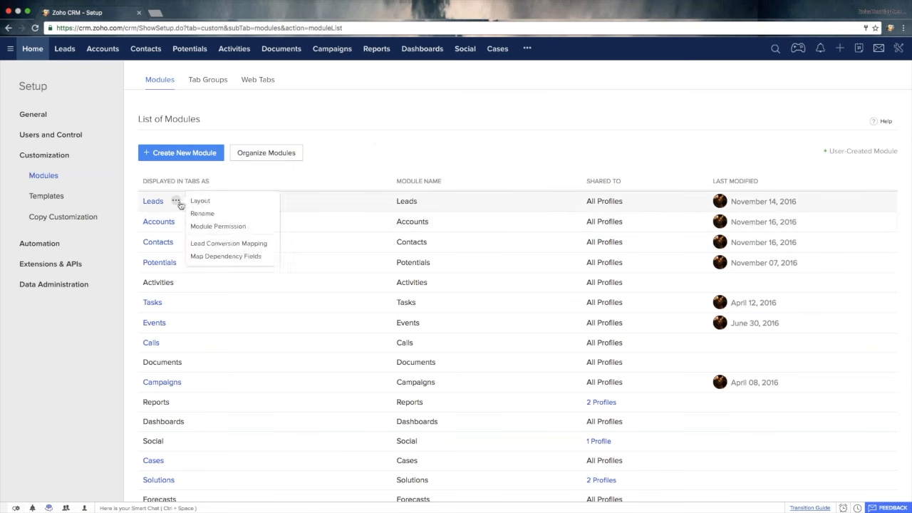
click(213, 216)
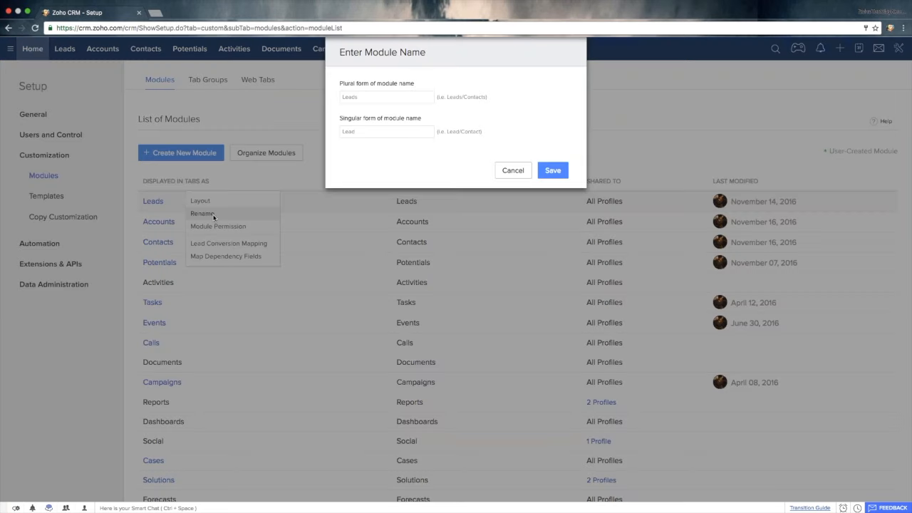
text(P)
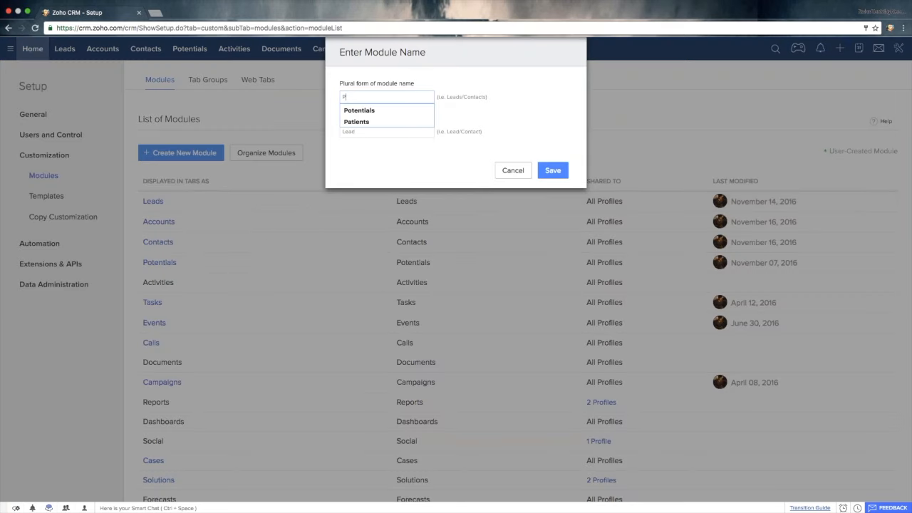
text(rospe)
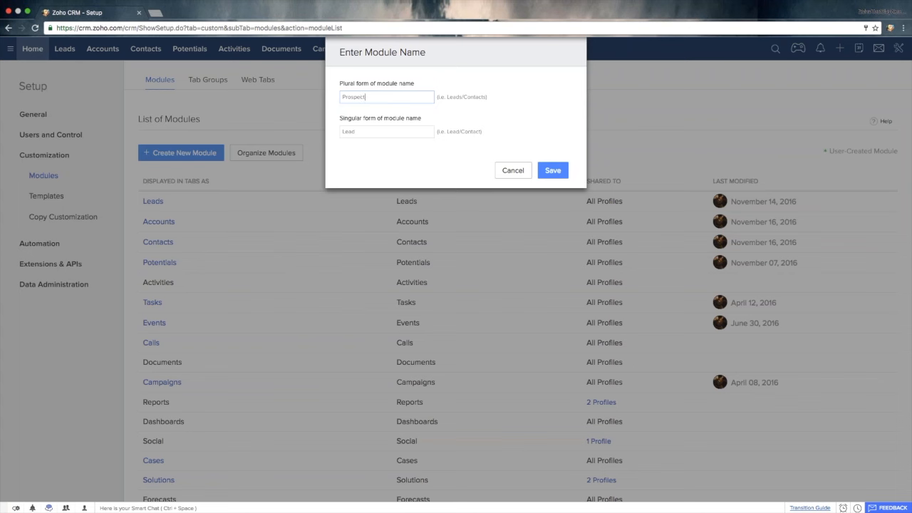
text(ct)
key(Tab)
text(P)
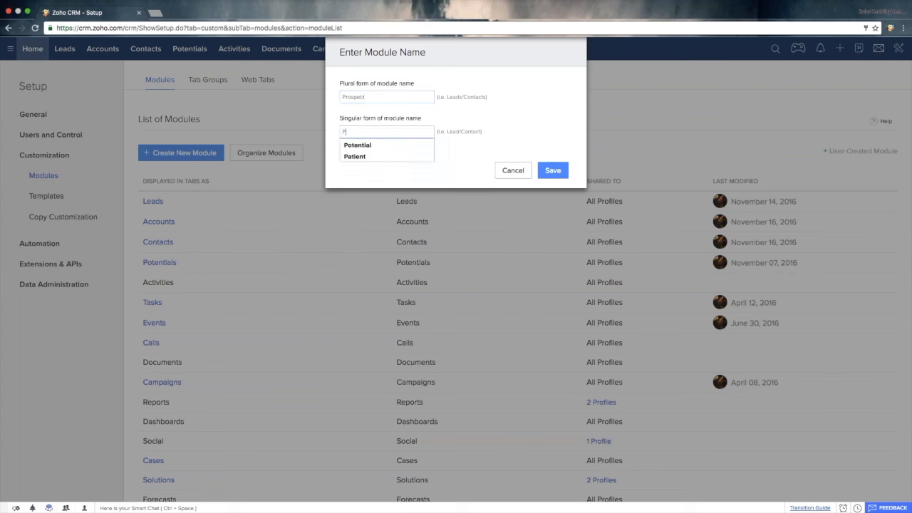
text(rospec)
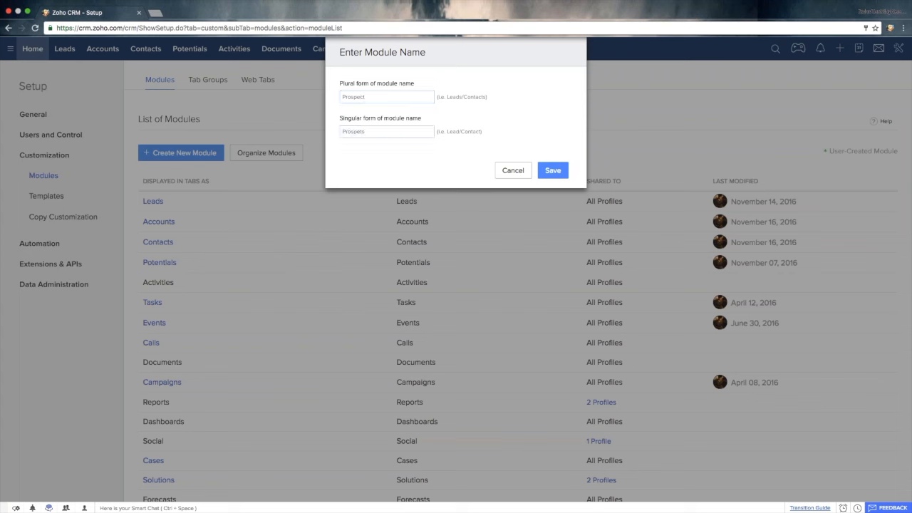
text(c)
click(557, 175)
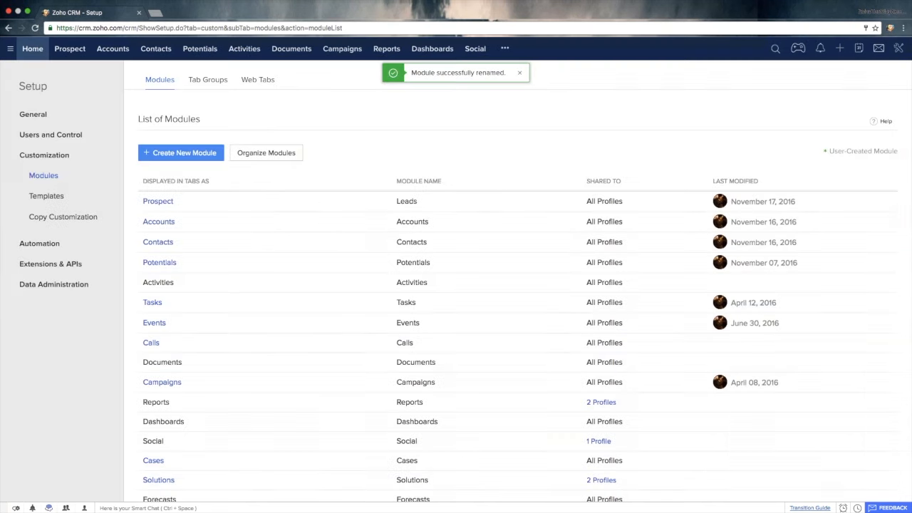
- View the customization options available for the Accounts module, including Rename, and inspect the Contacts and Potentials entries
click(187, 221)
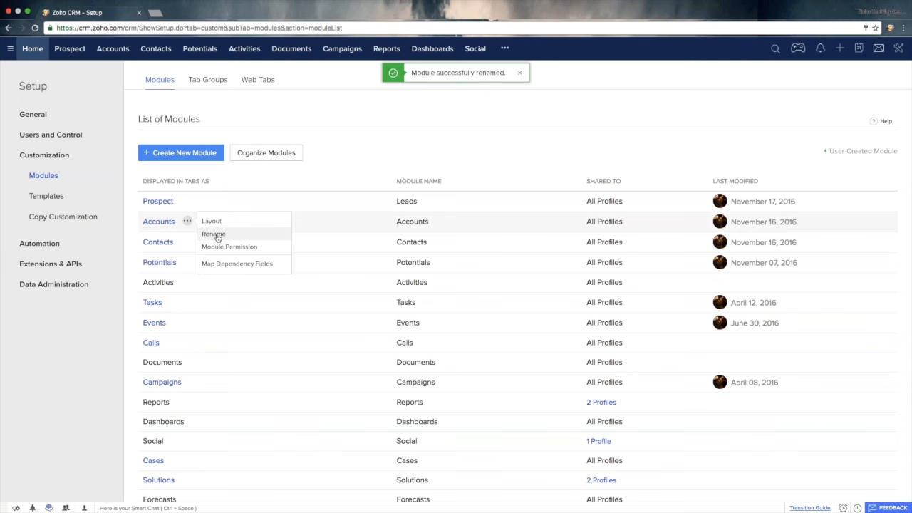
mouse_move(171, 242)
mouse_move(181, 264)
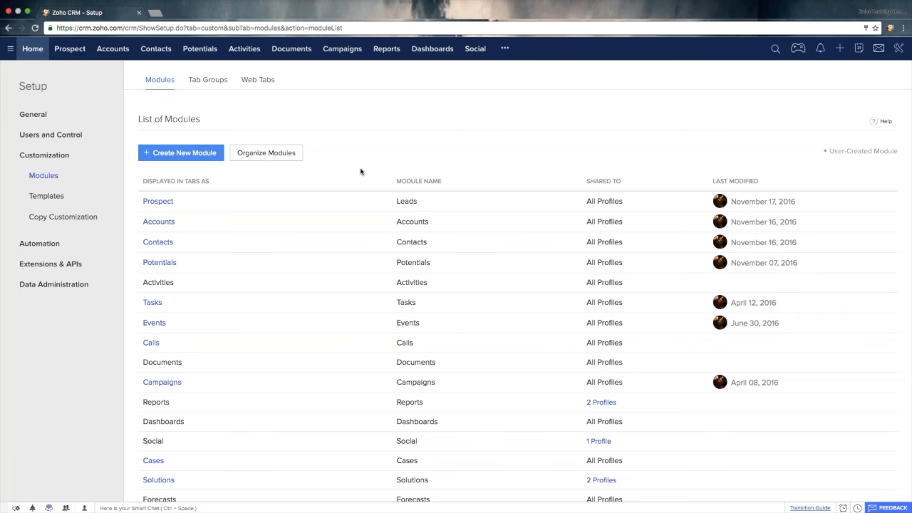
- Open the Contacts module from the list of modules to edit its Standard layout
scroll(206, 249, down, 1)
mouse_move(204, 244)
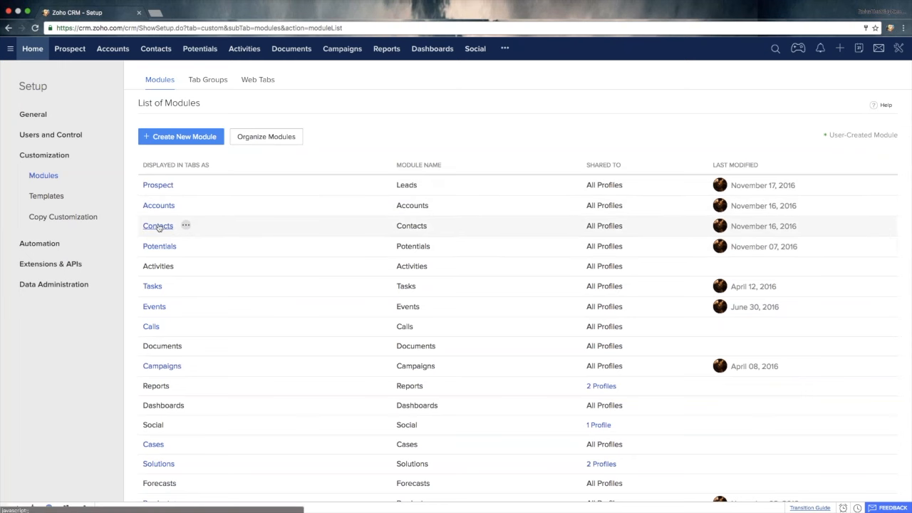
mouse_move(185, 226)
click(214, 226)
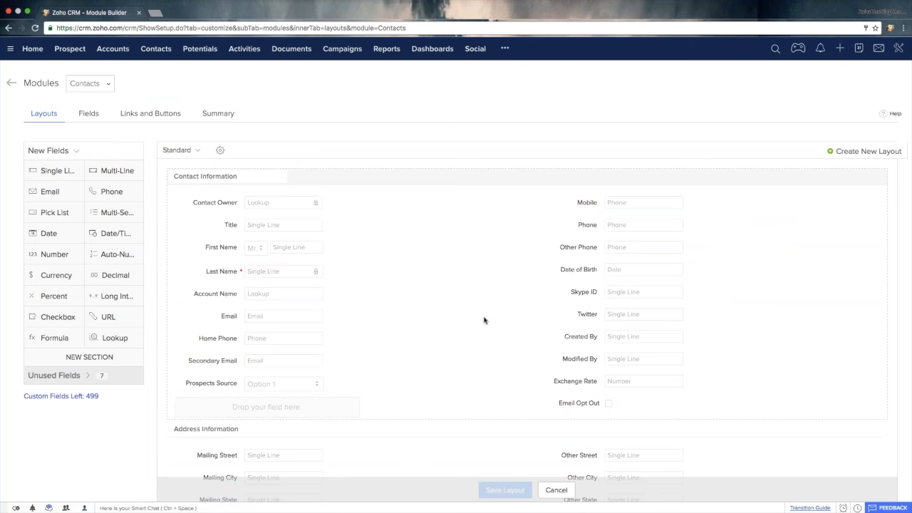
- Move Account Name and Home Phone to the second column of Contact Information, and Date of Birth and Skype ID to the first column
scroll(485, 318, down, 2)
drag(264, 250, 620, 258)
drag(627, 220, 296, 333)
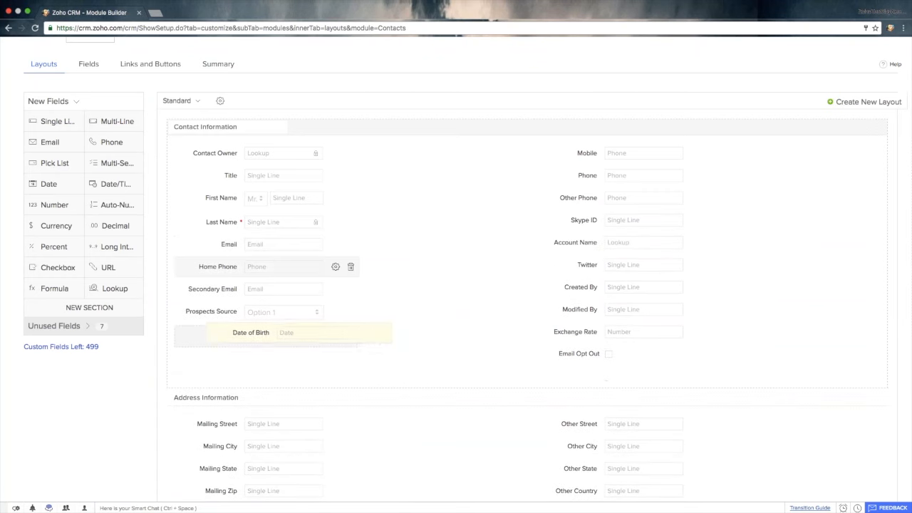
drag(264, 264, 595, 265)
drag(617, 223, 297, 333)
- Move Prospects Source into Address Information below Mailing Street, and Other City into the first column of Contact Information
scroll(255, 249, down, 1)
drag(255, 253, 257, 401)
drag(602, 403, 284, 289)
- Add a new section named hgjhbj above Address Information and place the Other City and Created By fields in it
drag(102, 278, 230, 326)
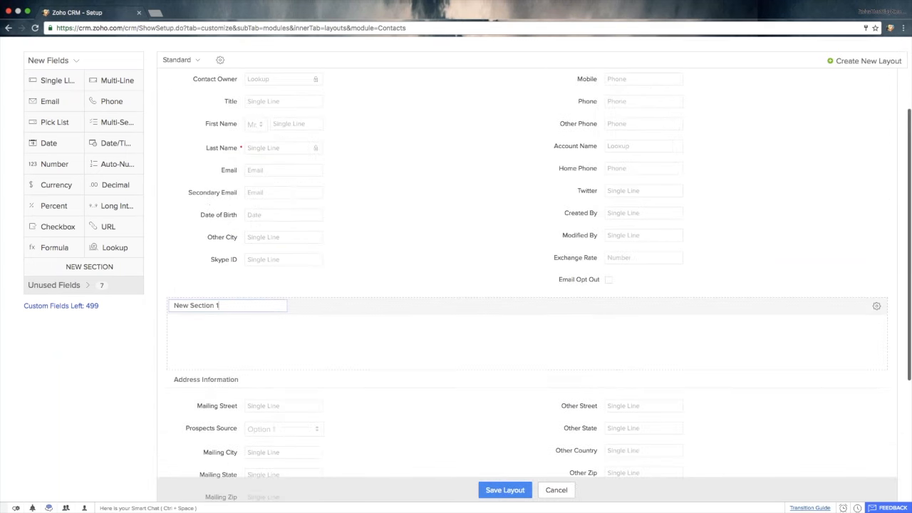
key(super+a)
text(hgjhbj)
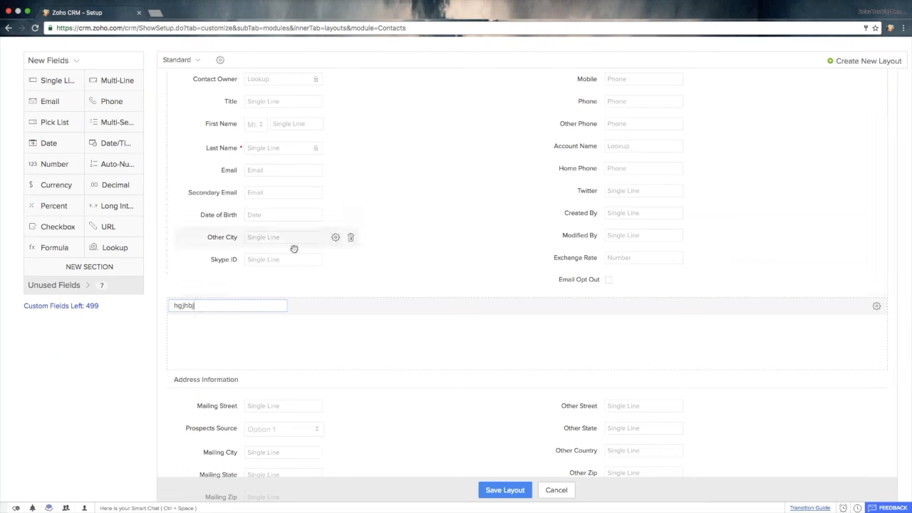
drag(283, 242, 268, 333)
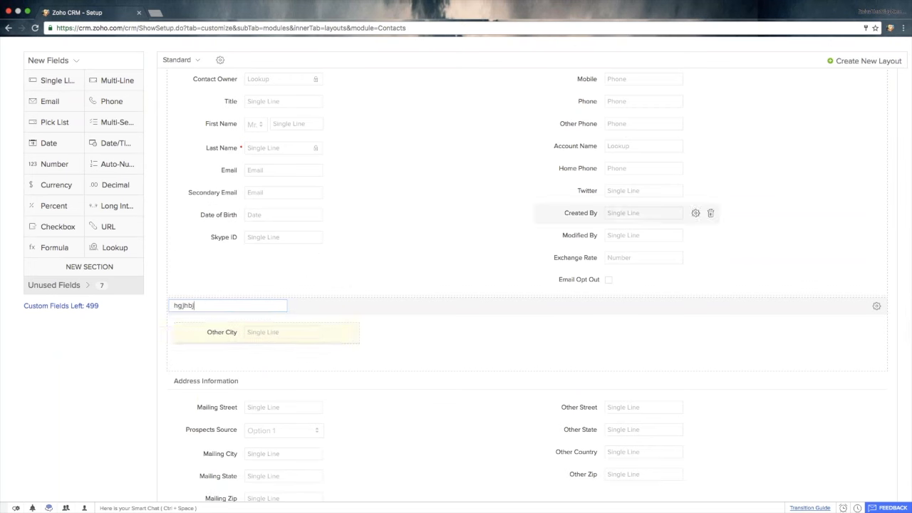
mouse_move(621, 216)
drag(621, 213, 621, 333)
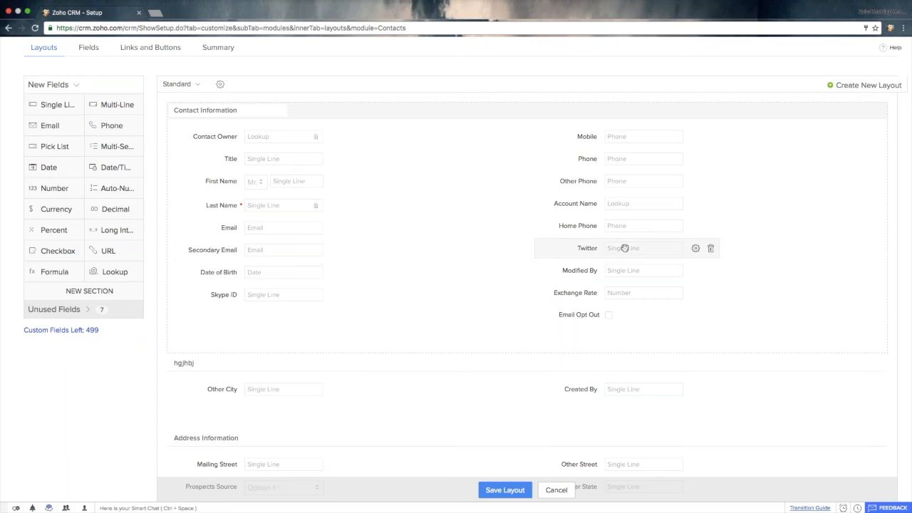
- Remove the Twitter, Modified By and Skype ID fields from the Contacts layout
click(711, 252)
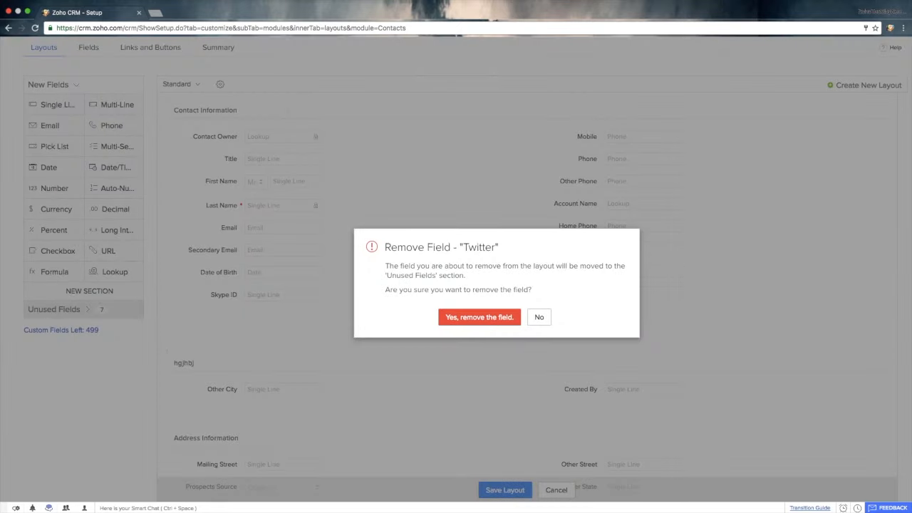
click(484, 317)
click(711, 248)
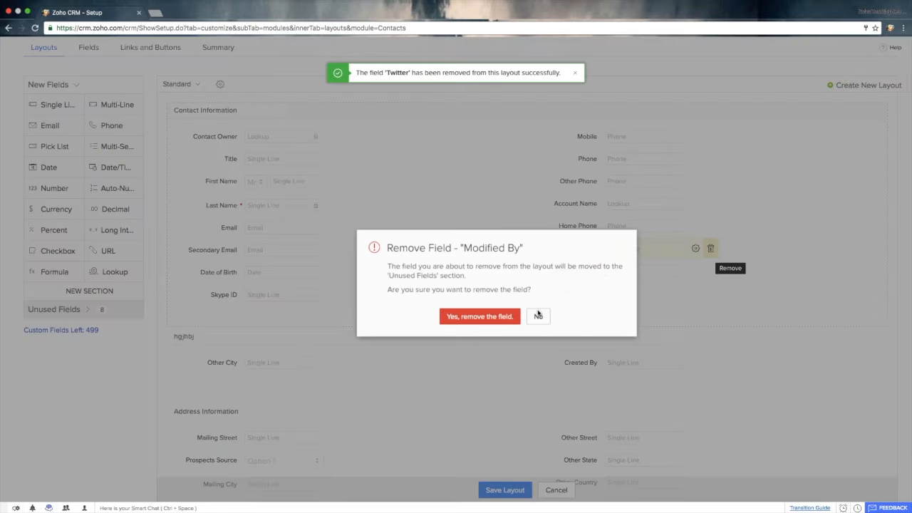
click(470, 319)
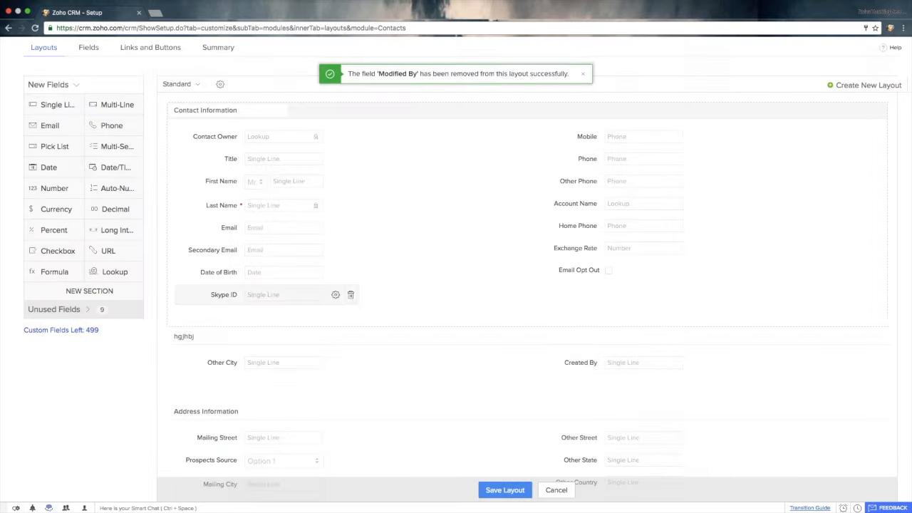
click(350, 295)
click(478, 318)
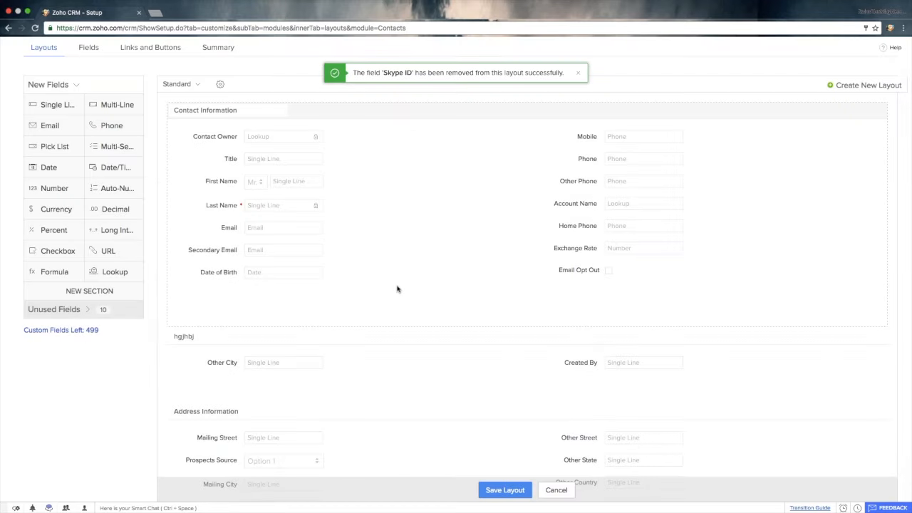
- Place the unused Assistant field below Date of Birth in Contact Information and show the new field types again
click(57, 310)
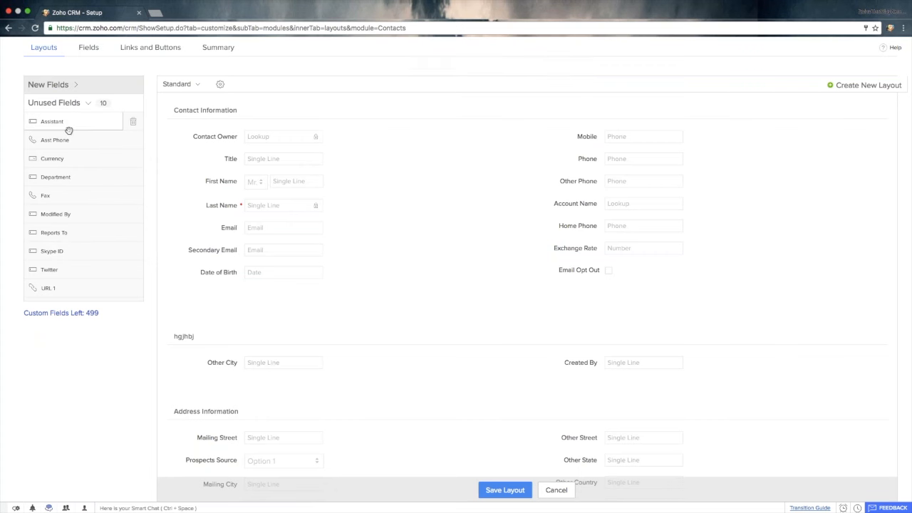
drag(69, 131, 310, 296)
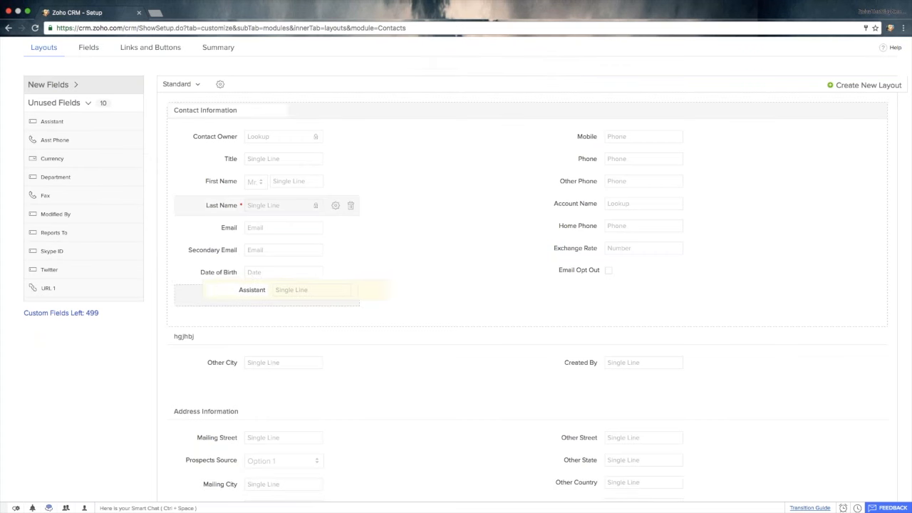
drag(79, 125, 592, 322)
scroll(591, 322, down, 1)
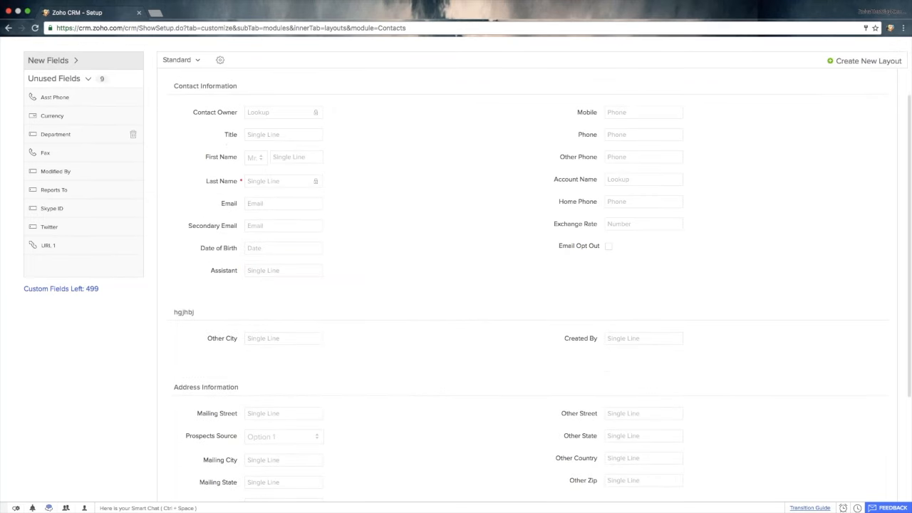
click(67, 61)
scroll(300, 184, up, 2)
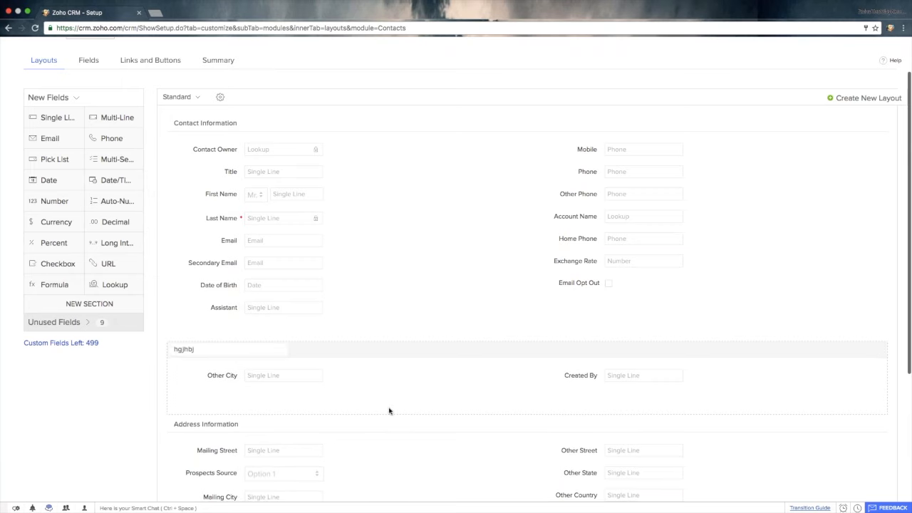
- Edit the Prospects Source pick list properties, replacing the first three options with fdhgj, gjhgk and cgjvhb
scroll(389, 411, down, 1)
scroll(389, 411, down, 2)
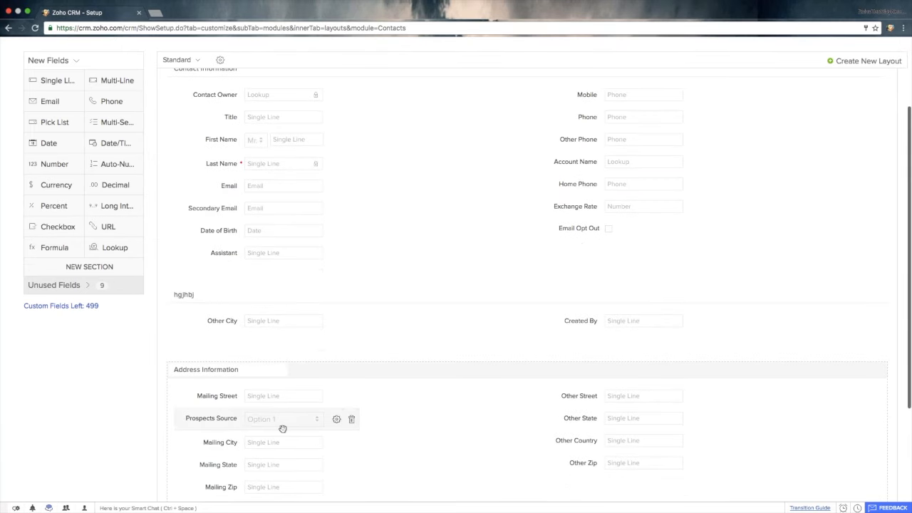
click(337, 419)
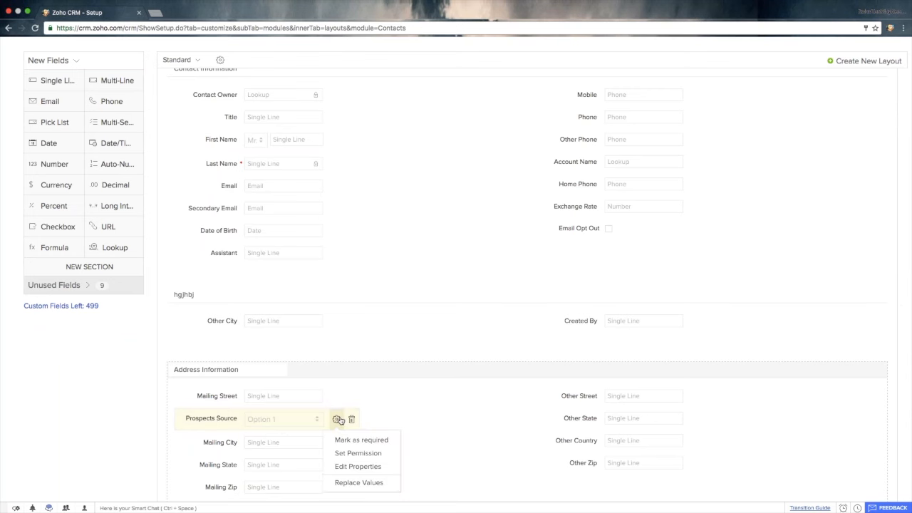
click(356, 466)
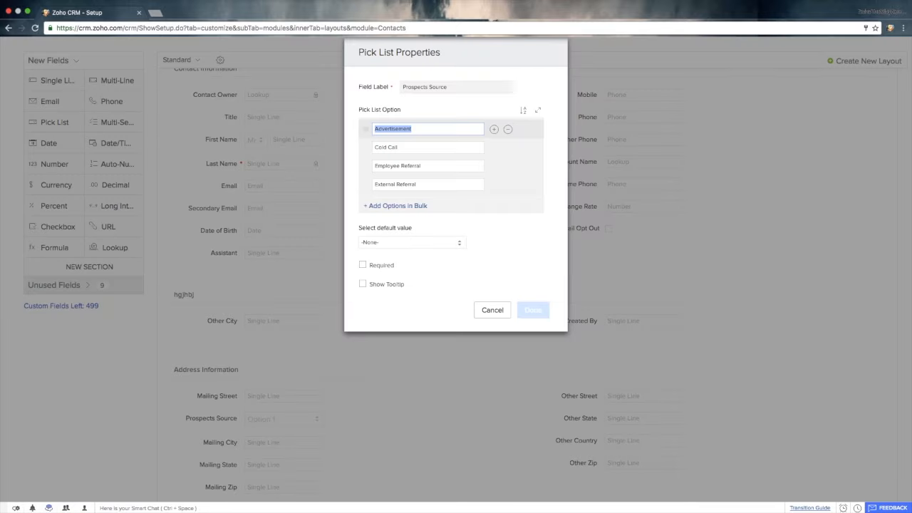
text(fdhgj)
click(421, 144)
text(gjhgk)
click(416, 169)
text(cgjvhb)
click(420, 129)
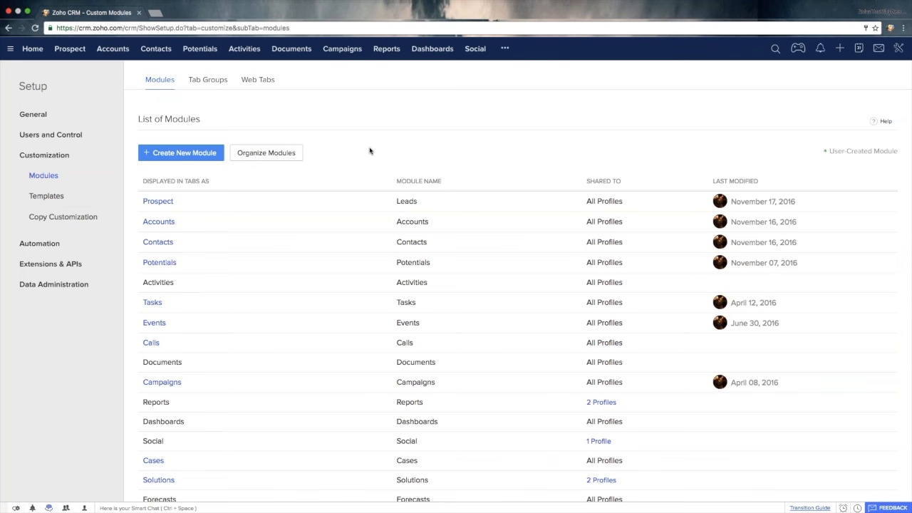
- Reopen the Contacts module customization and view its Links and Buttons settings
click(160, 243)
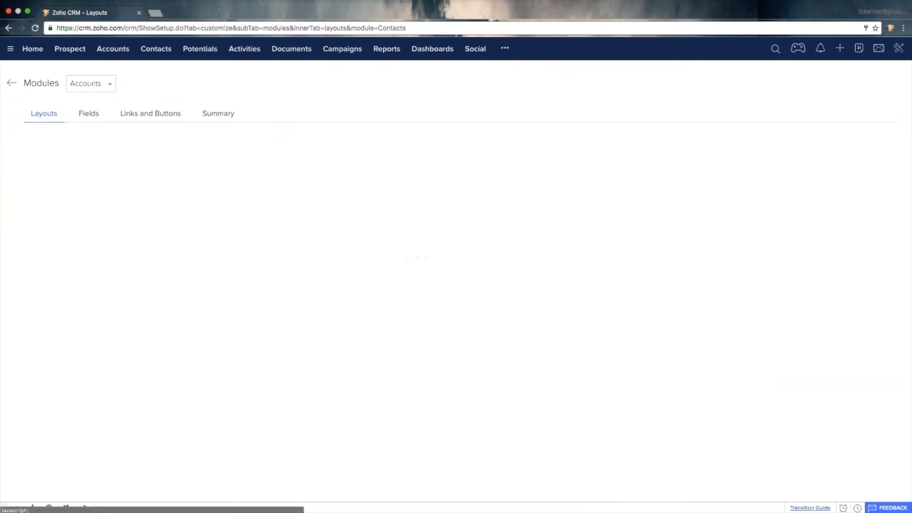
click(156, 117)
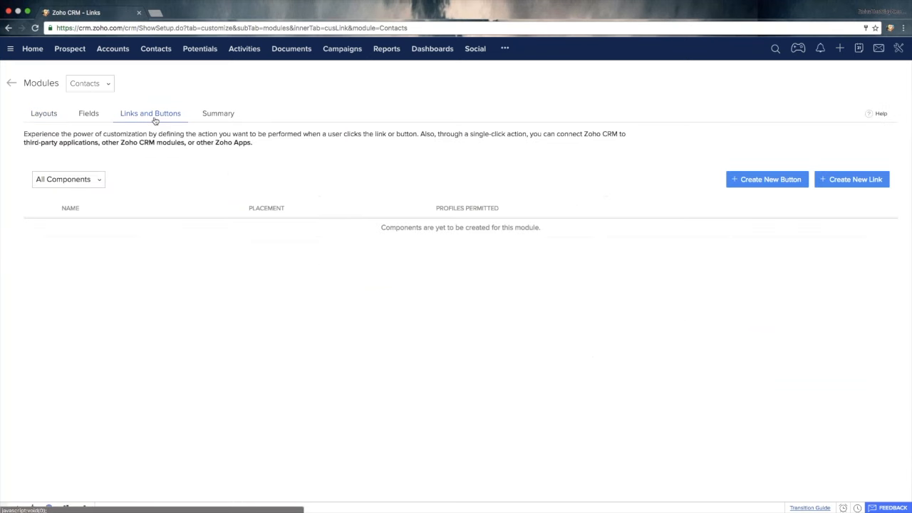
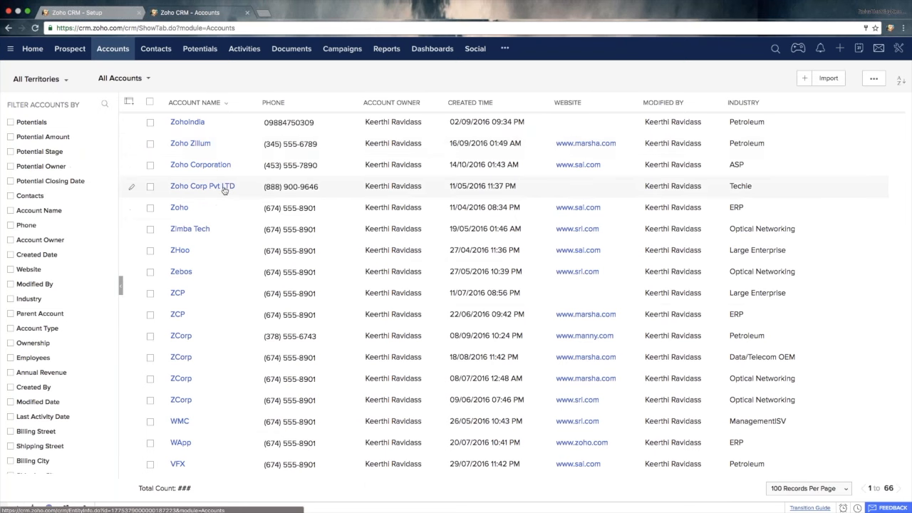
- Open the Zoho Corp Pvt LTD account and review the amounts in its Potentials related list
click(221, 191)
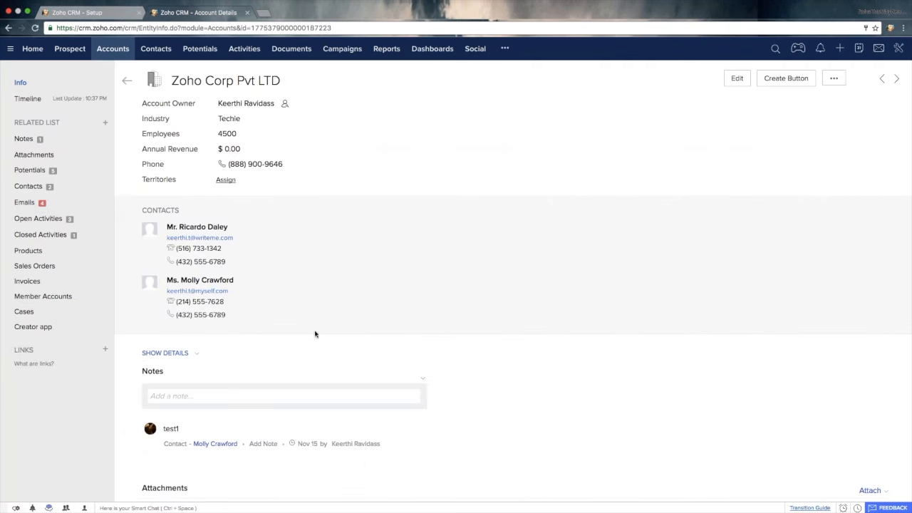
scroll(314, 339, down, 5)
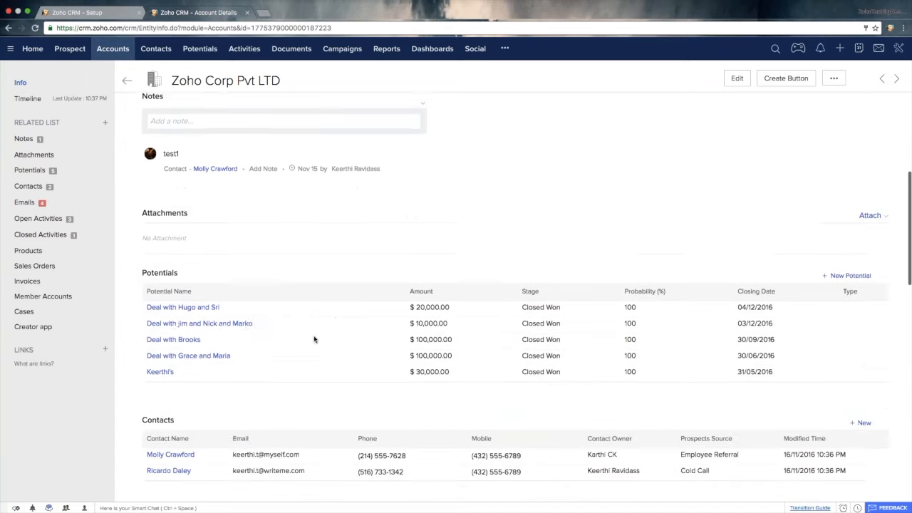
drag(178, 337, 140, 269)
click(266, 216)
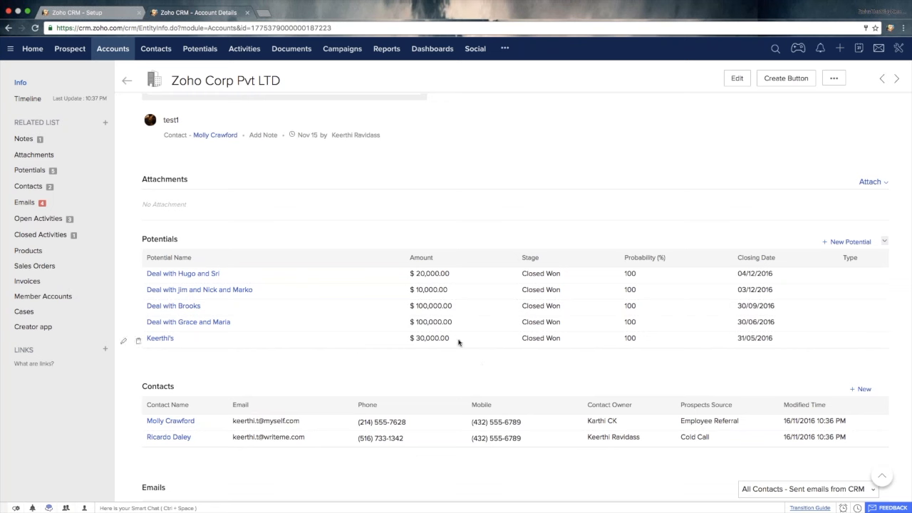
drag(458, 341, 406, 271)
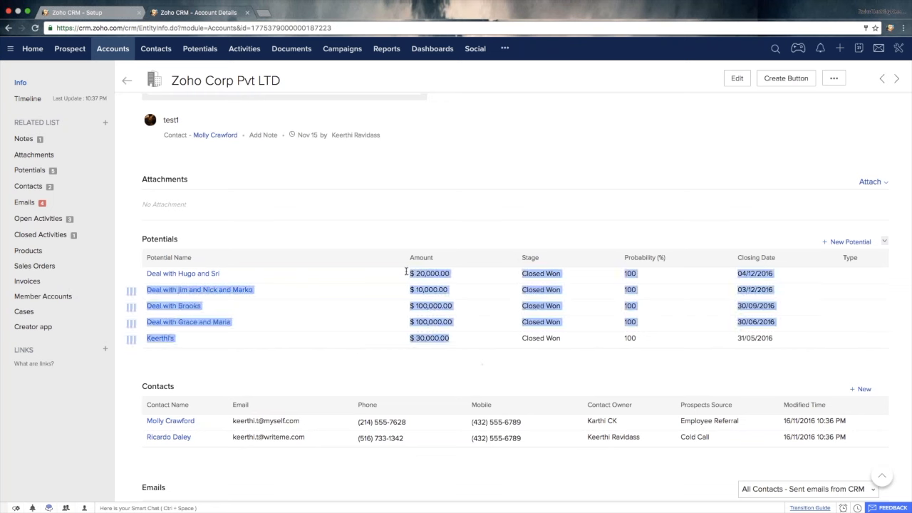
click(457, 224)
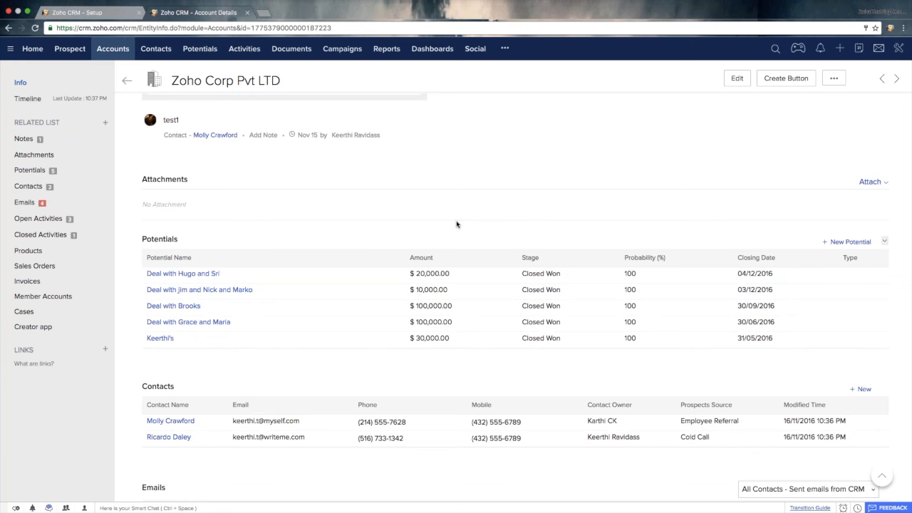
- Name the new Contacts button Sum of Potentials and place it on the Create/Clone page
click(110, 14)
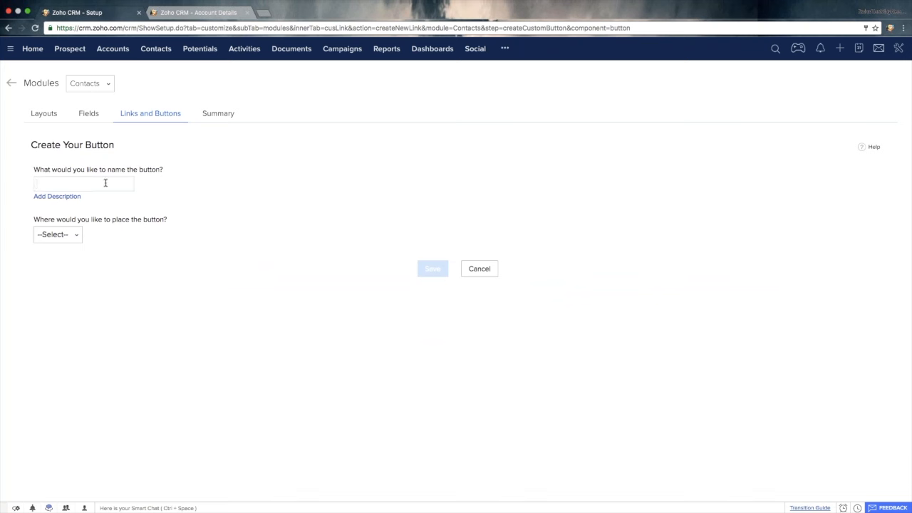
text(Sum of Potentials)
click(58, 238)
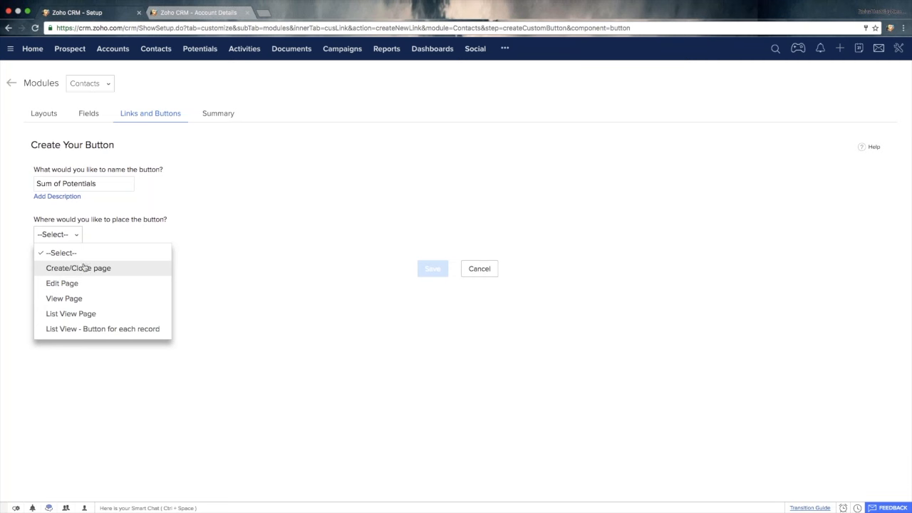
click(84, 269)
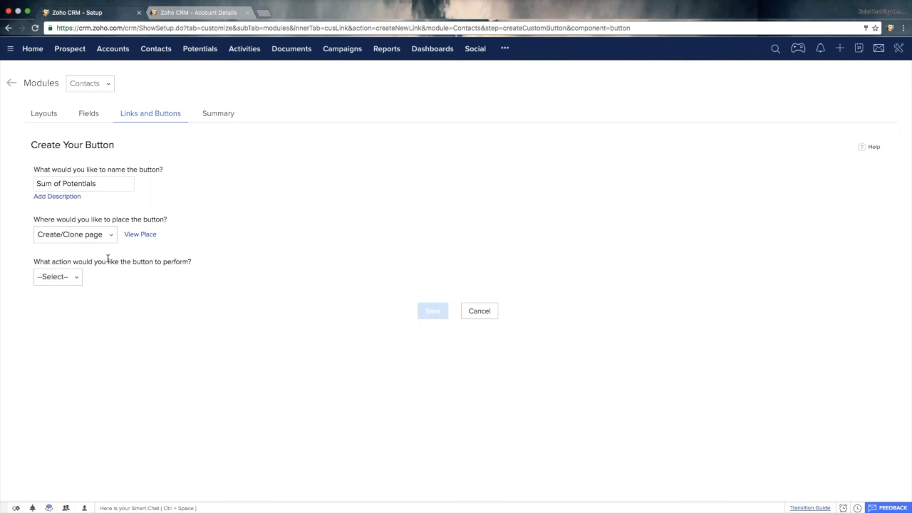
- Preview the Contacts button's placement on the Create/Clone page, the List View Page, each list record and the View Page
mouse_move(143, 238)
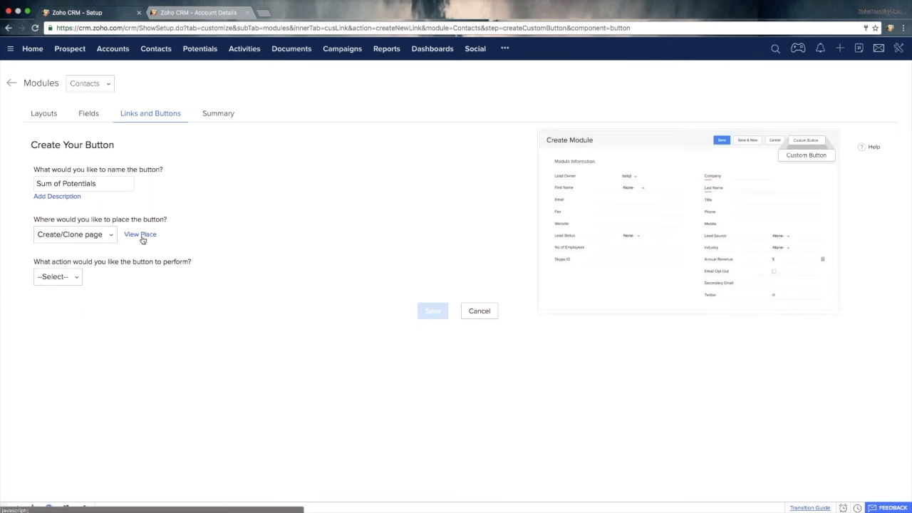
click(96, 236)
click(88, 318)
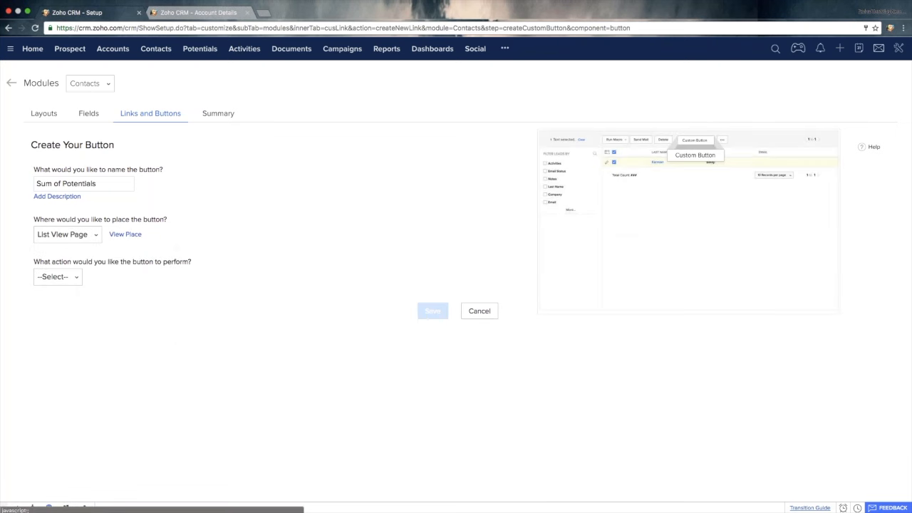
click(82, 236)
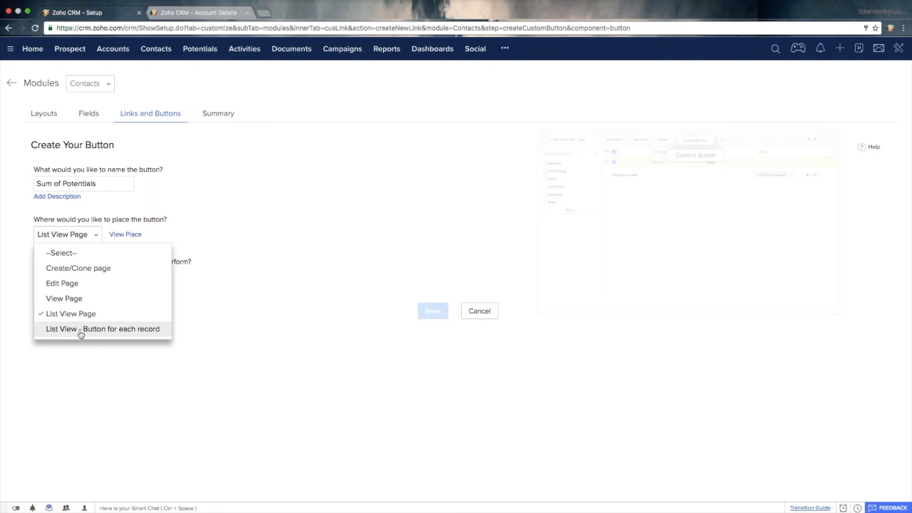
click(81, 330)
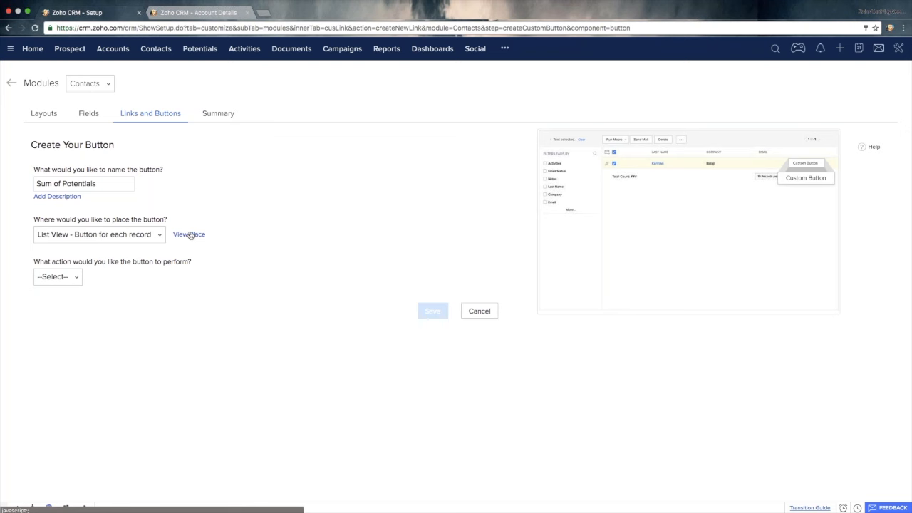
click(135, 236)
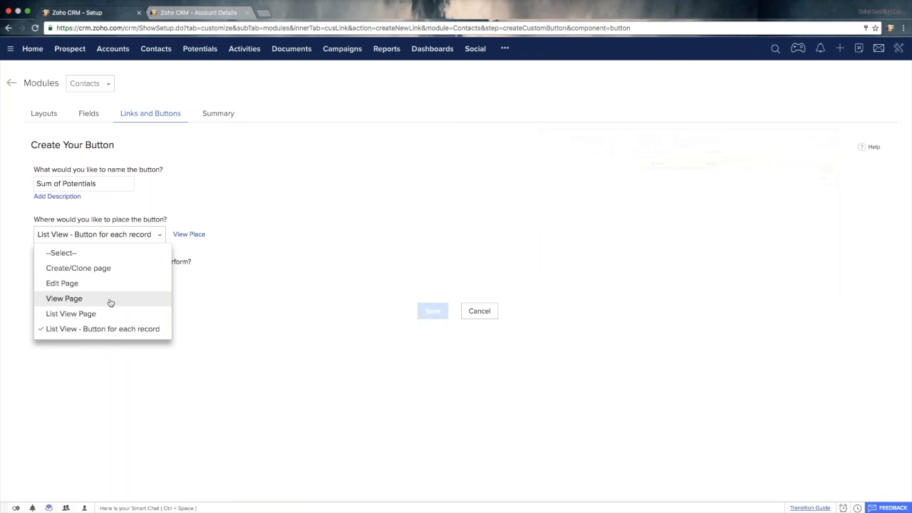
click(110, 302)
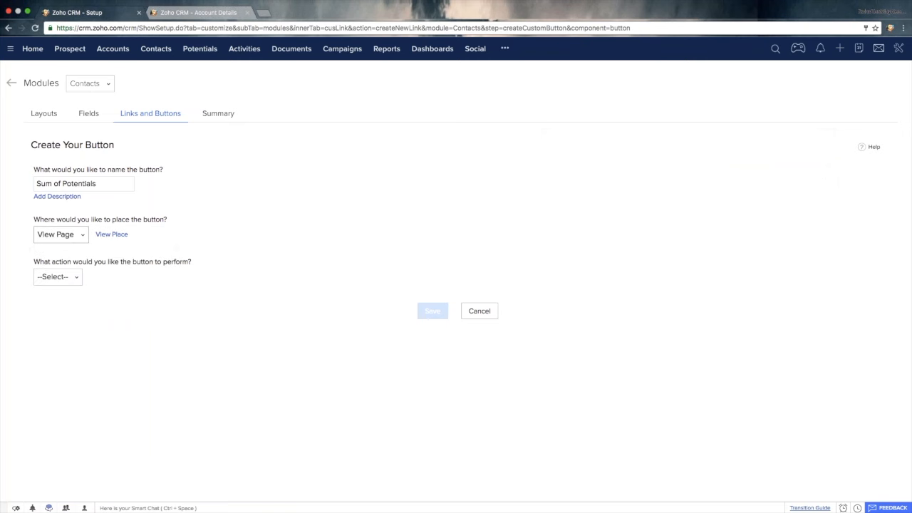
mouse_move(107, 237)
- Switch the links and buttons customization to the Accounts module, discarding the unsaved Contacts button
click(90, 84)
click(93, 128)
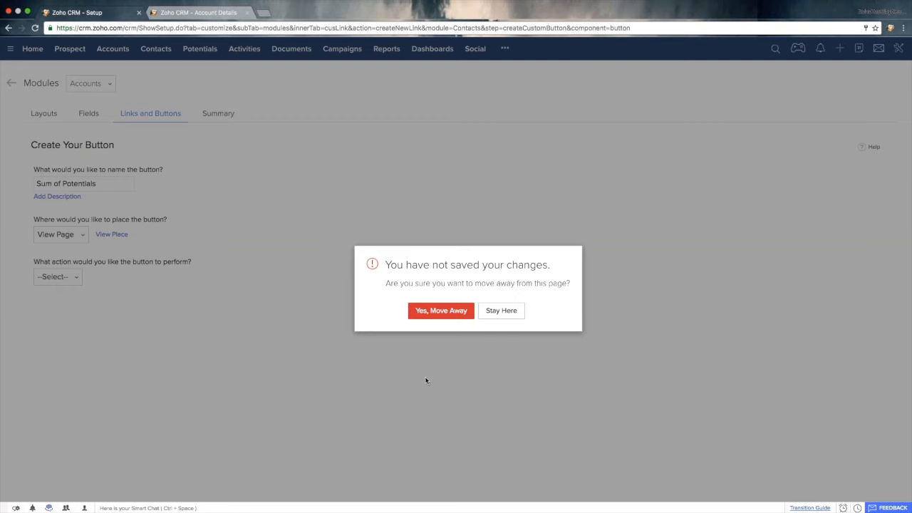
click(441, 311)
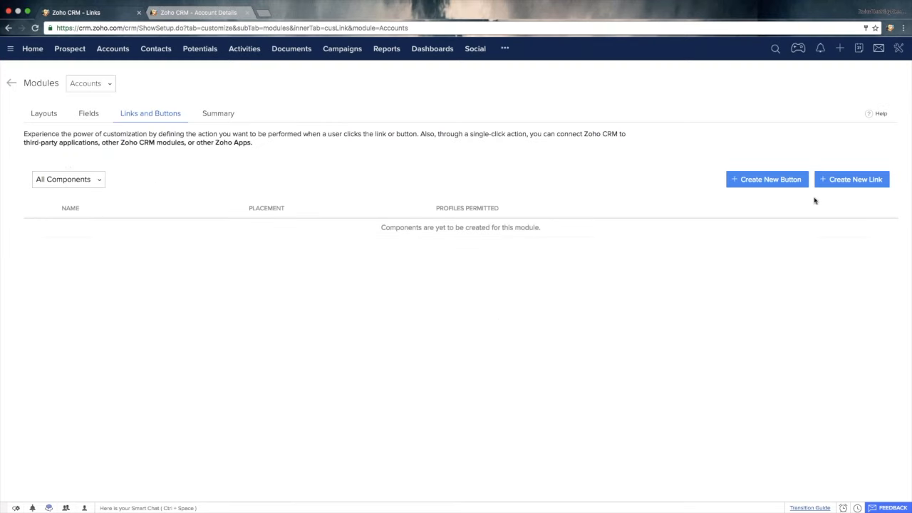
- Start a new Accounts button named Sum of potentials and place it on the View Page
click(756, 182)
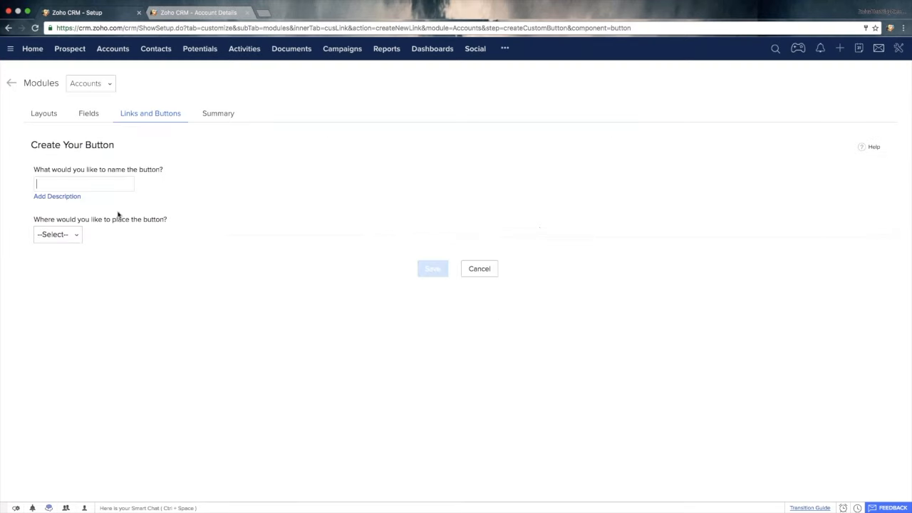
text(Sium of)
key(ctrl+a)
text(Sum of potentials)
click(63, 237)
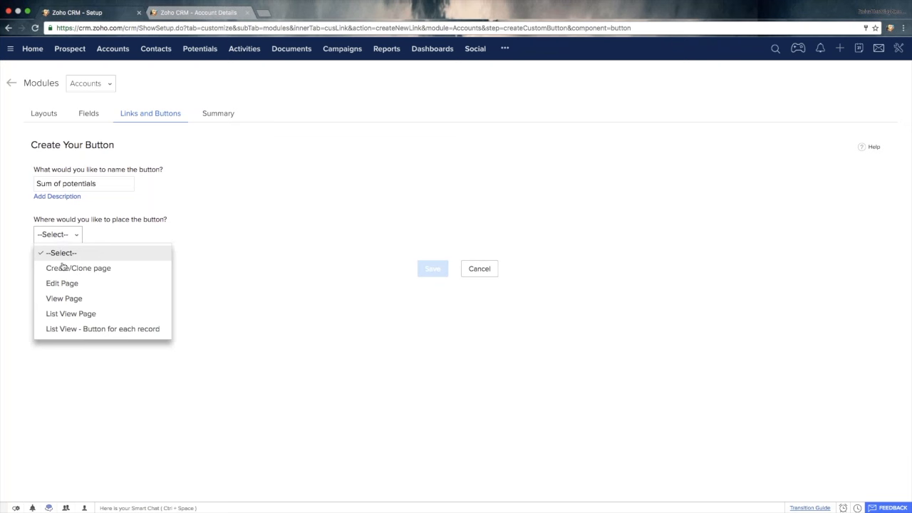
click(70, 304)
click(71, 277)
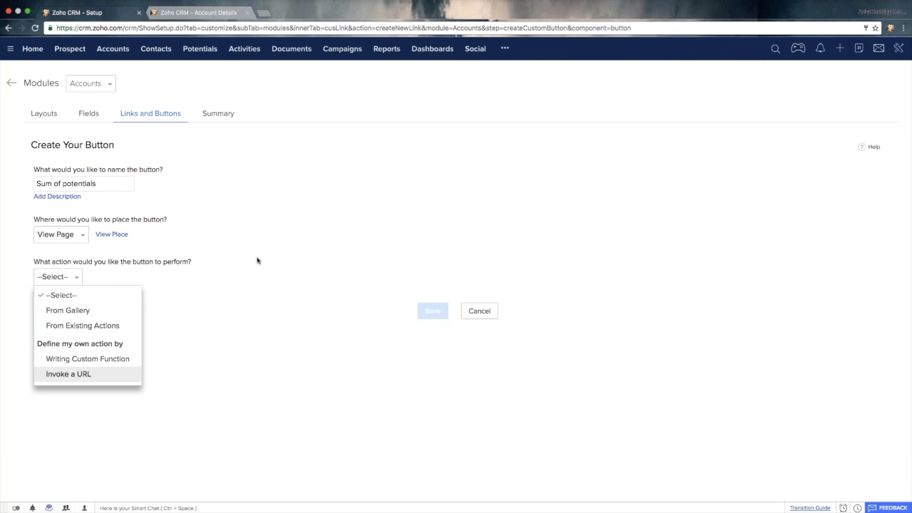
click(91, 318)
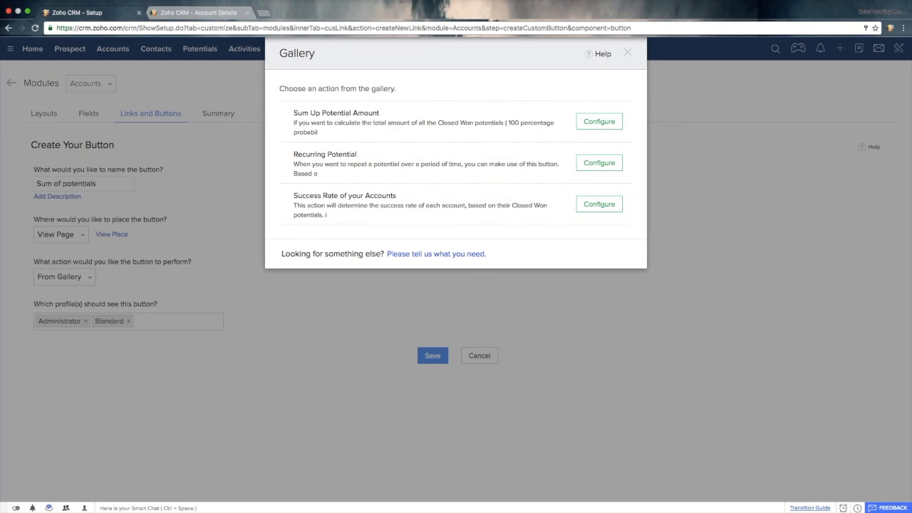
click(627, 54)
- Assign the gallery action Sum Up Potential Amount to the button, mapping its accountID argument to Account Id
click(65, 279)
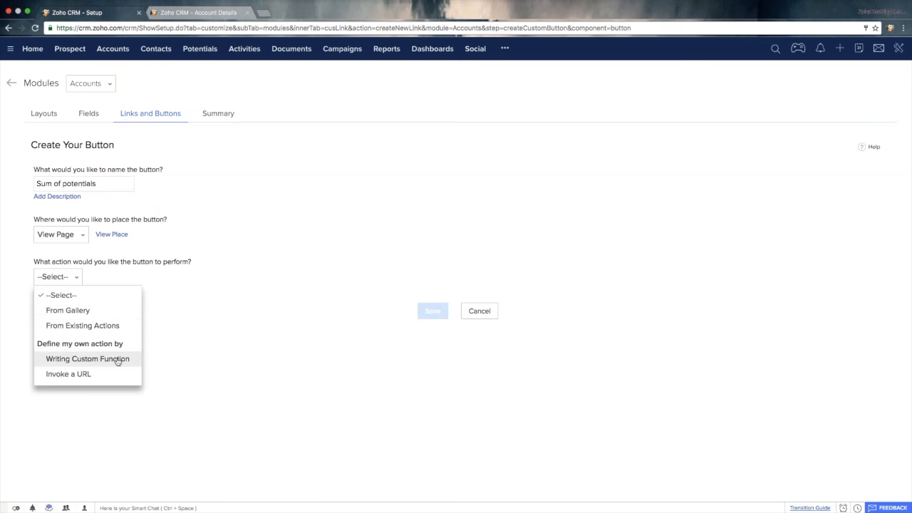
click(78, 313)
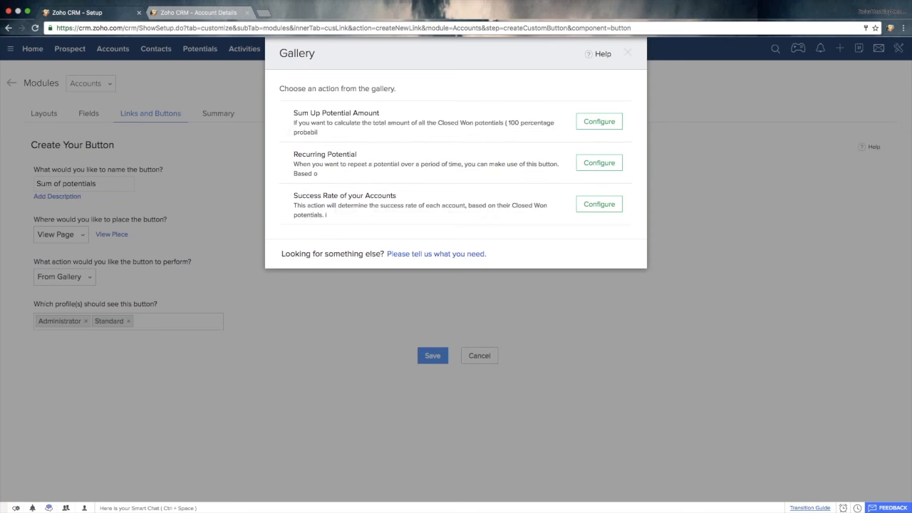
click(583, 126)
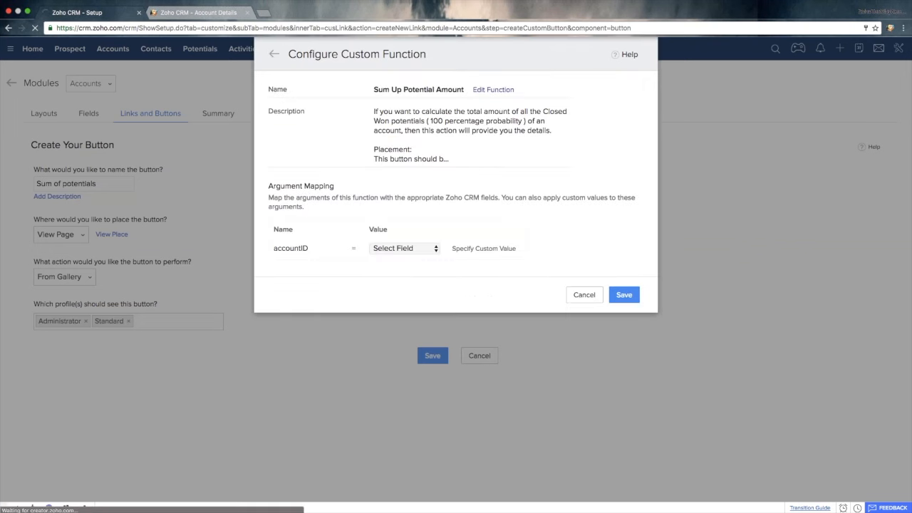
click(412, 247)
click(413, 270)
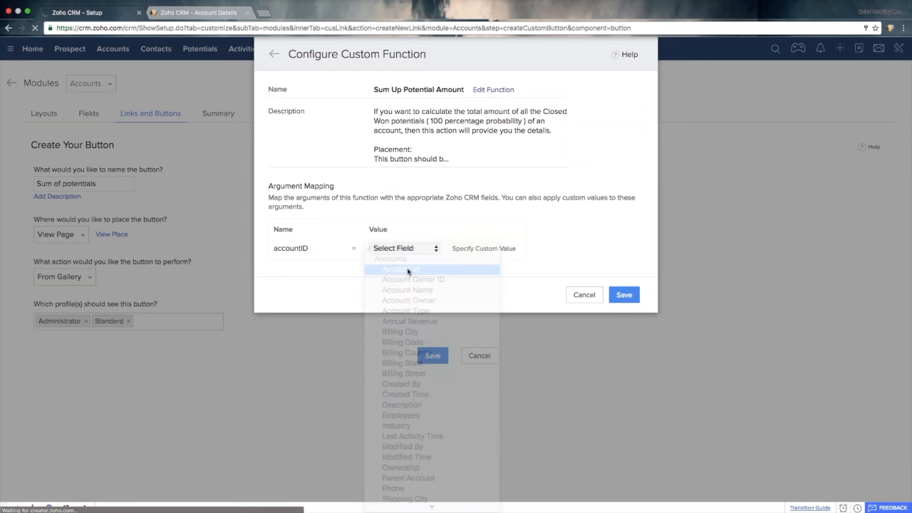
click(627, 294)
click(439, 350)
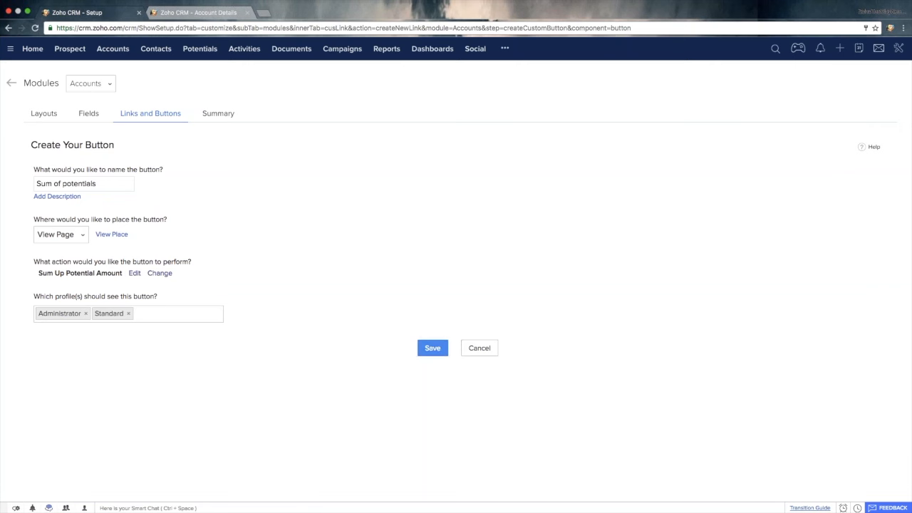
- Make the button visible to the Administrator, Standard and cloned profiles, and save it
click(128, 313)
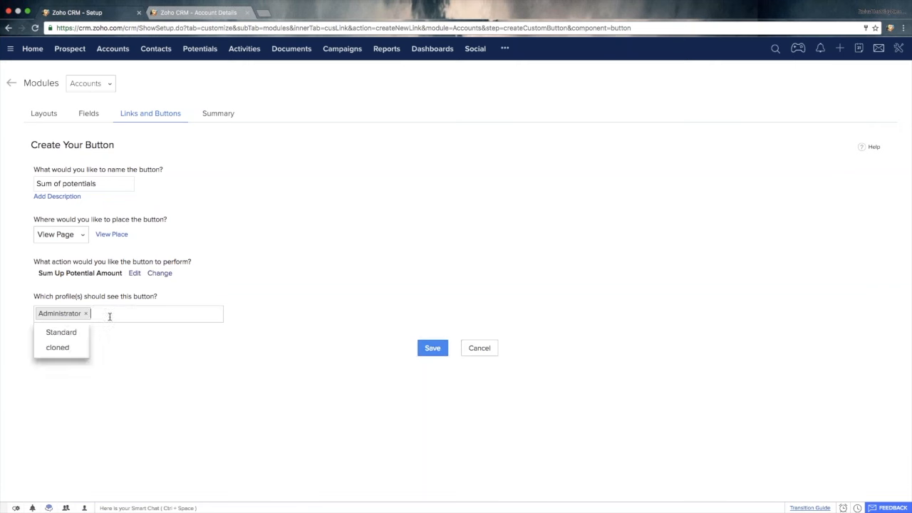
click(74, 348)
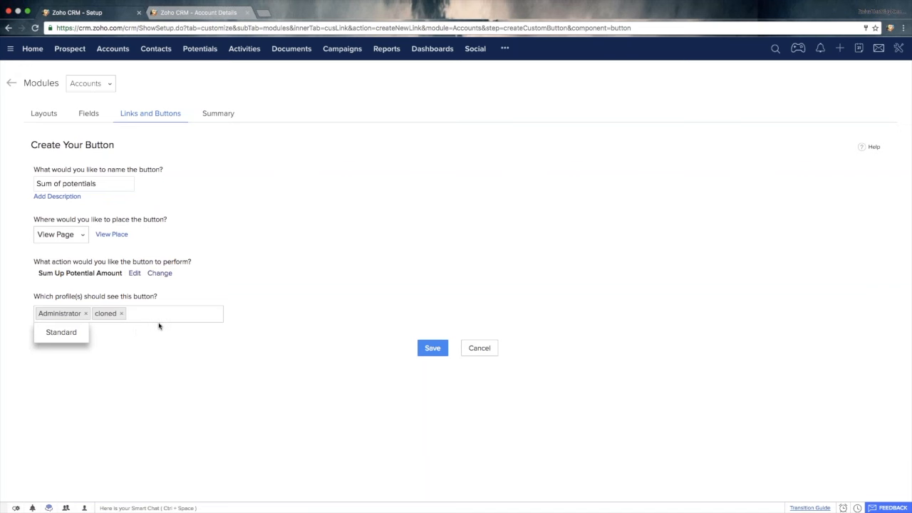
click(74, 338)
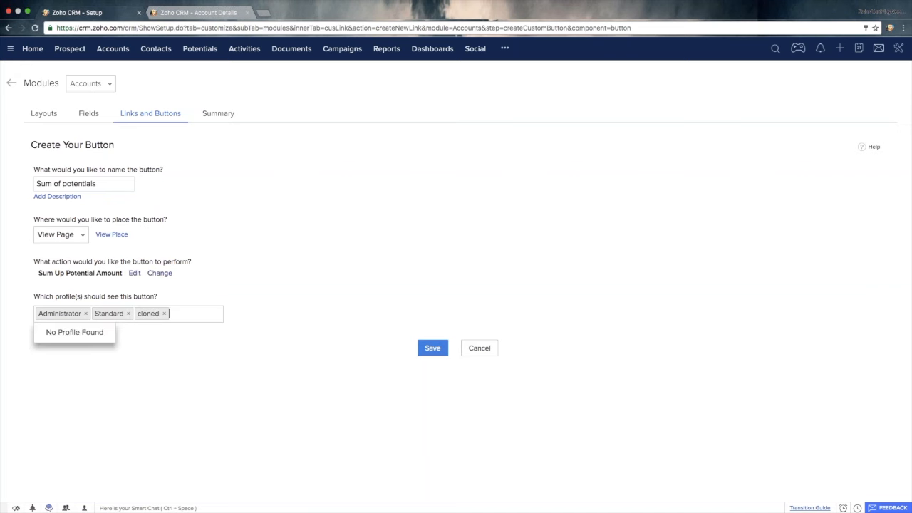
click(433, 347)
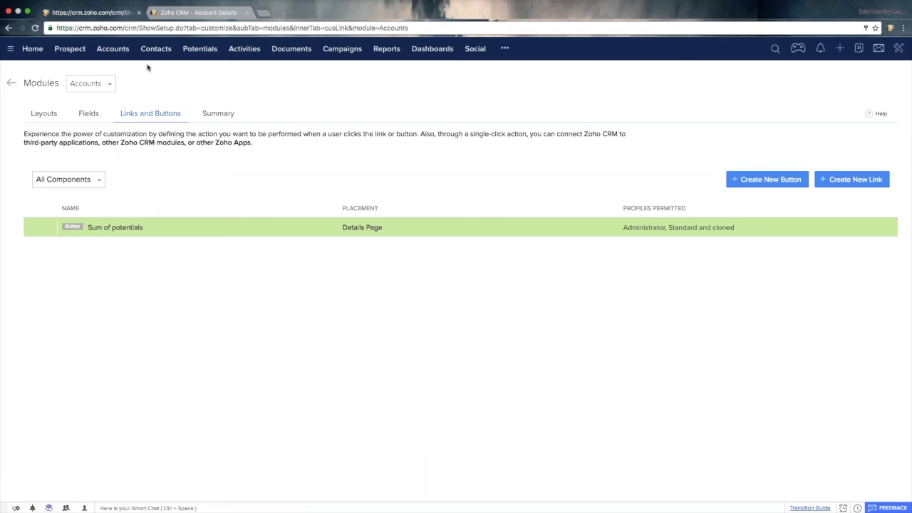
- Open the Zoho Corp Pvt LTD account again and run its Sum of potentials button to view the total
click(114, 50)
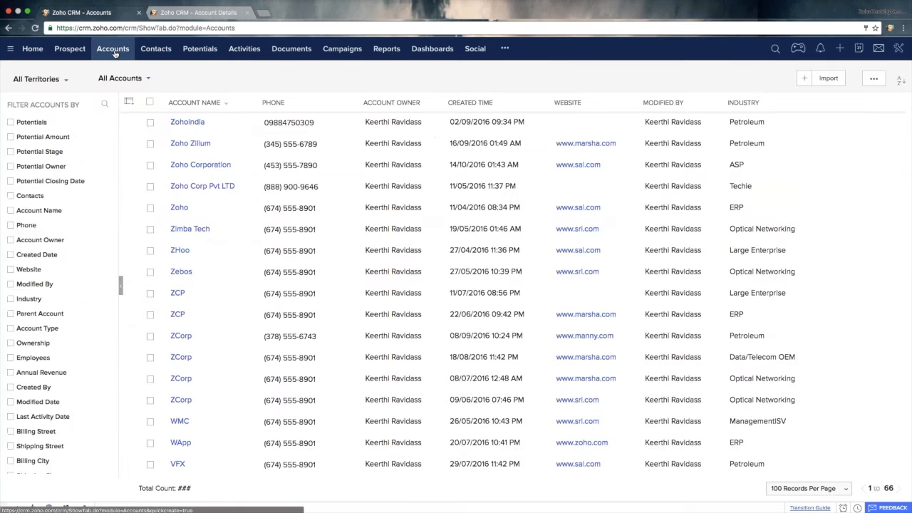
click(213, 188)
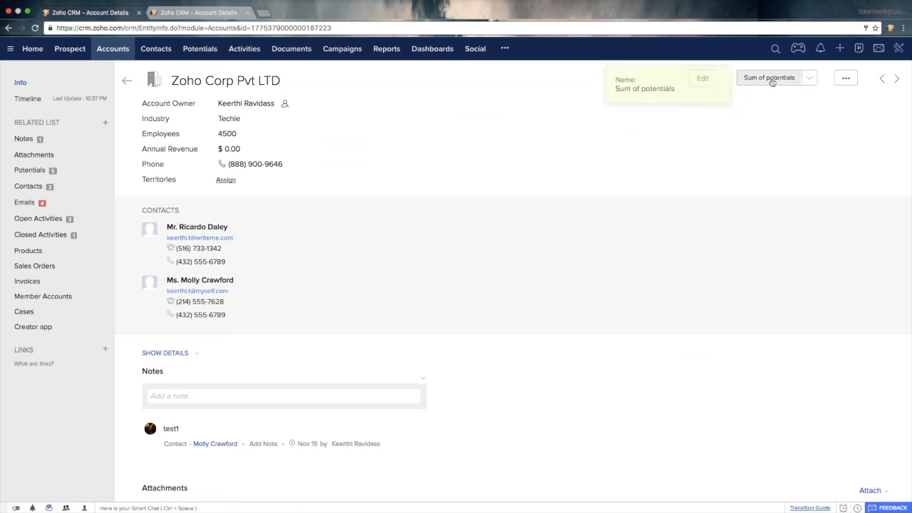
click(811, 82)
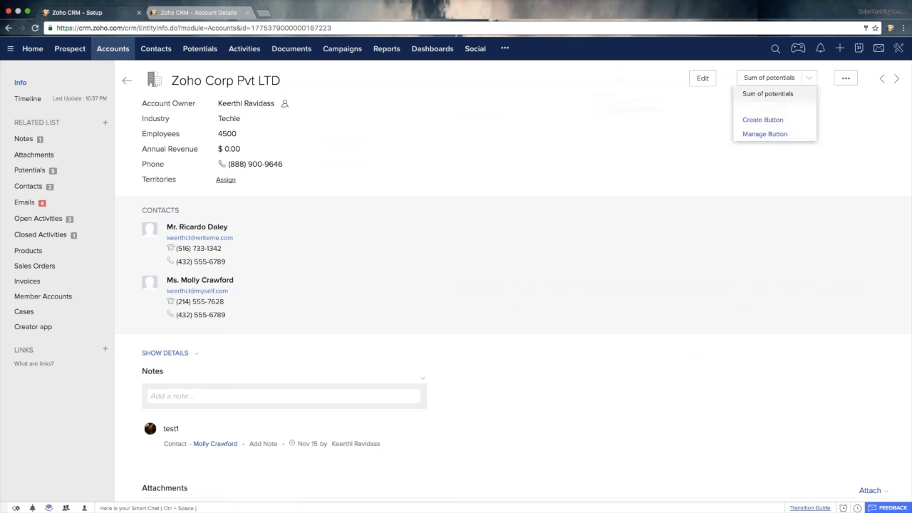
click(856, 111)
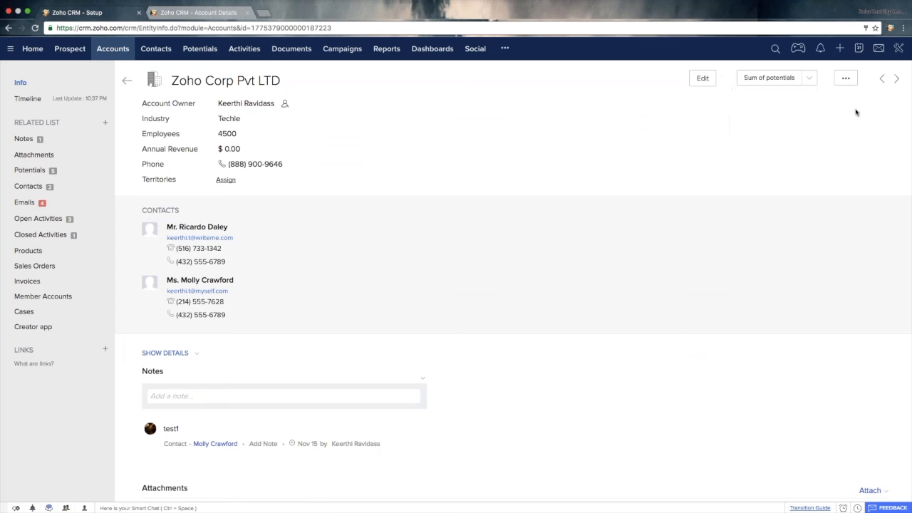
click(769, 78)
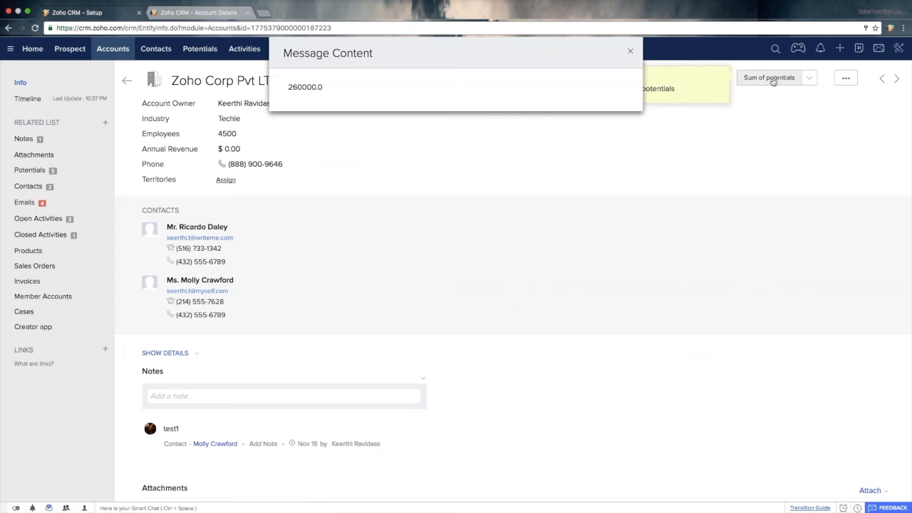
double_click(300, 87)
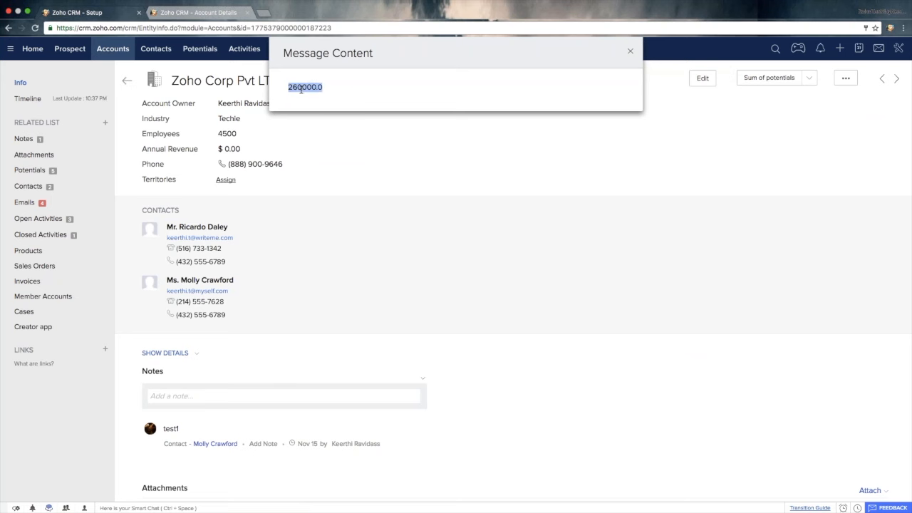
- Compare the message's total with the individual amounts in the account's Potentials list, and close the message
scroll(421, 246, down, 6)
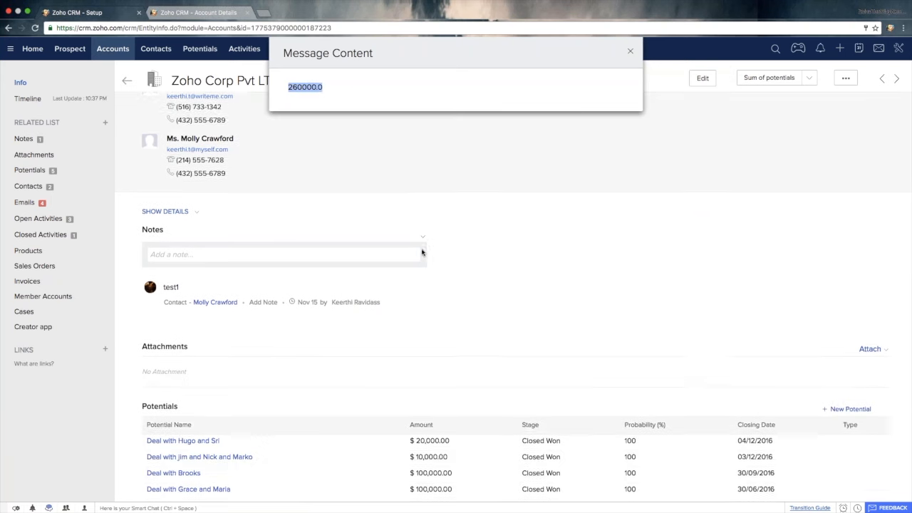
scroll(421, 252, down, 2)
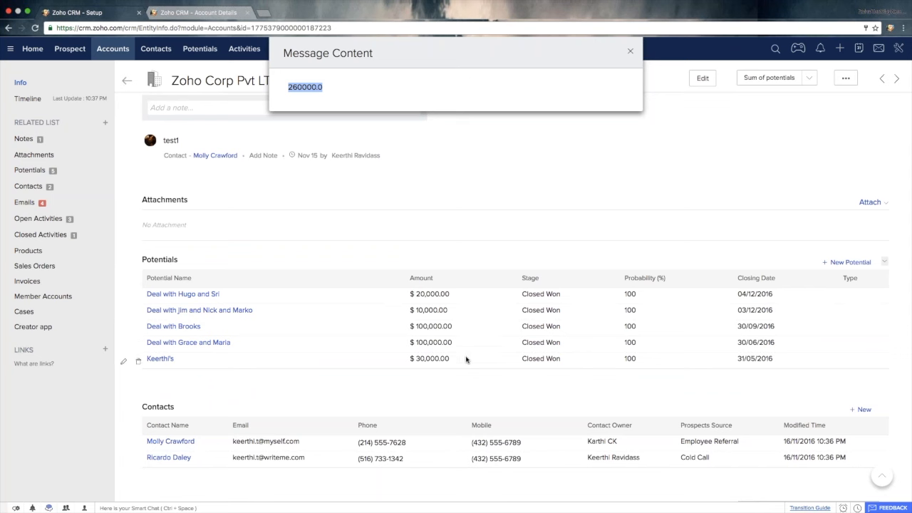
drag(450, 368, 405, 289)
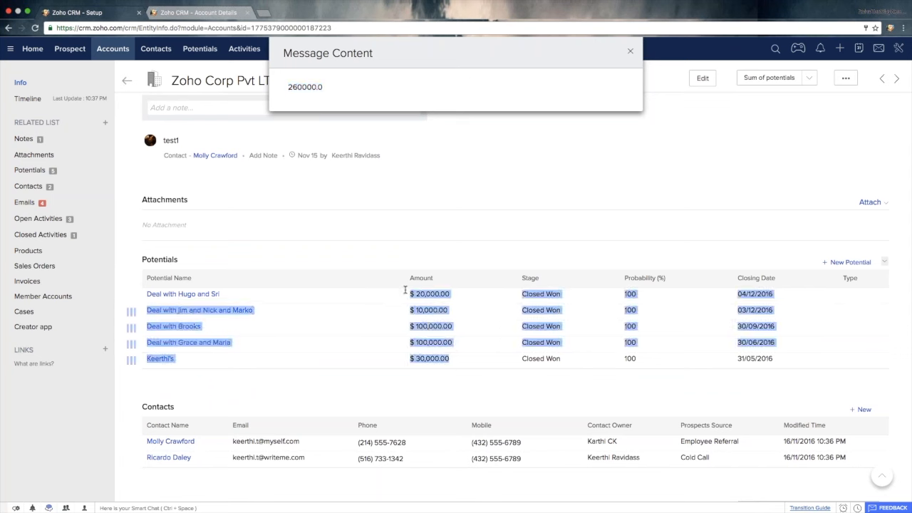
click(494, 223)
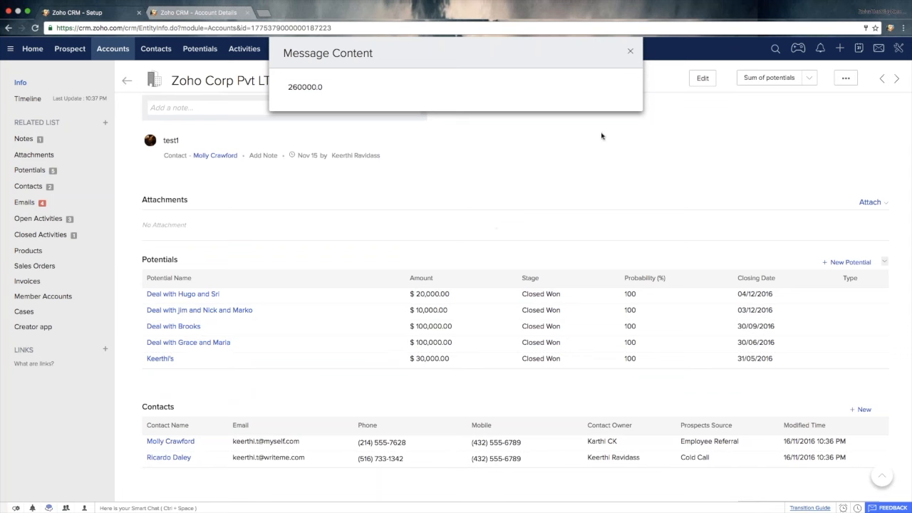
click(630, 51)
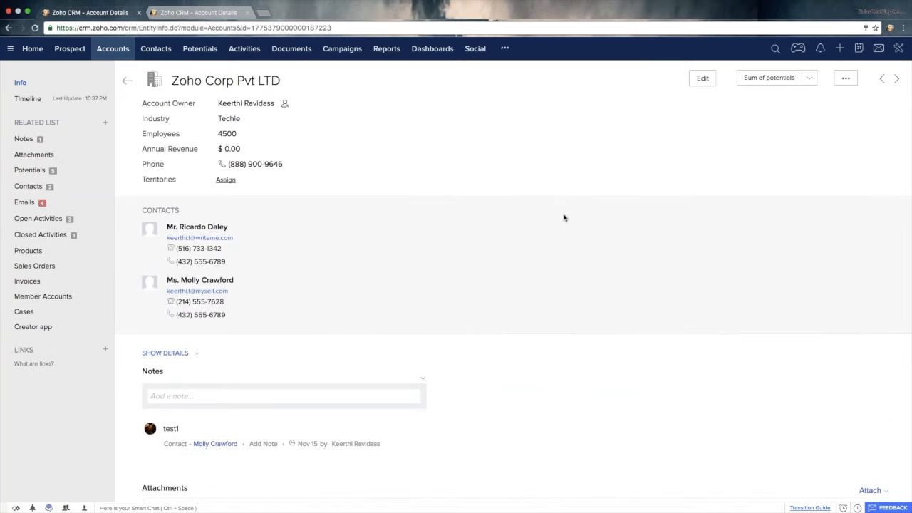
- Leave the account record and open the CRM Setup page
scroll(564, 218, down, 5)
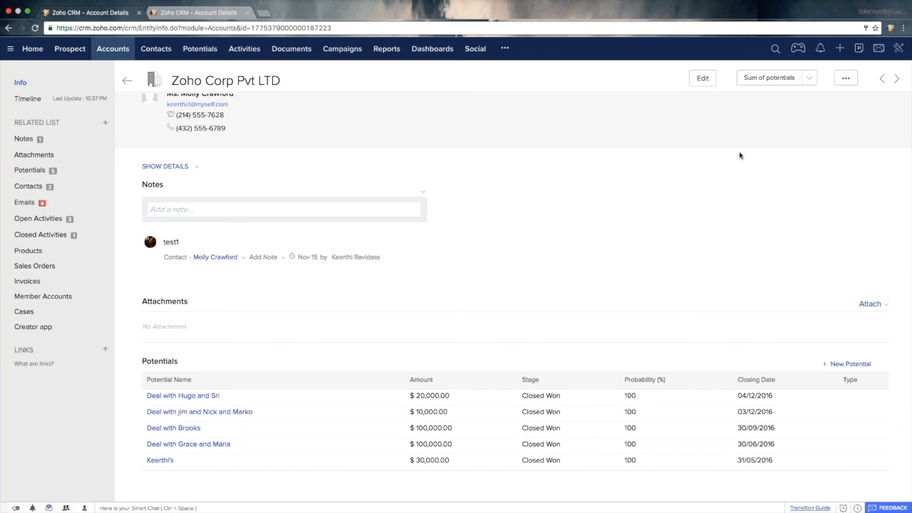
click(899, 48)
click(826, 68)
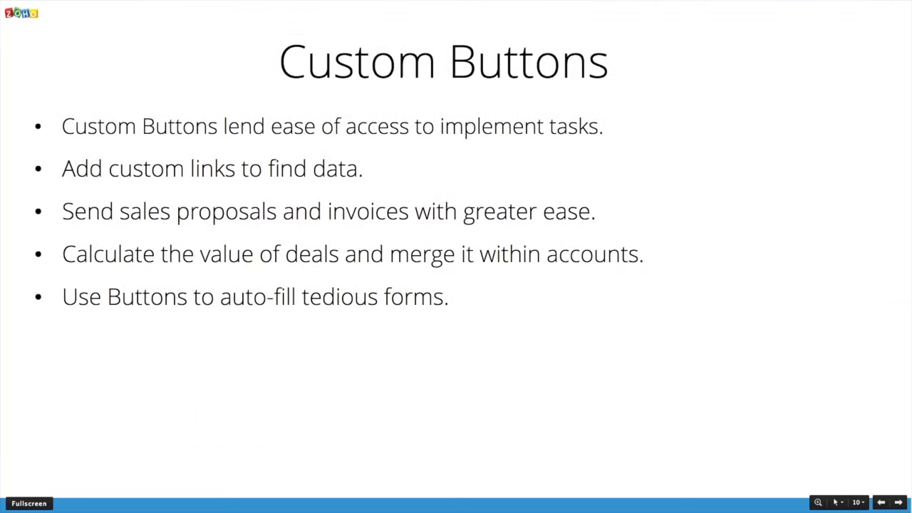
click(464, 257)
click(464, 257)
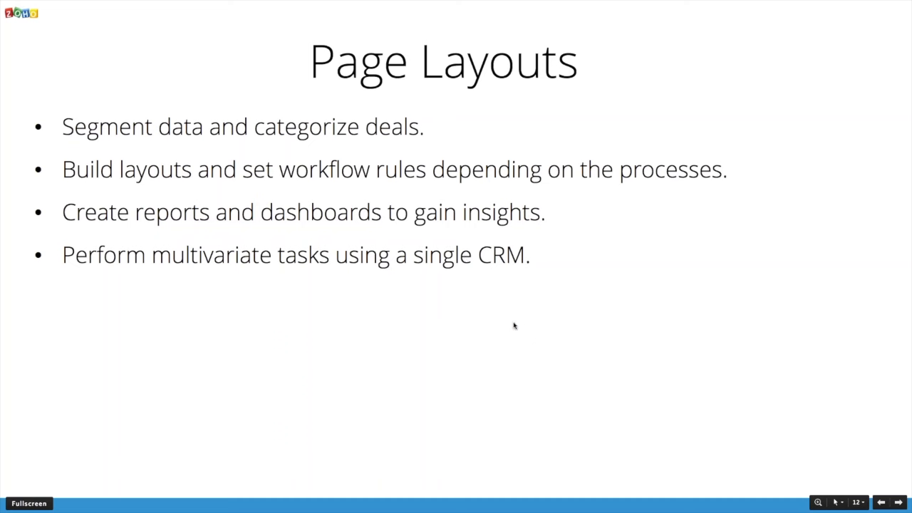
- Open the Accounts module's customization from Setup and start creating a new layout for it
key(ctrl+Right)
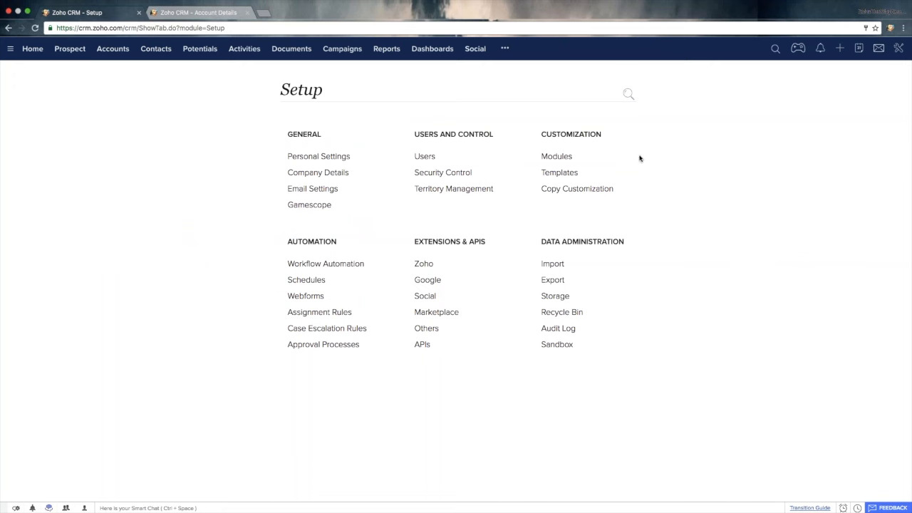
click(554, 158)
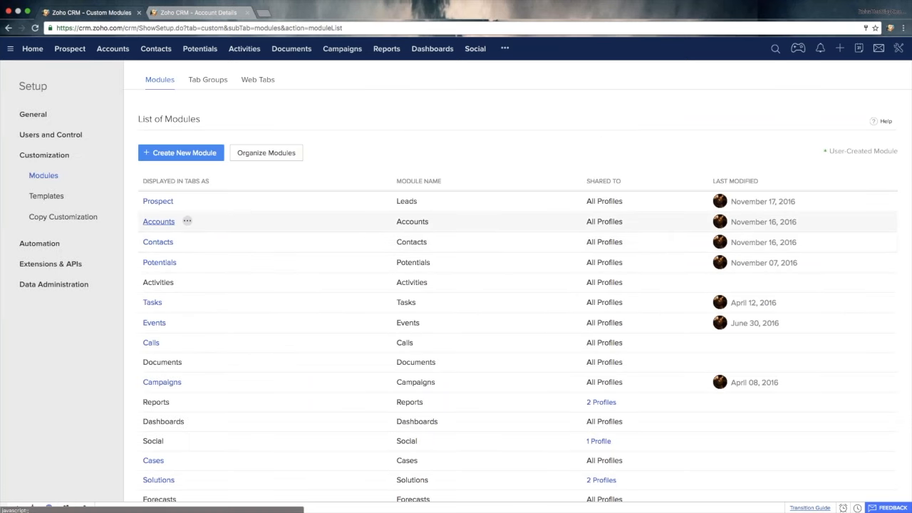
click(159, 221)
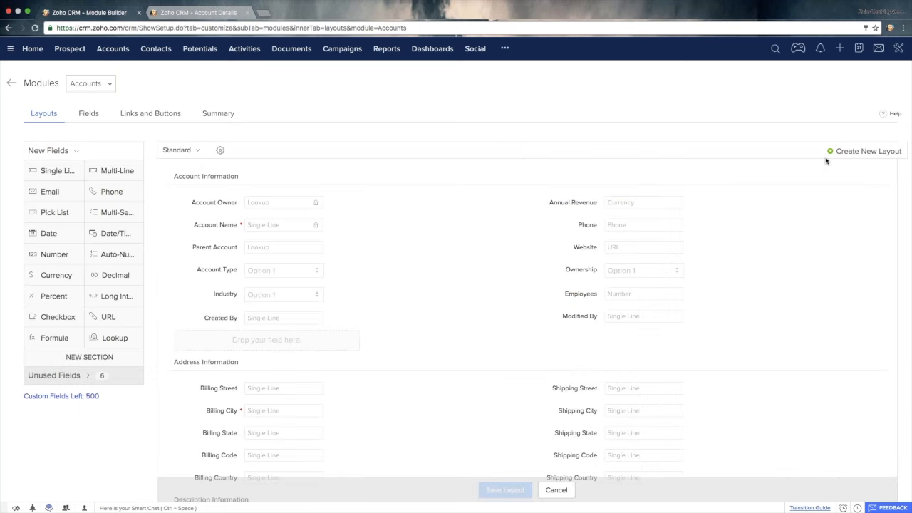
click(876, 154)
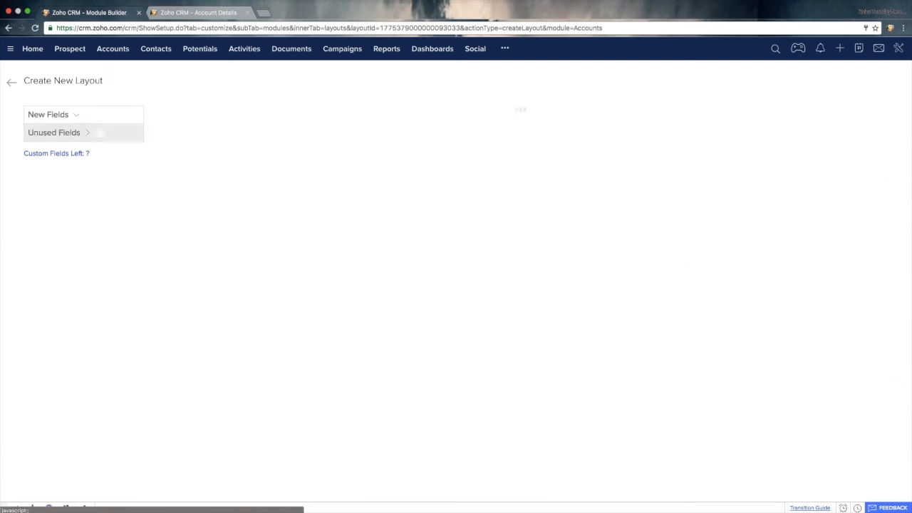
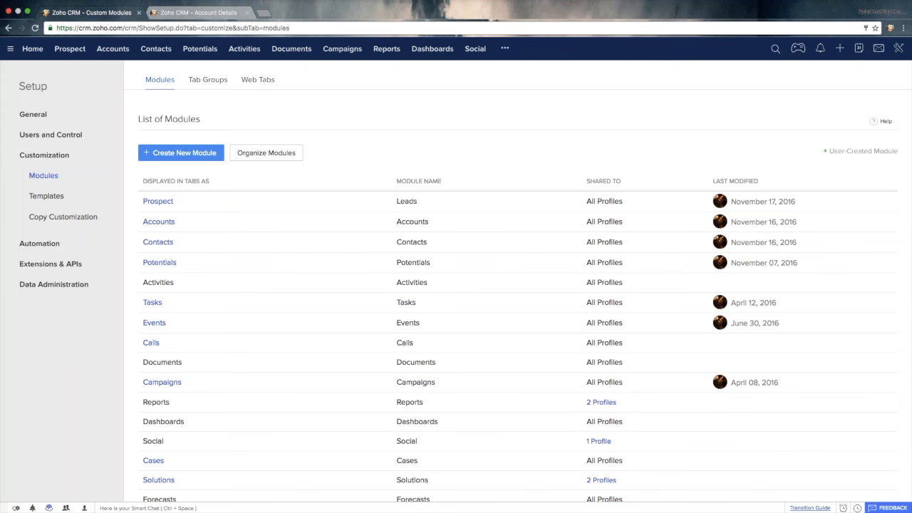
- Start a new page layout for the Potentials module and name it Sales layout
click(161, 262)
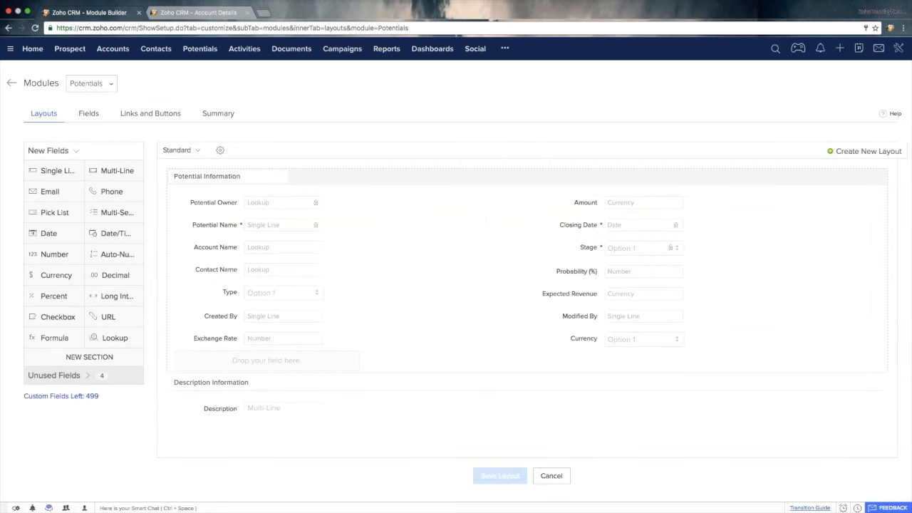
click(881, 152)
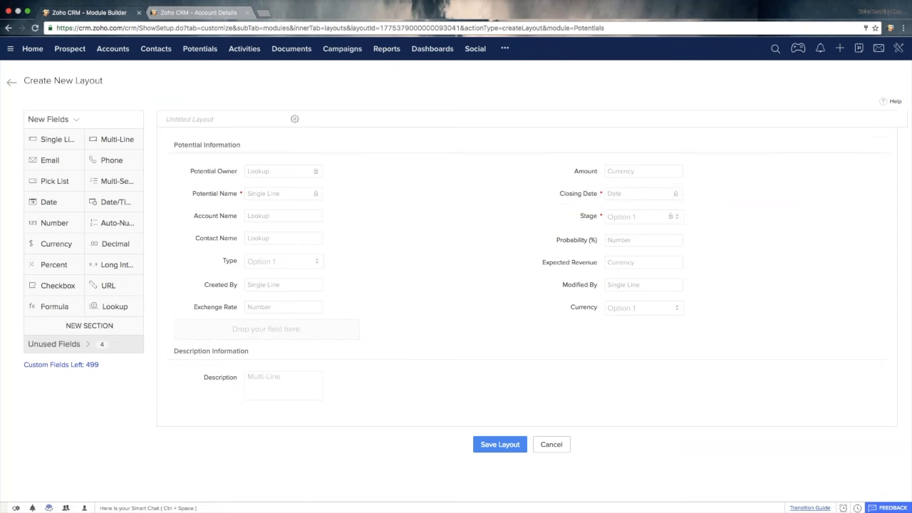
click(221, 119)
text(Sales layout)
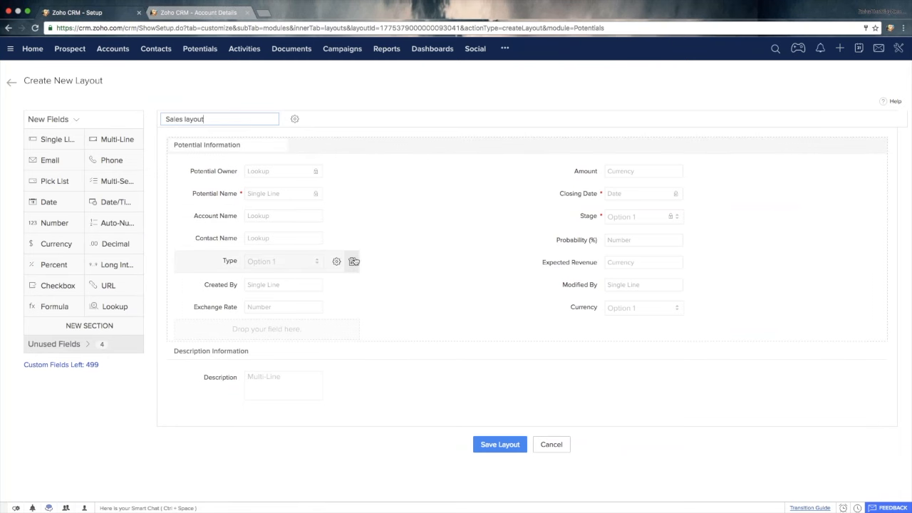
- Remove the Type and Created By fields from the Sales layout
click(353, 261)
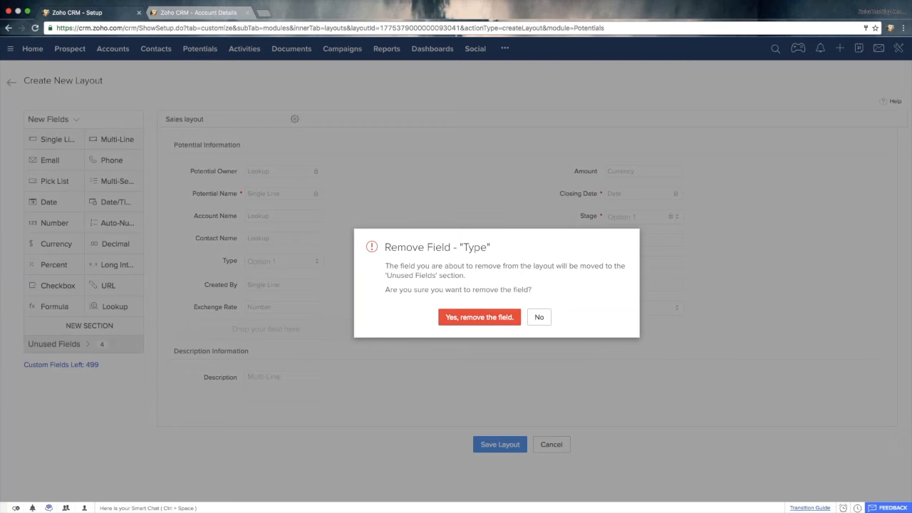
click(479, 317)
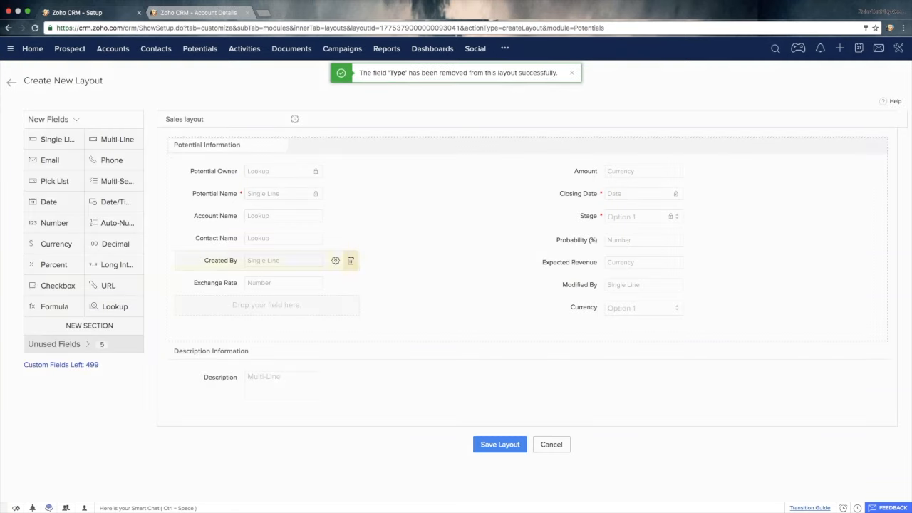
click(350, 261)
click(478, 317)
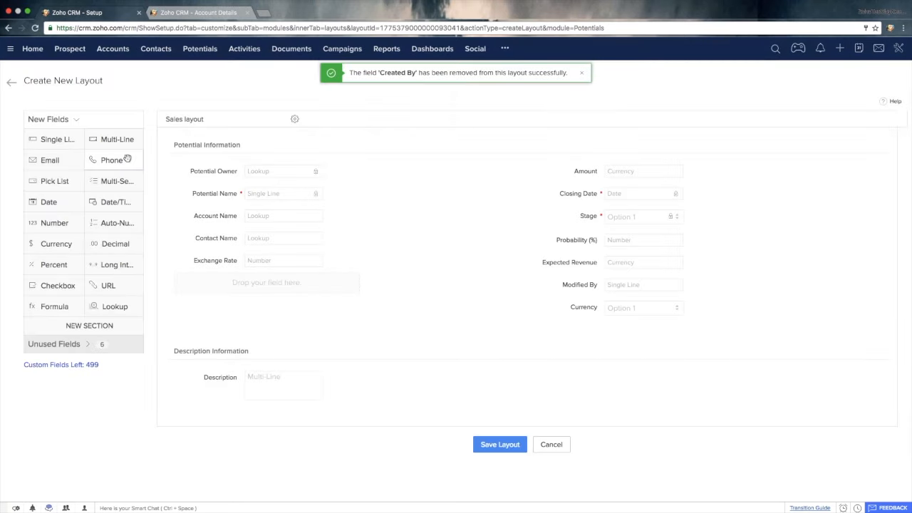
- Add a single-line field named Laptop needed below Contact Name and make it required
drag(62, 142, 228, 260)
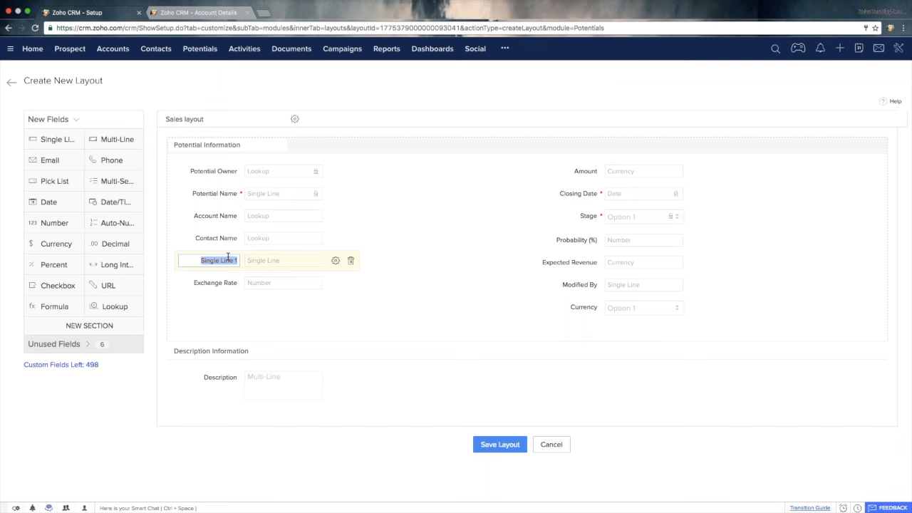
text(Laptop needed)
click(336, 260)
click(360, 280)
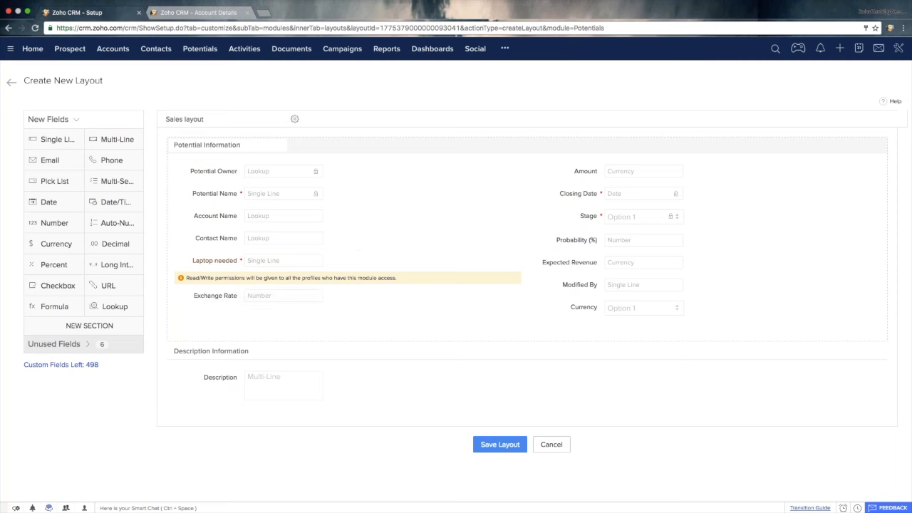
- Save the Sales layout with permission for the Administrator and cloned profiles
click(508, 449)
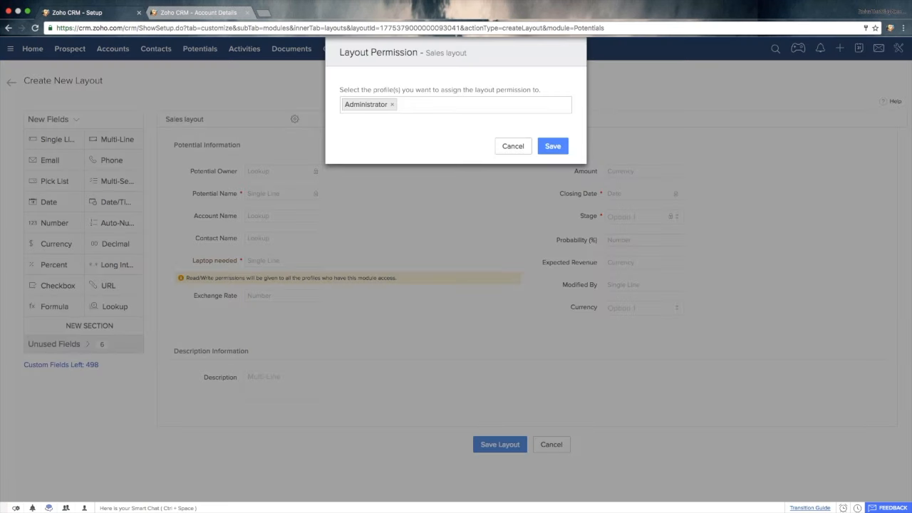
click(403, 105)
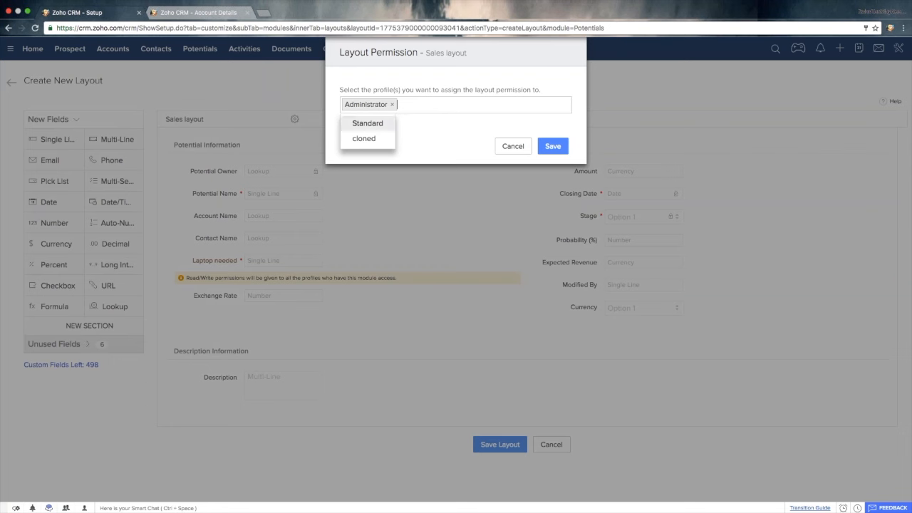
click(372, 139)
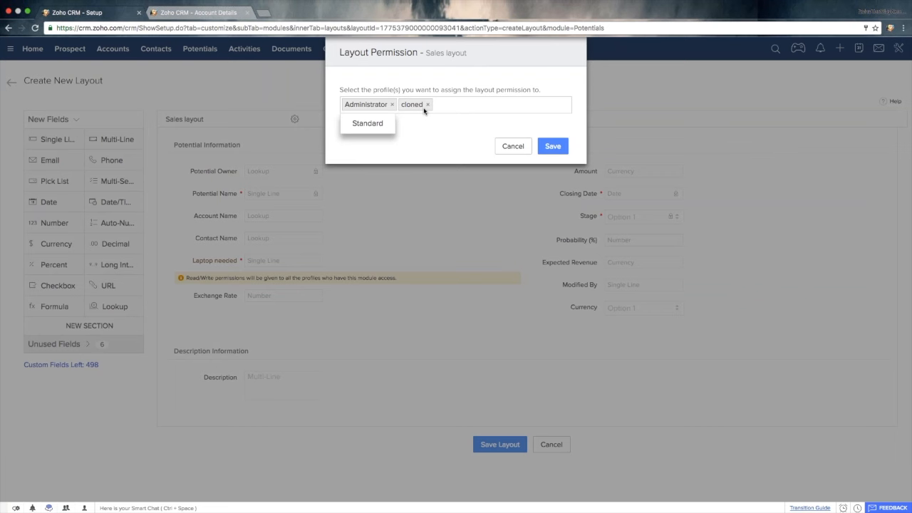
click(548, 147)
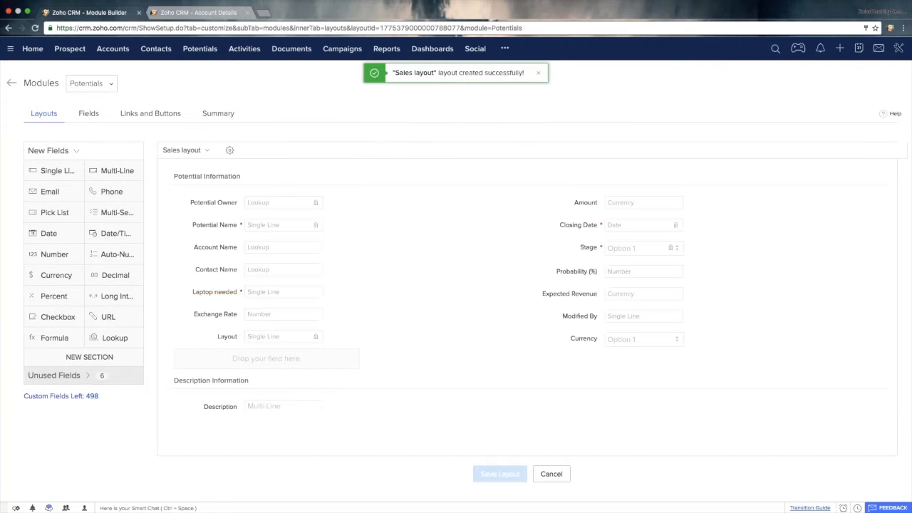
- Compare the fields of the Standard and Sales layouts from the Potentials layout list and return to the list
click(11, 84)
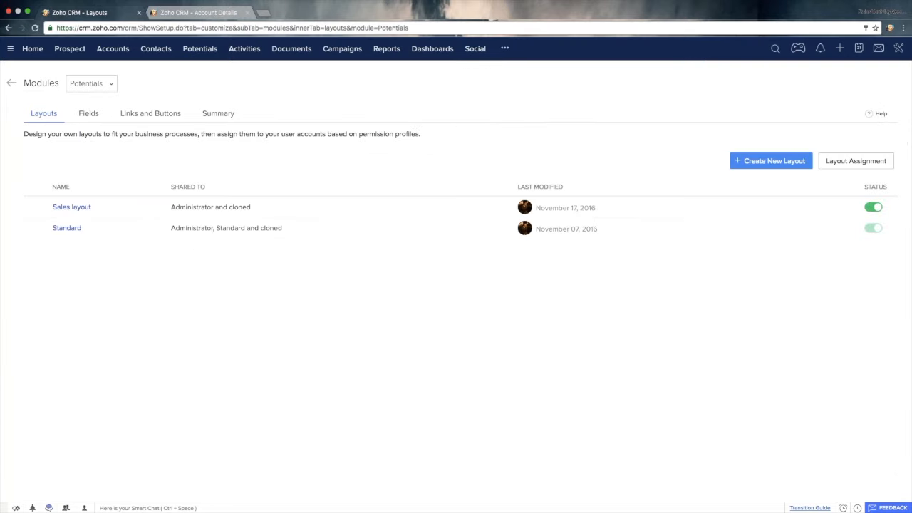
click(73, 230)
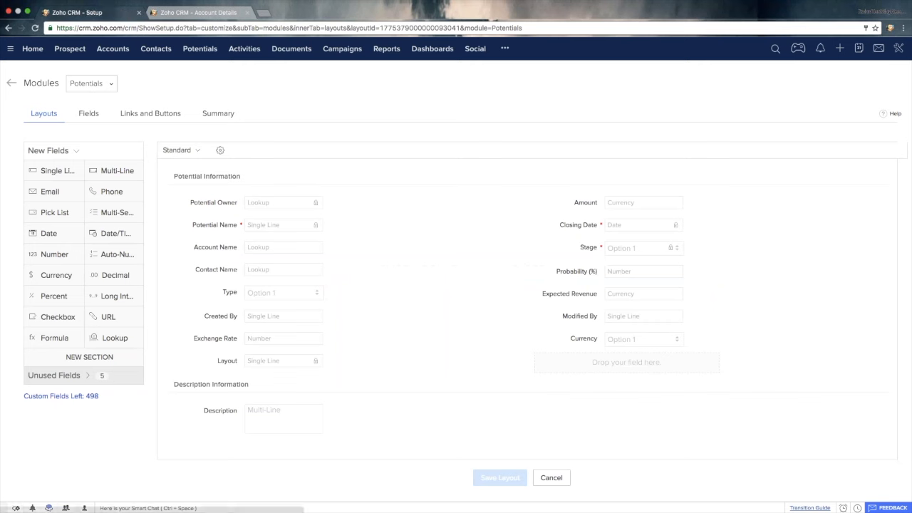
click(12, 85)
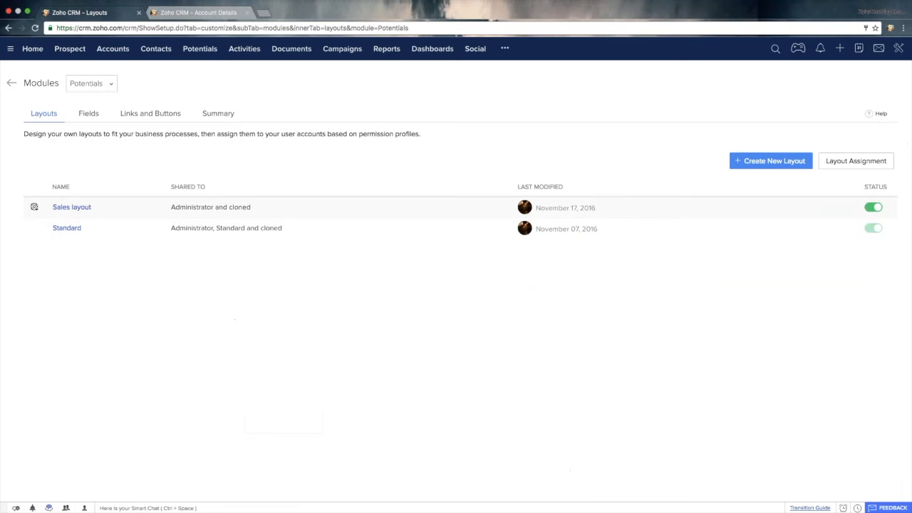
click(76, 207)
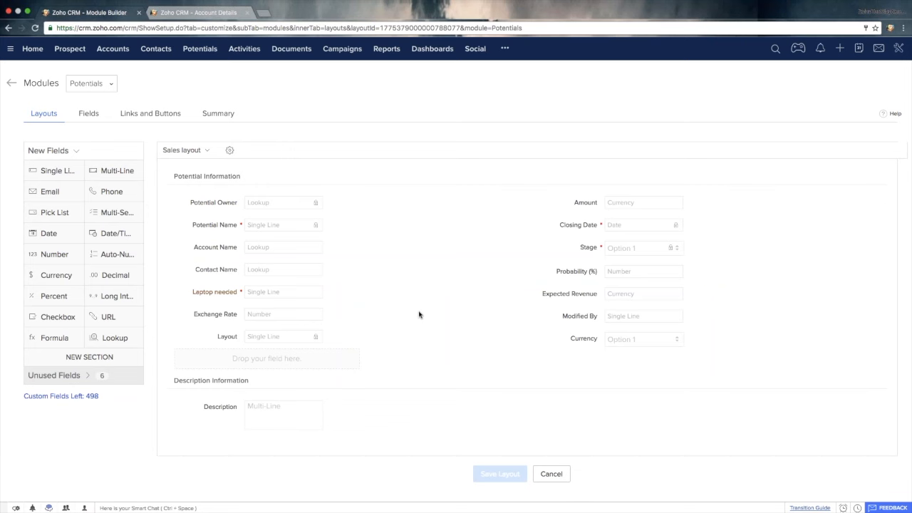
click(12, 84)
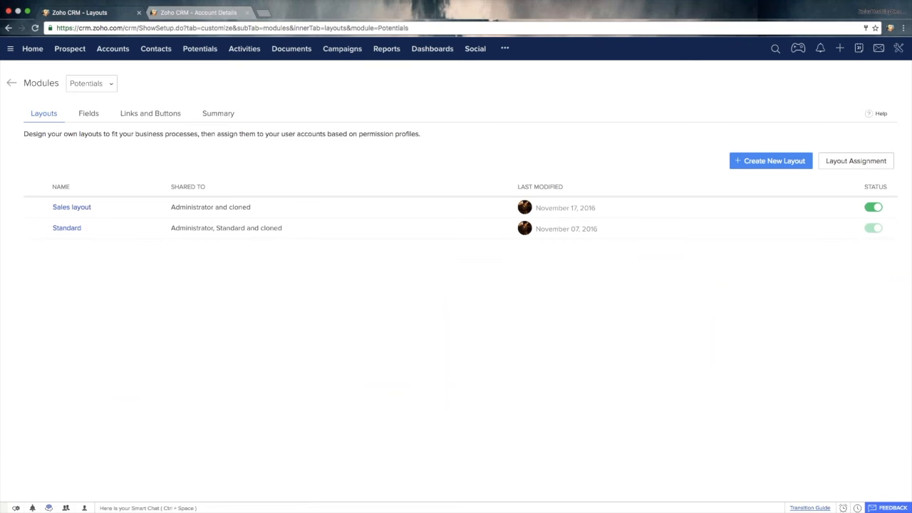
- Start a new potential and switch its form to the Sales layout to check the Laptop needed field
click(203, 51)
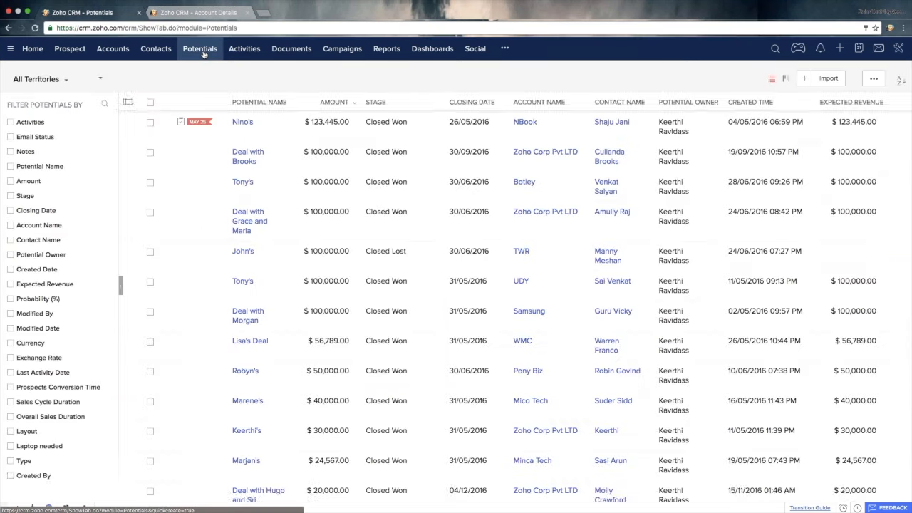
click(805, 79)
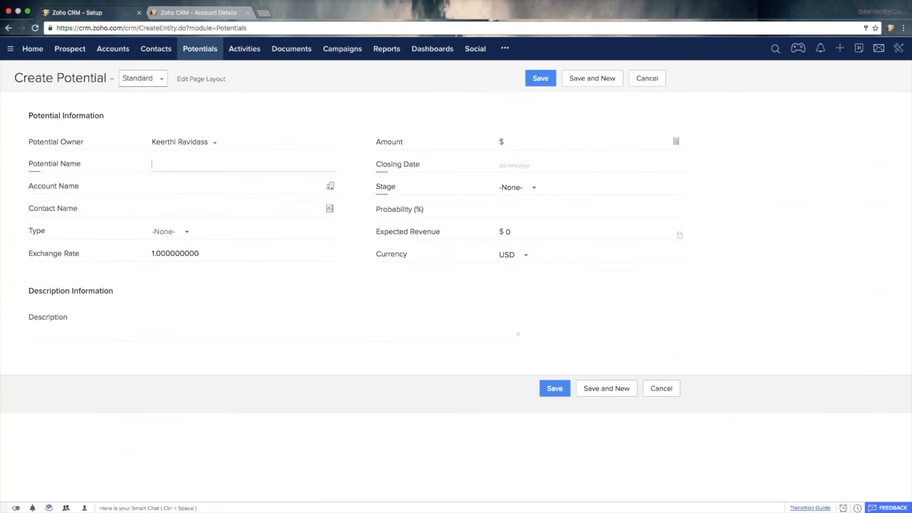
click(144, 84)
click(147, 96)
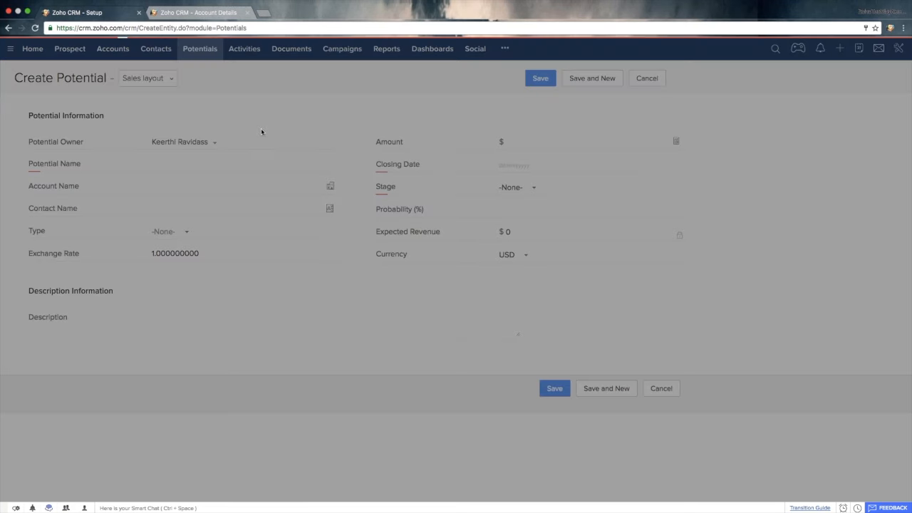
click(74, 231)
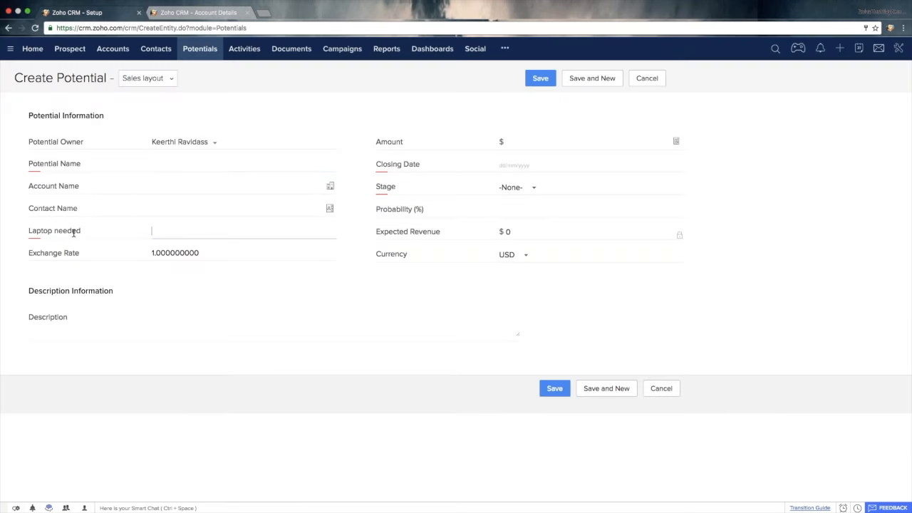
- Switch the new potential's form back to the Standard layout and cancel its creation
click(148, 79)
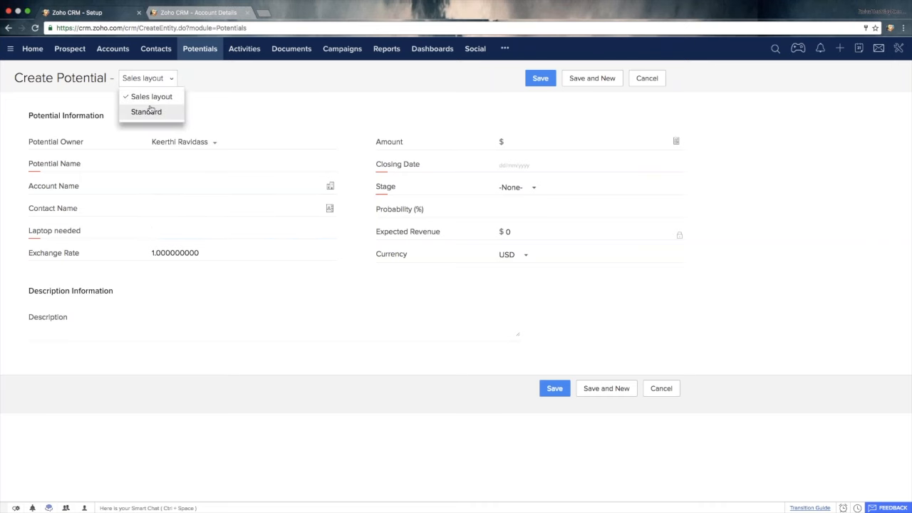
click(147, 112)
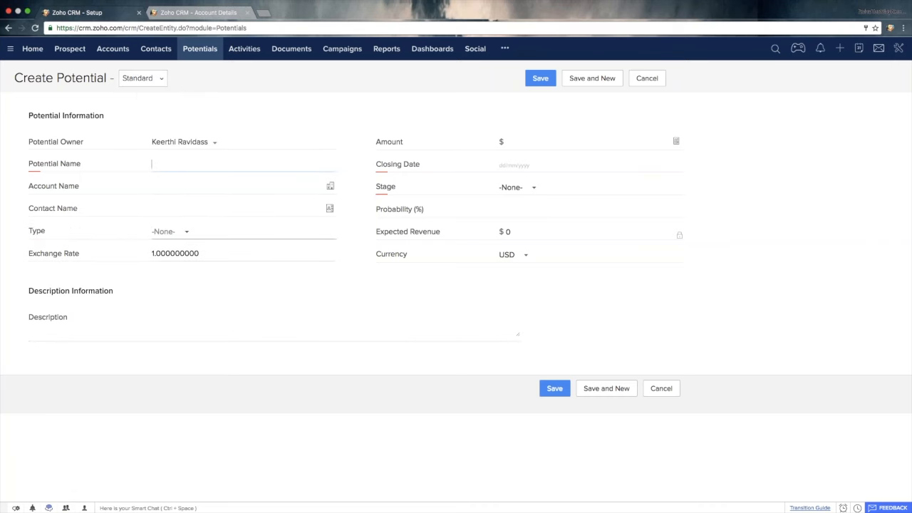
click(647, 78)
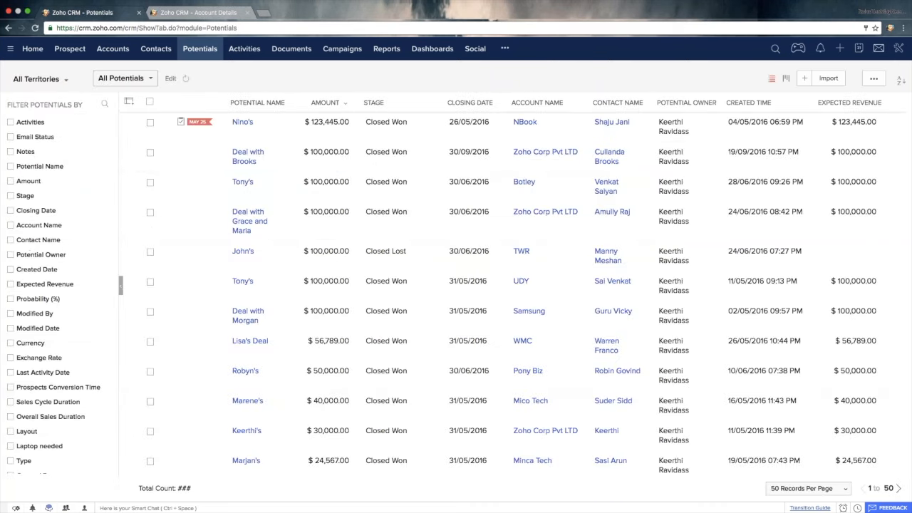
- Open two existing potentials for editing to check their Layout field, cancelling each without changes
click(131, 153)
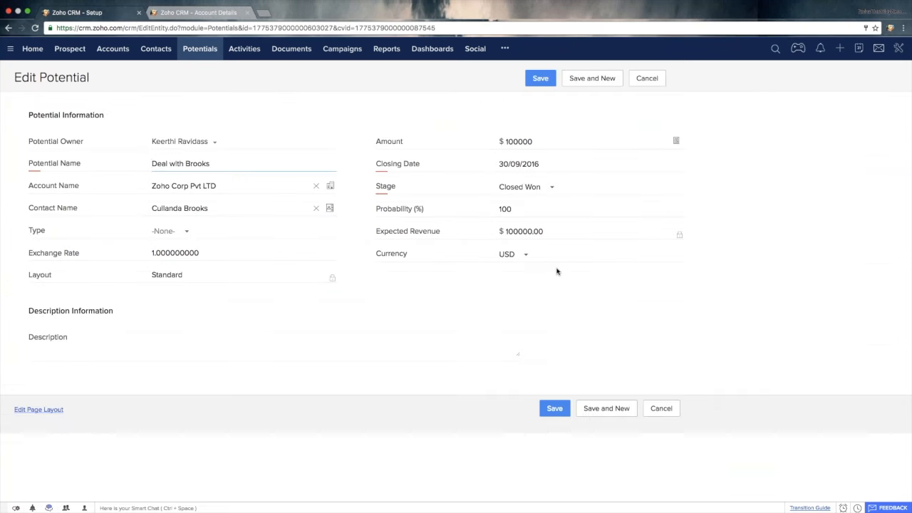
click(662, 409)
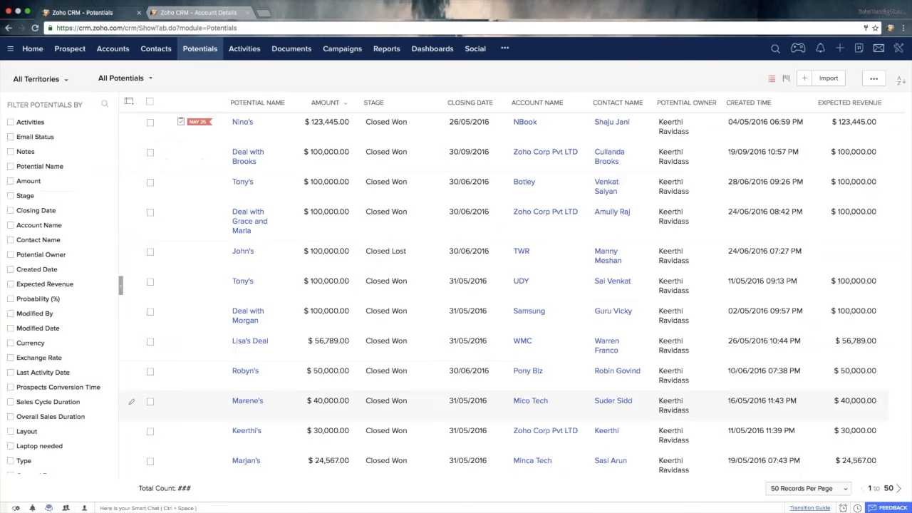
click(133, 210)
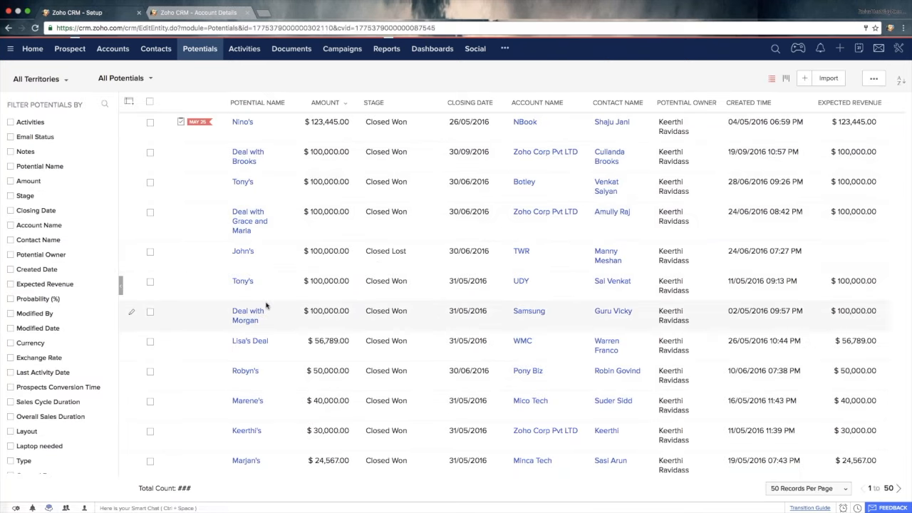
drag(183, 277, 42, 281)
click(646, 78)
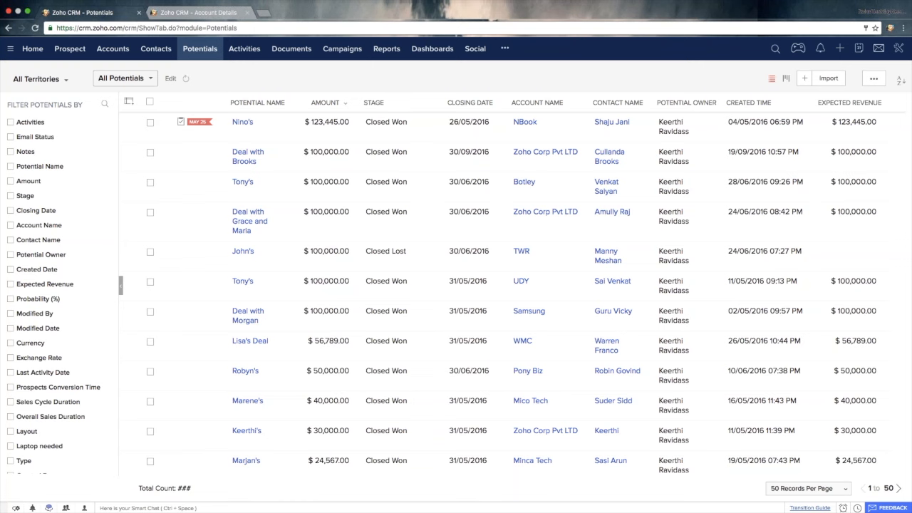
- Open the list of modules in the CRM Setup
click(899, 48)
click(844, 71)
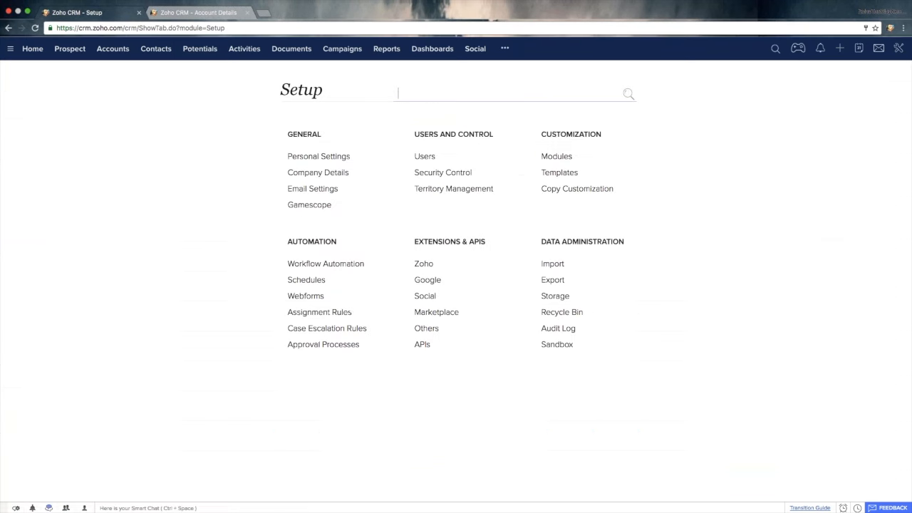
click(572, 159)
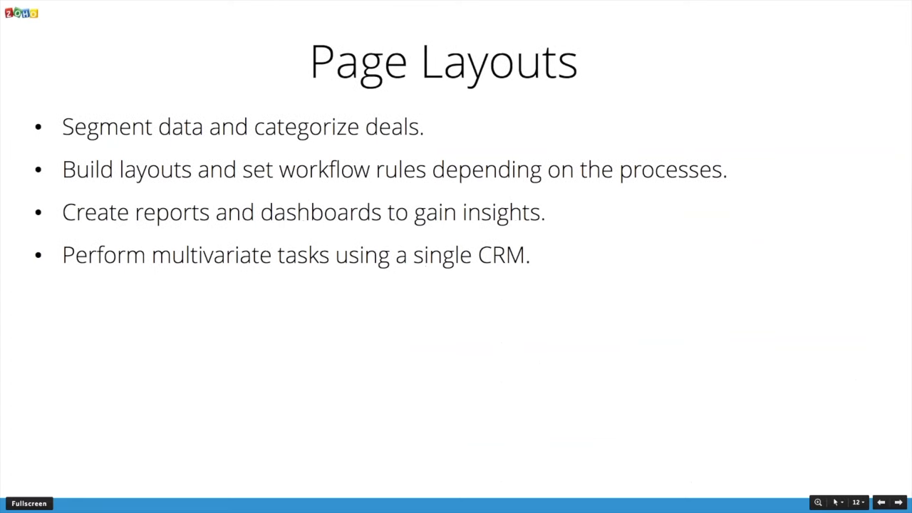
click(555, 268)
click(556, 270)
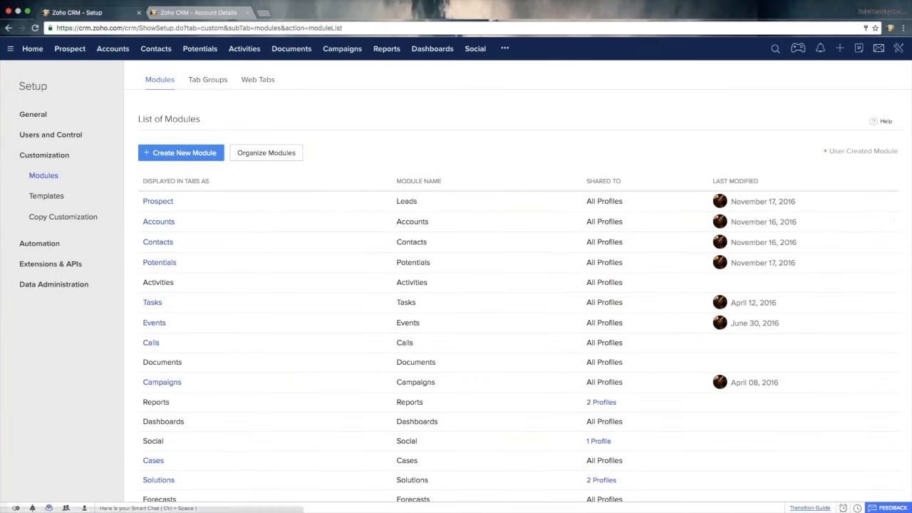
- Load creator.zoho.com in a new browser tab and return to the CRM module list
click(263, 15)
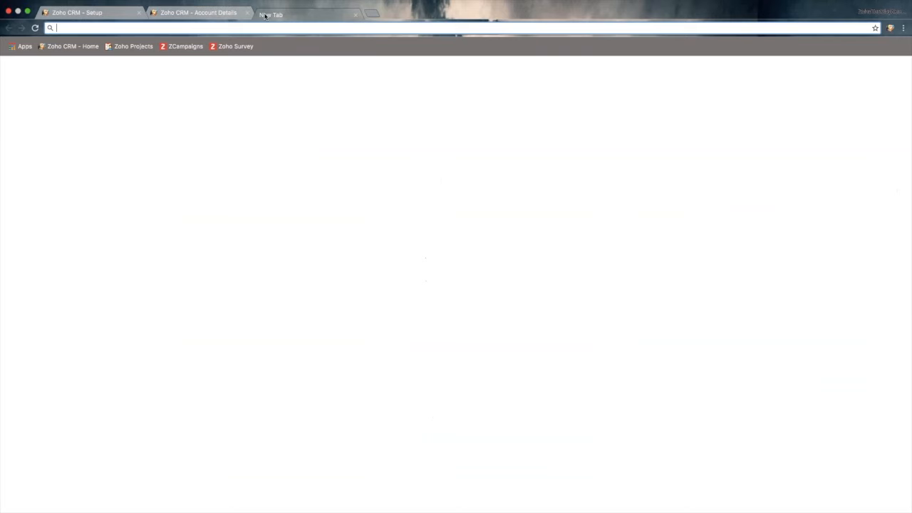
text(creator)
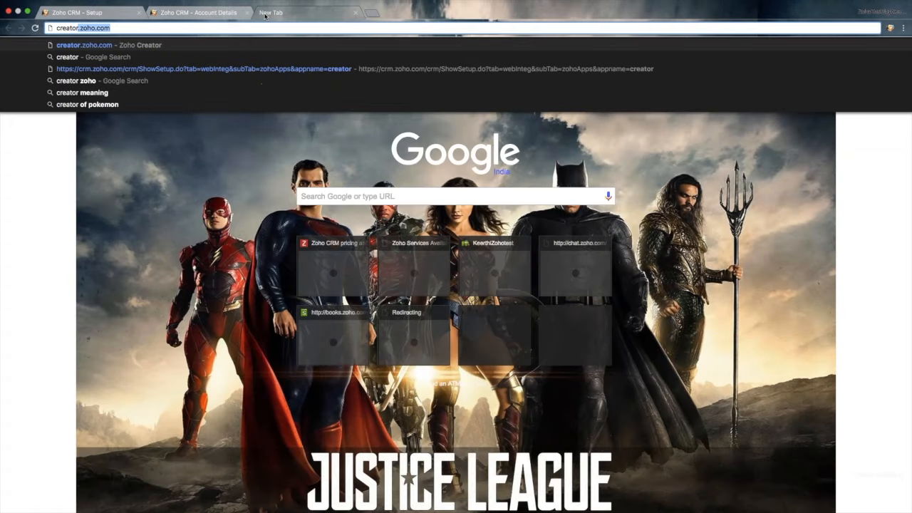
key(Return)
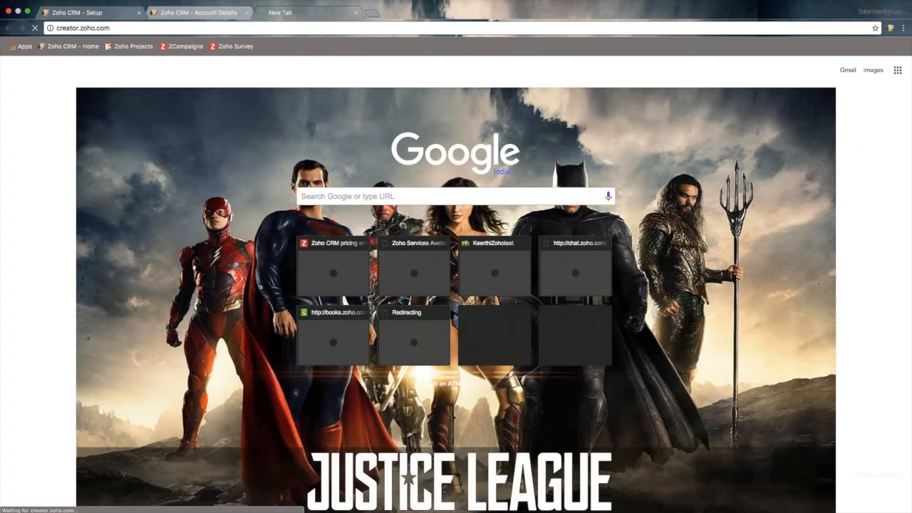
click(111, 12)
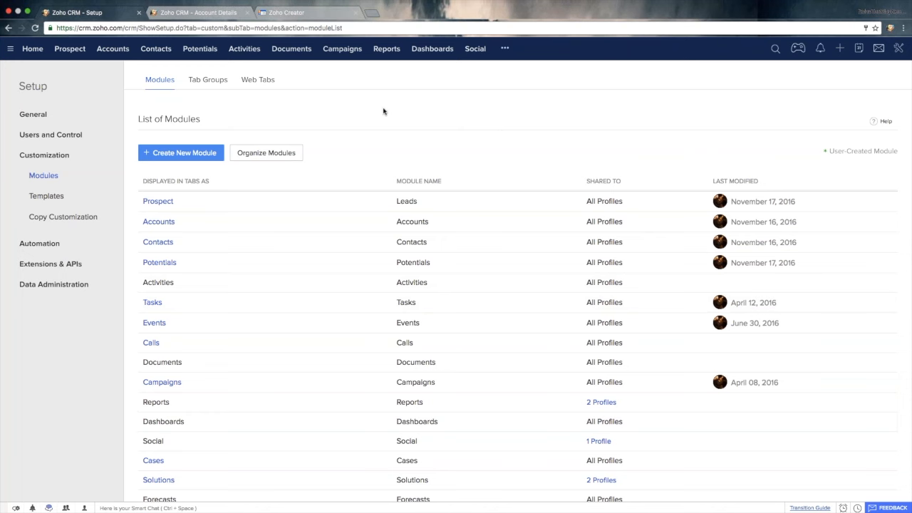
- Glance at the applications in Zoho Creator and open the Build Custom Apps integration among the CRM's Zoho extensions
click(306, 12)
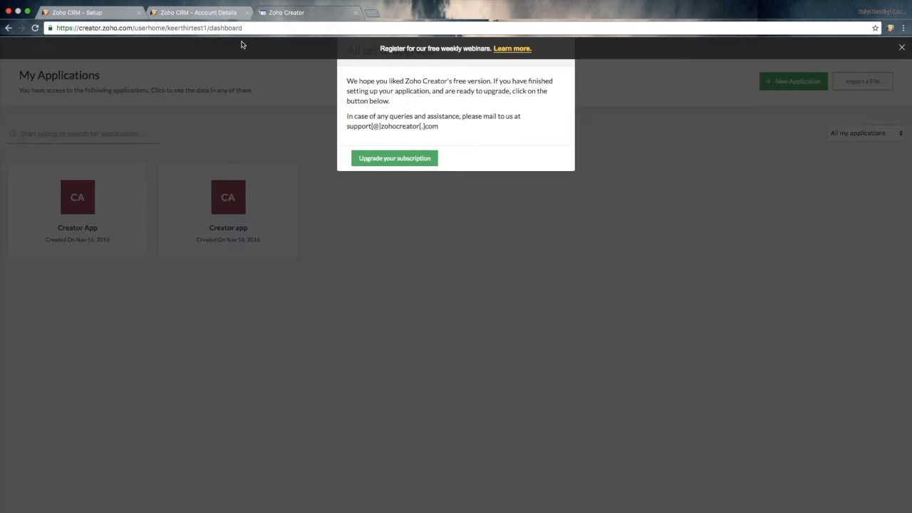
click(110, 13)
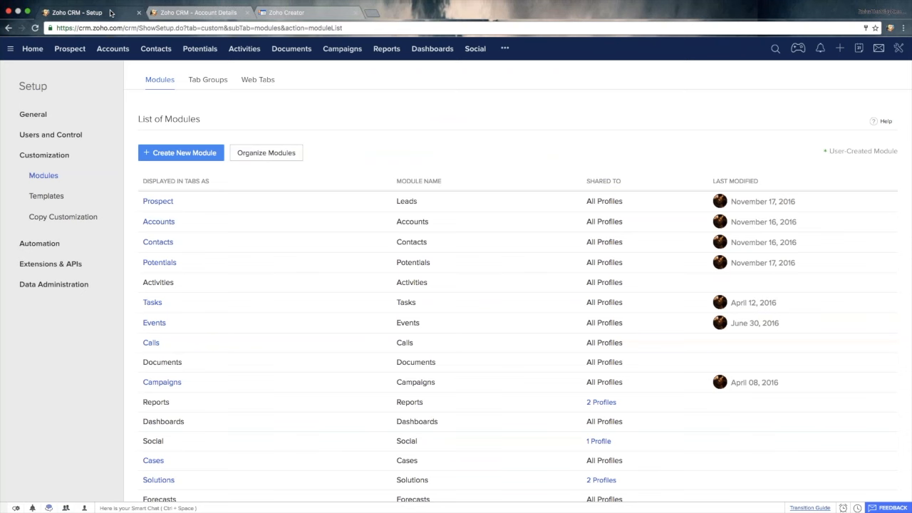
click(900, 48)
click(837, 71)
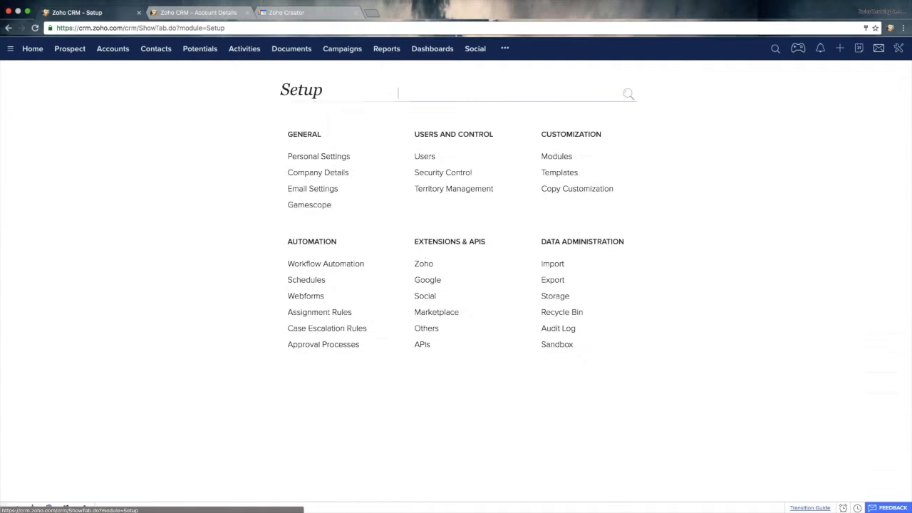
click(423, 265)
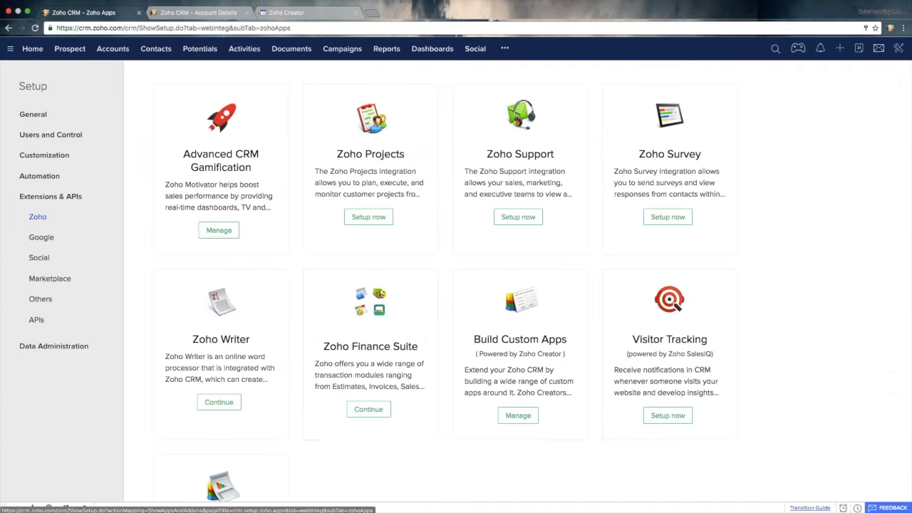
scroll(356, 376, down, 2)
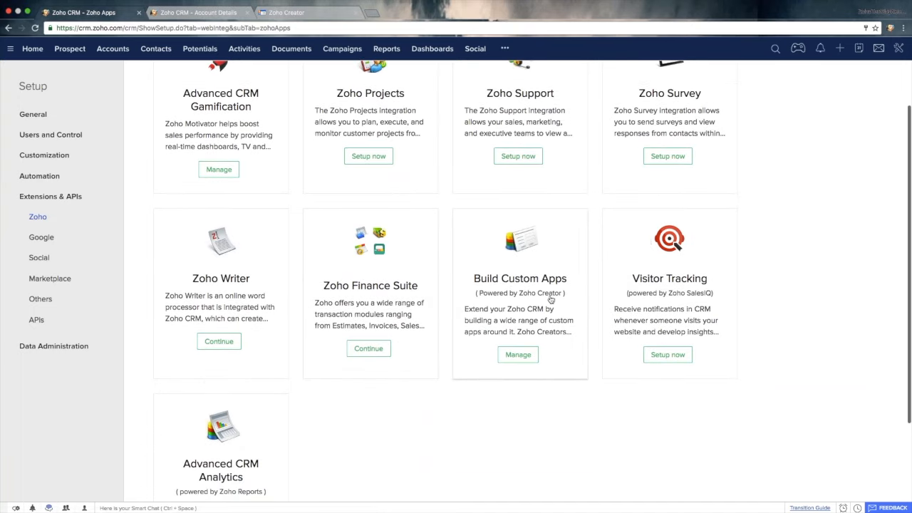
click(520, 356)
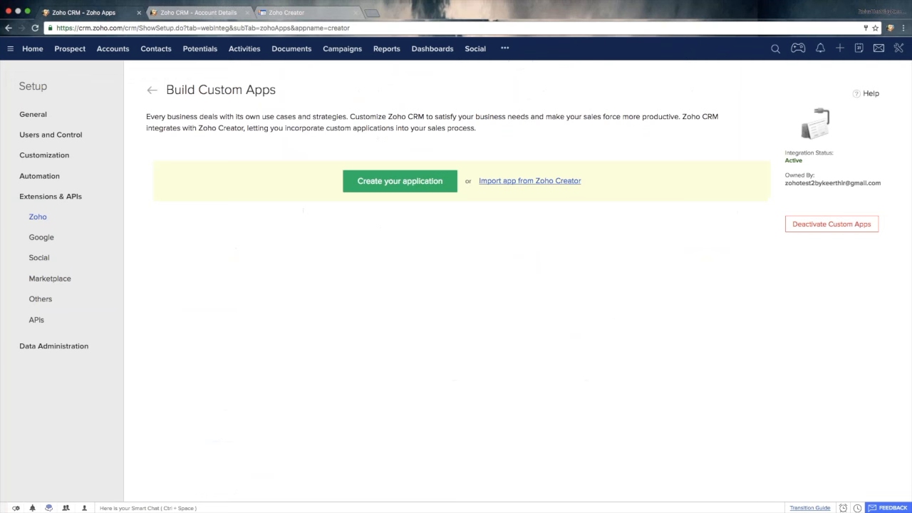
- Create a custom application with the application name, form name and custom tab name all set to "Creator app"
click(408, 185)
click(399, 181)
click(358, 134)
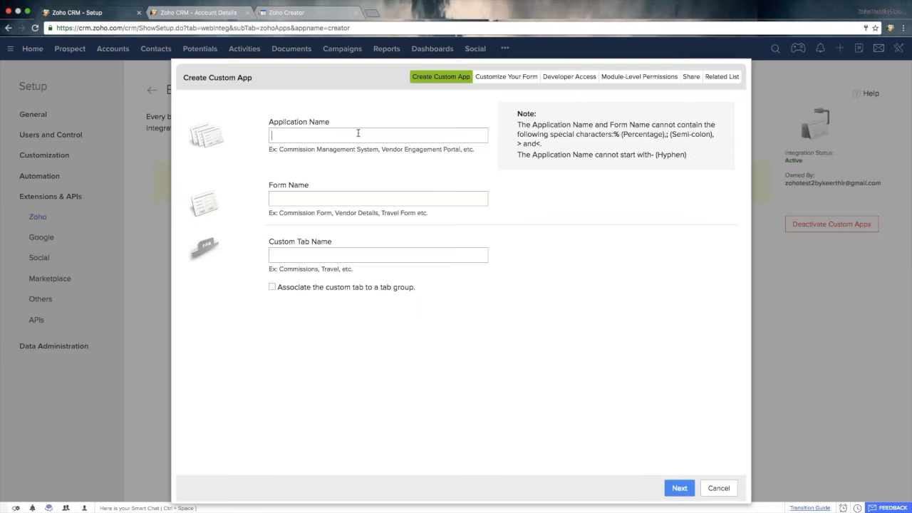
text(Cre)
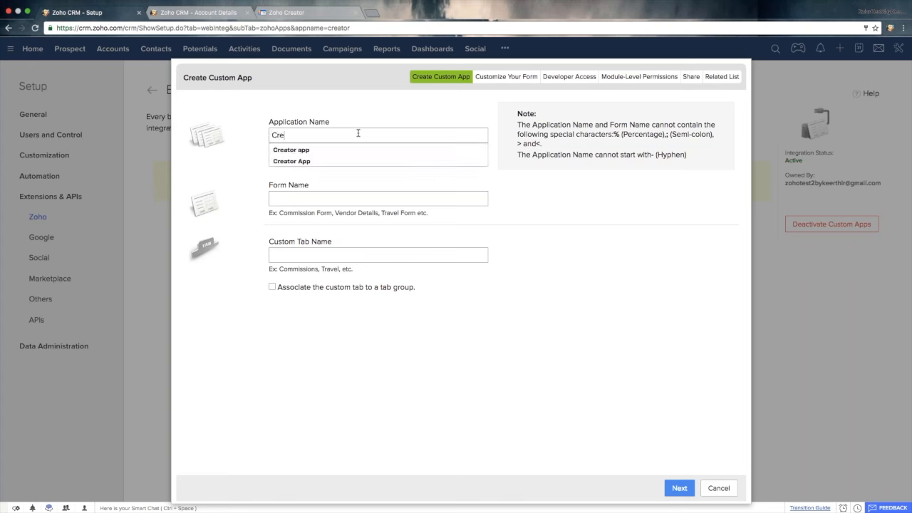
text(ator app)
key(super+a)
key(super+c)
key(Right)
key(Tab)
key(super+v)
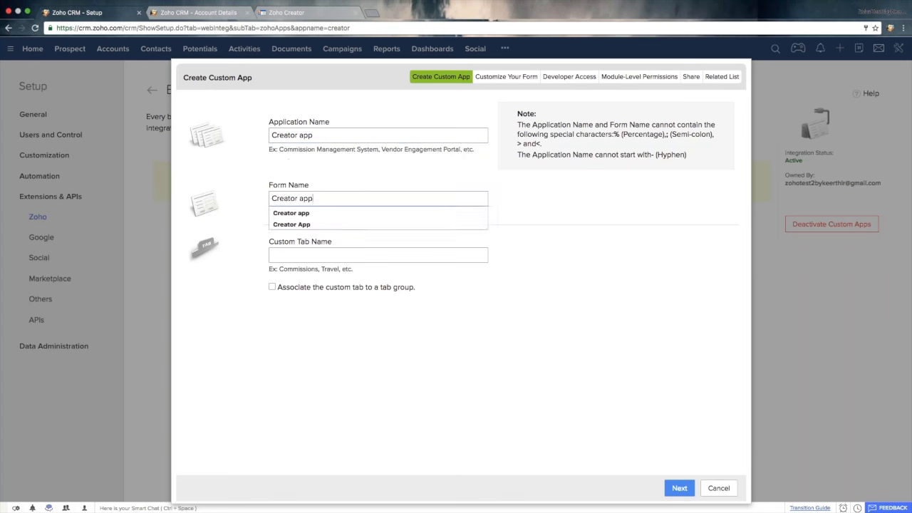
key(Tab)
key(super+v)
click(590, 370)
click(680, 489)
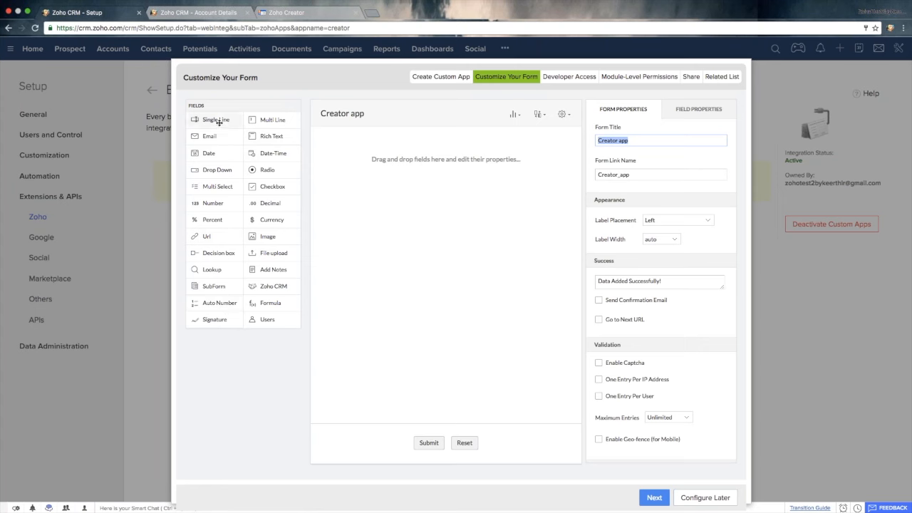
- Add Single Line, Email and Date fields to the form, place a Checkbox field above them, and continue to developer access
drag(219, 121, 343, 155)
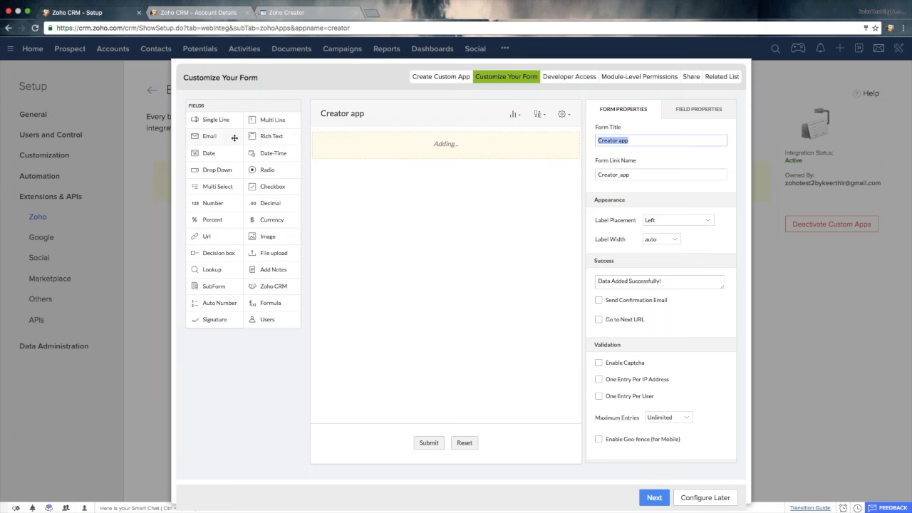
drag(223, 139, 353, 182)
drag(221, 159, 352, 201)
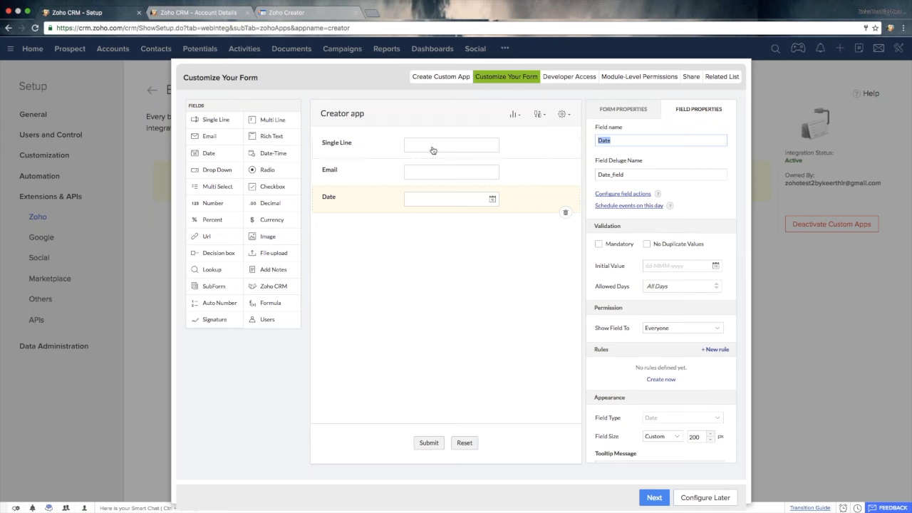
drag(255, 188, 353, 163)
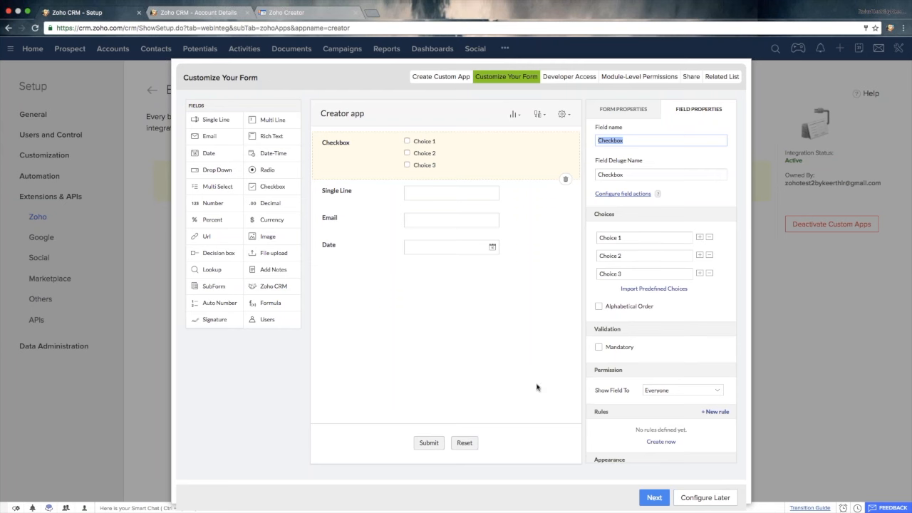
click(657, 497)
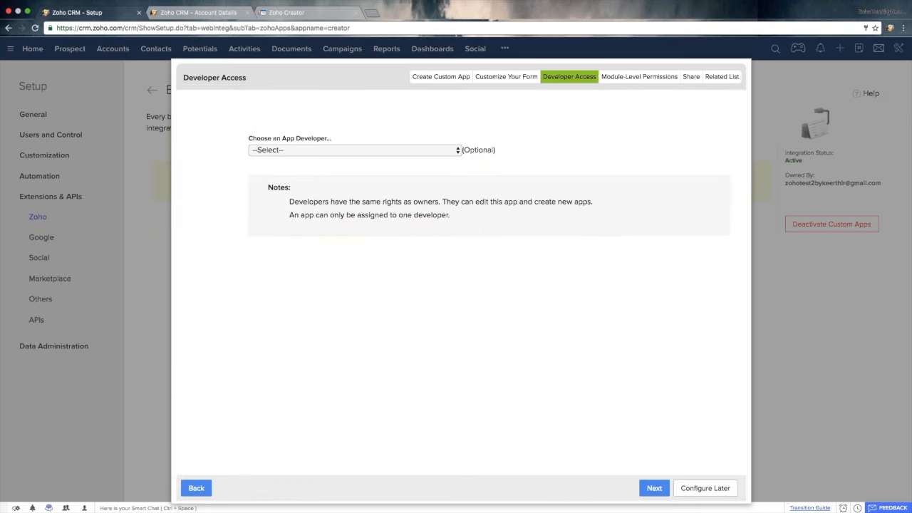
- Assign the user listed under the cloned profile as the app developer and proceed to the module-level permissions
click(384, 150)
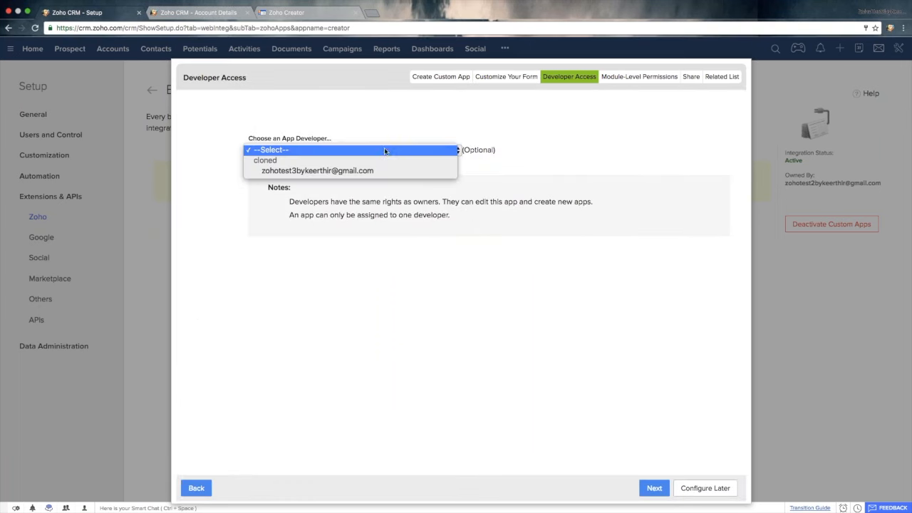
click(373, 168)
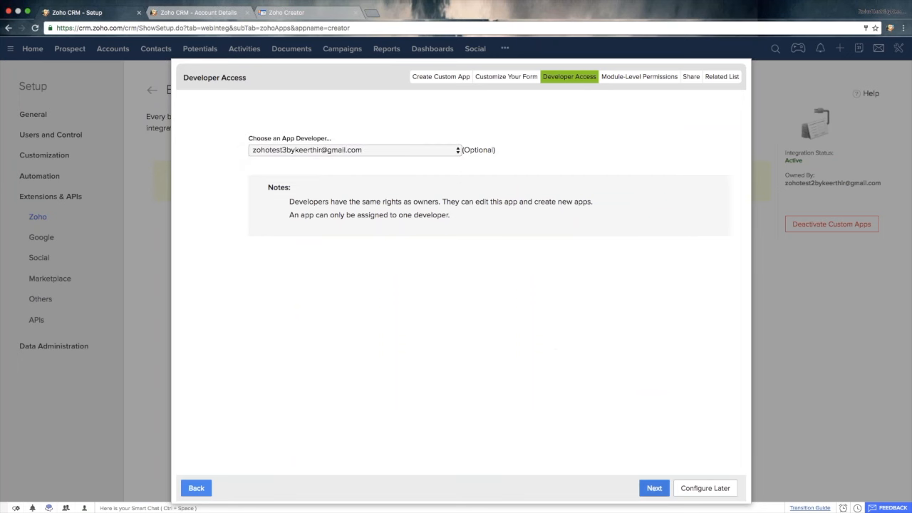
click(654, 488)
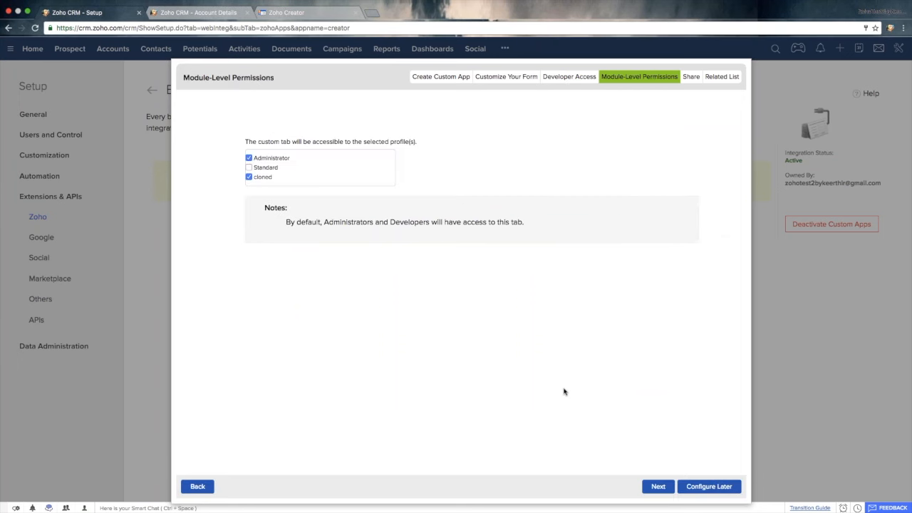
- Make the custom tab accessible to the Standard profile instead of cloned, and finish the custom app setup
click(249, 167)
click(249, 176)
click(657, 486)
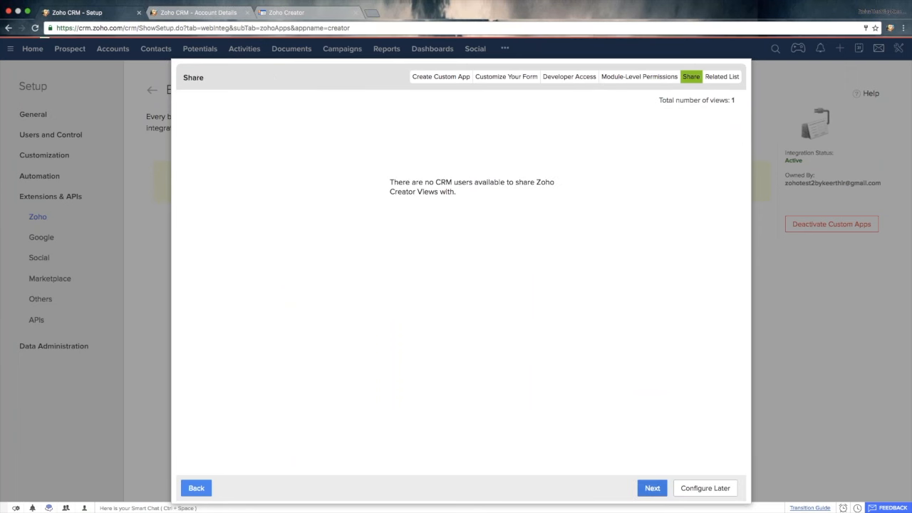
click(652, 489)
click(723, 486)
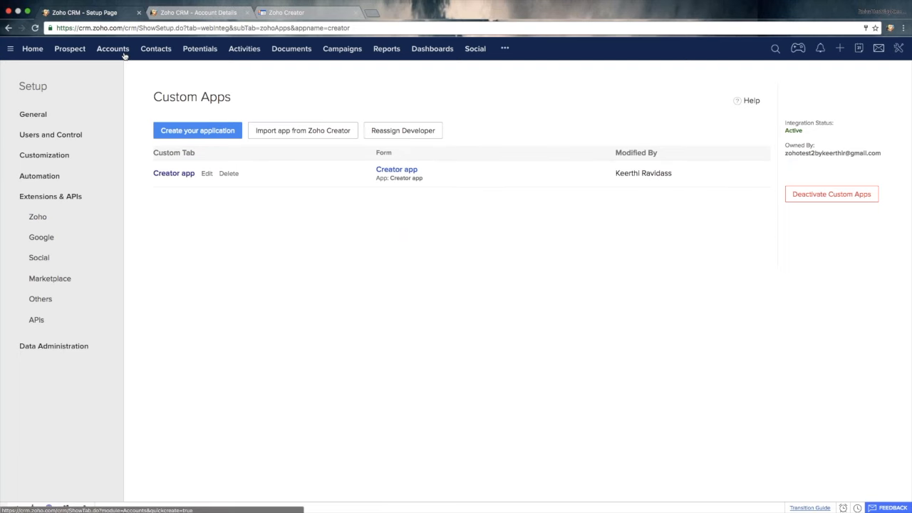
- Review the Creator app's edit settings from its names through permissions, sharing and related list, and finish without changes
click(206, 173)
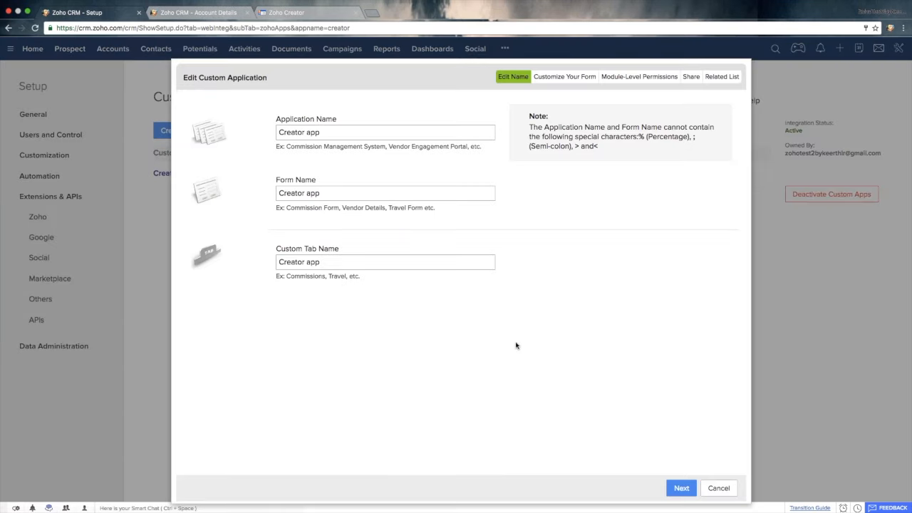
click(680, 487)
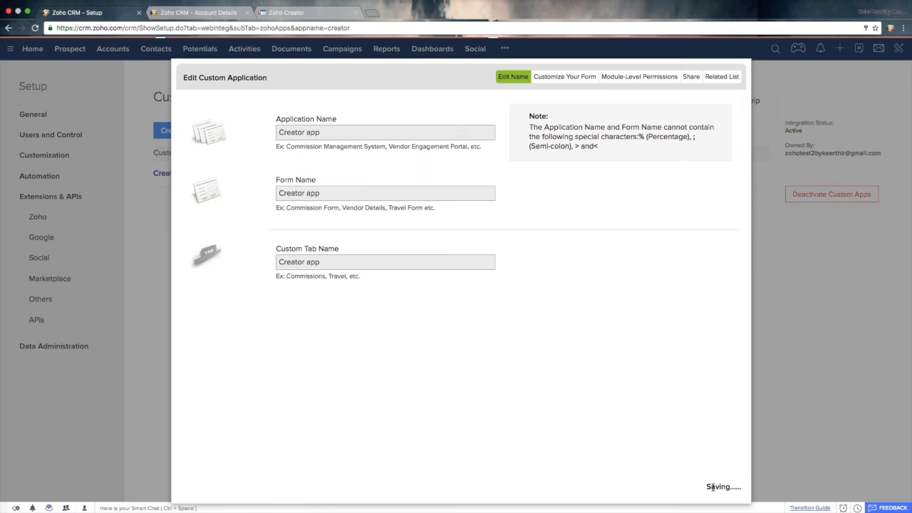
click(655, 498)
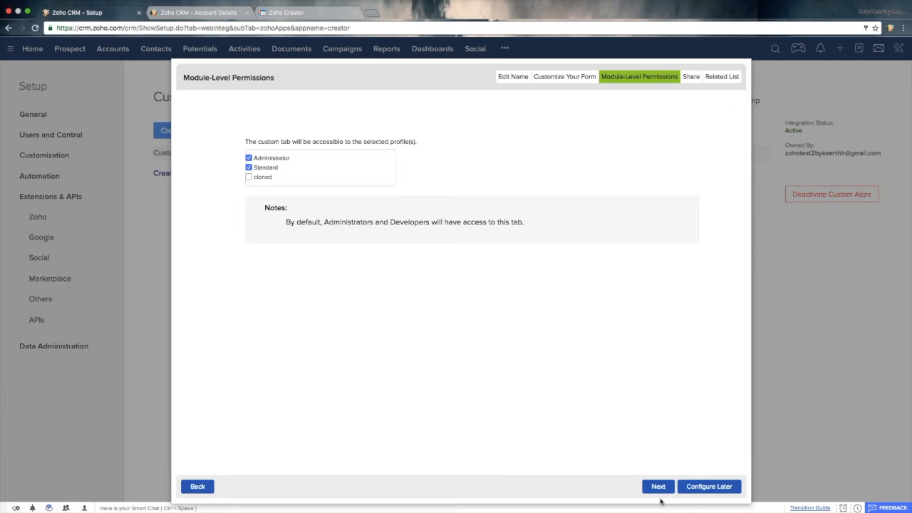
click(659, 487)
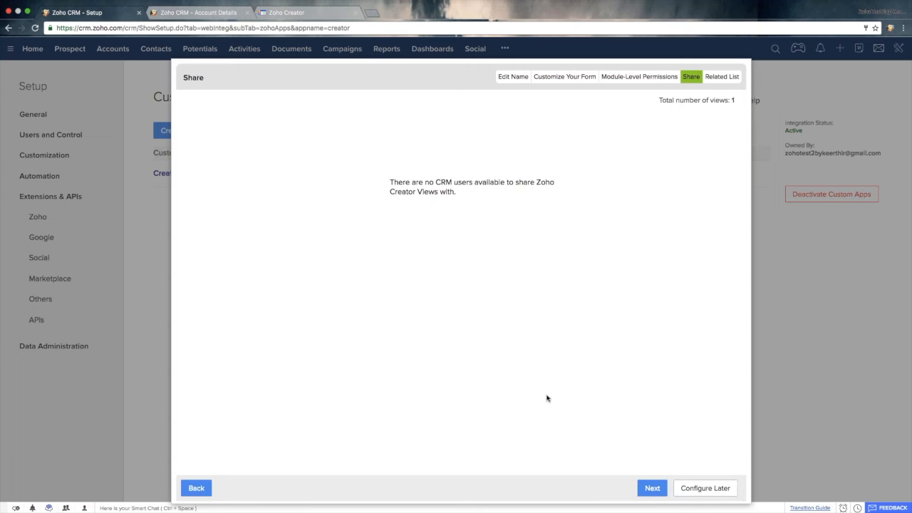
click(652, 489)
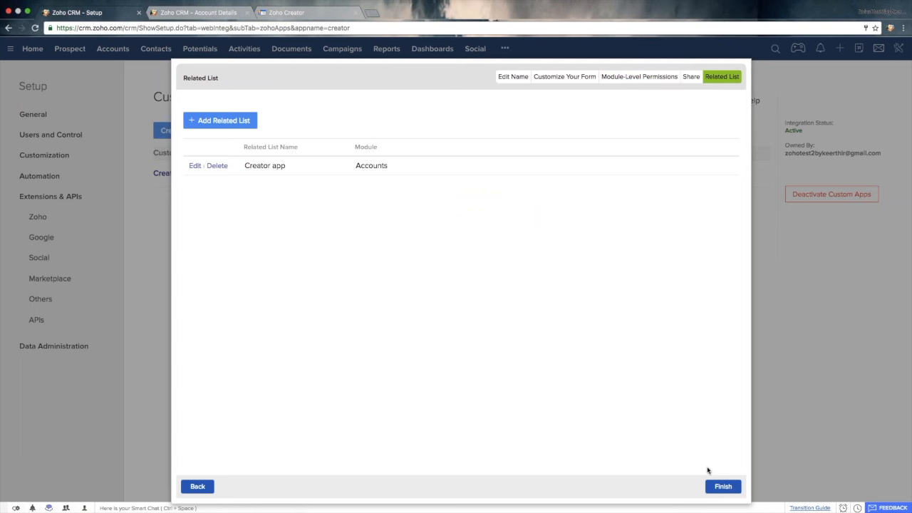
click(721, 486)
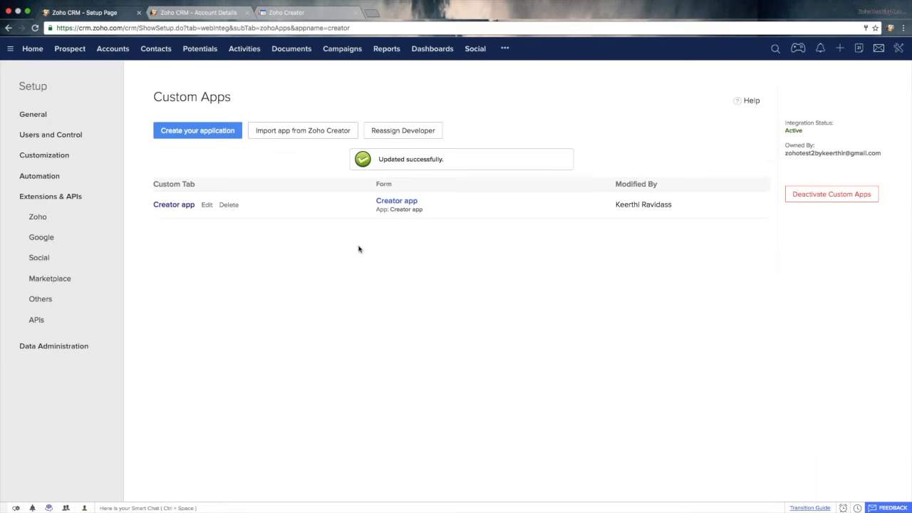
- Open the Zohoindia account, examine the options for adding a related list, and dismiss them without adding one
click(123, 54)
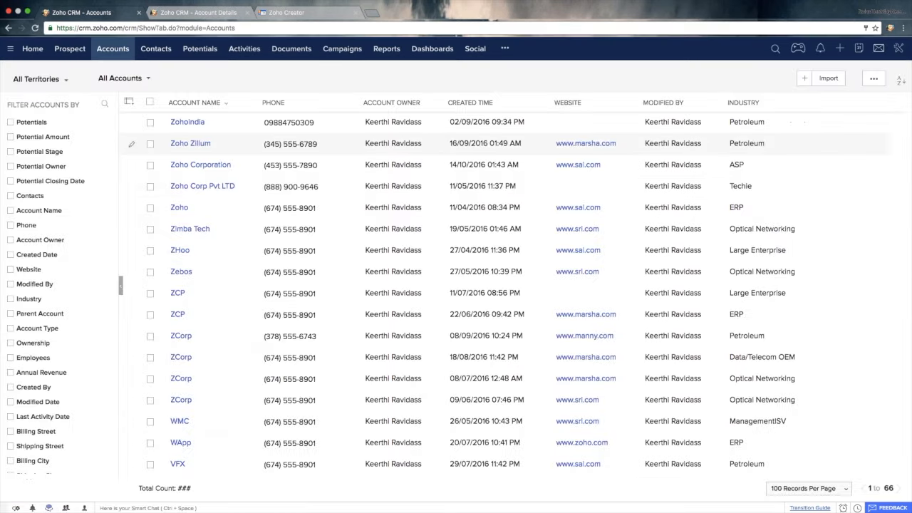
click(186, 128)
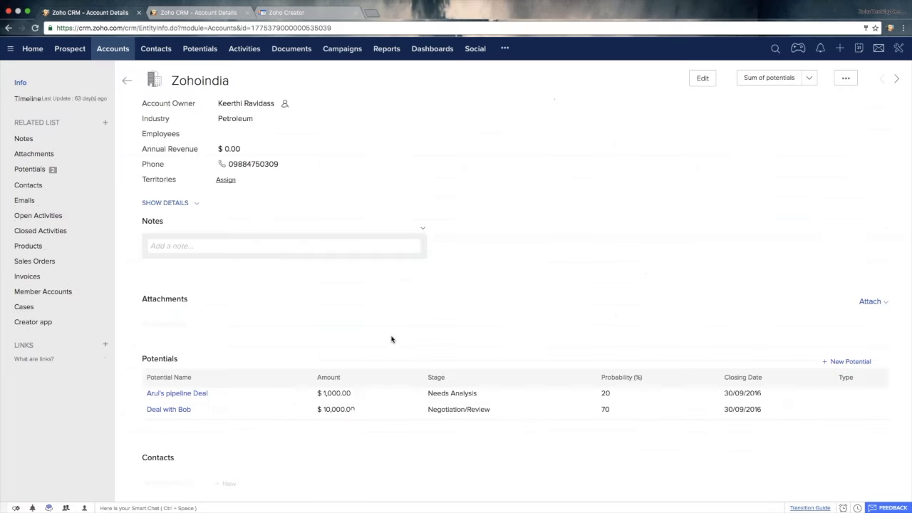
scroll(299, 291, down, 15)
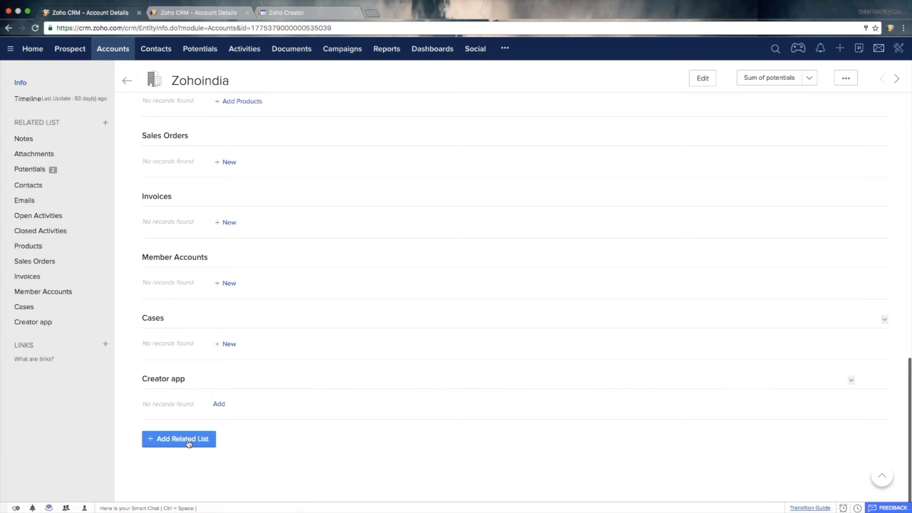
click(198, 443)
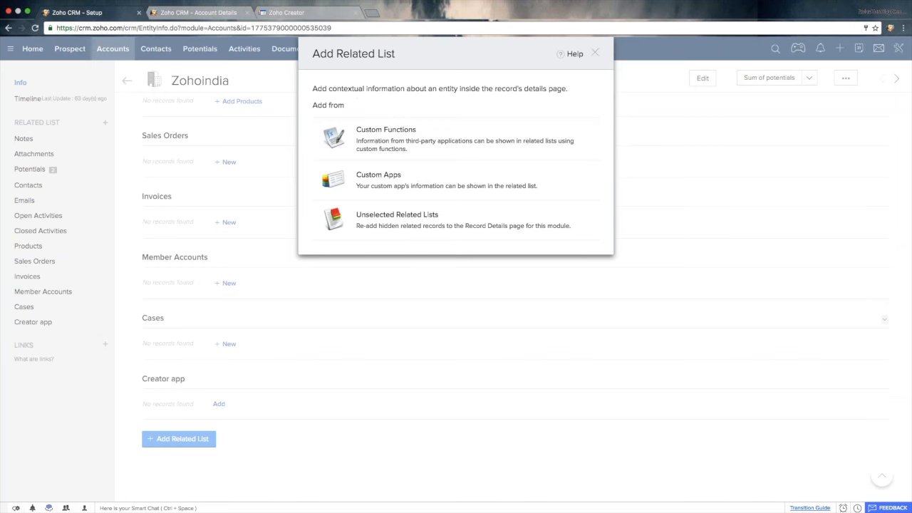
click(596, 52)
- View the entry form of the account's Creator app related list and close it without submitting
drag(185, 379, 142, 378)
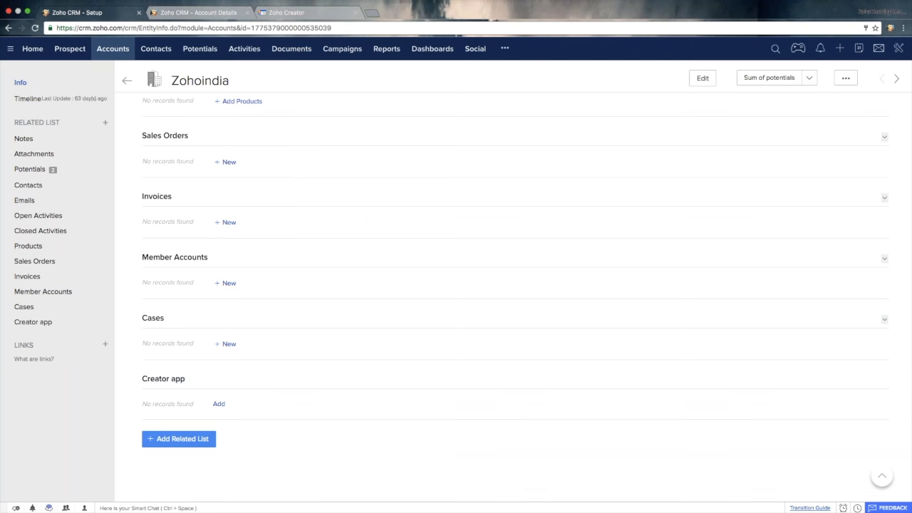
click(221, 405)
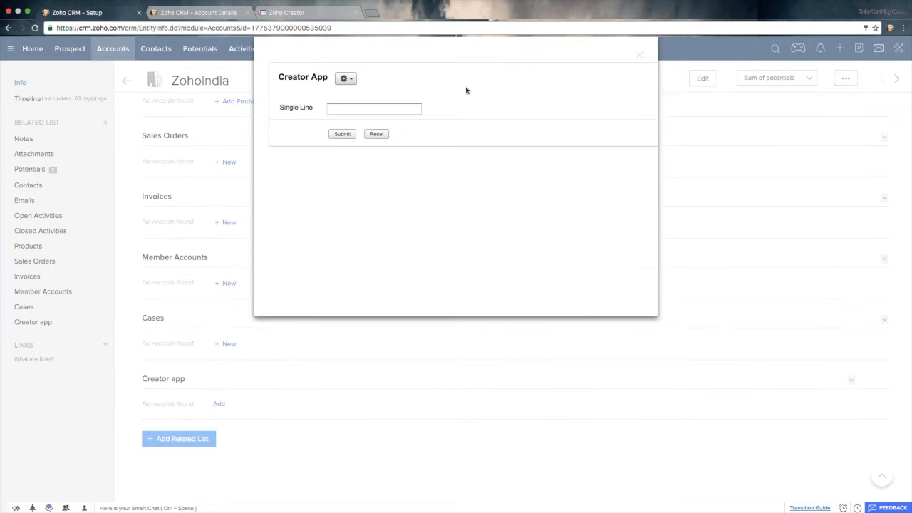
click(639, 56)
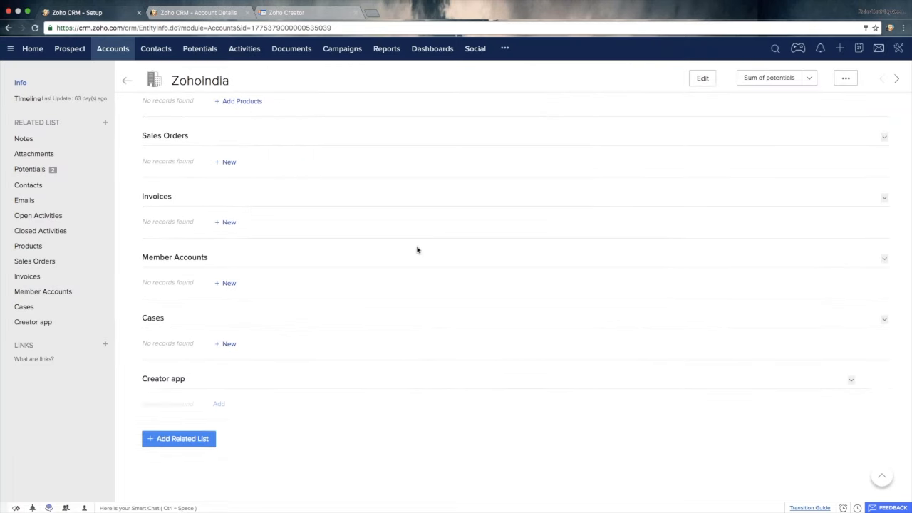
- Add a Creator app record to the account with the copied account name Zohoindia as Single Line, submit it and close the form
scroll(417, 250, up, 15)
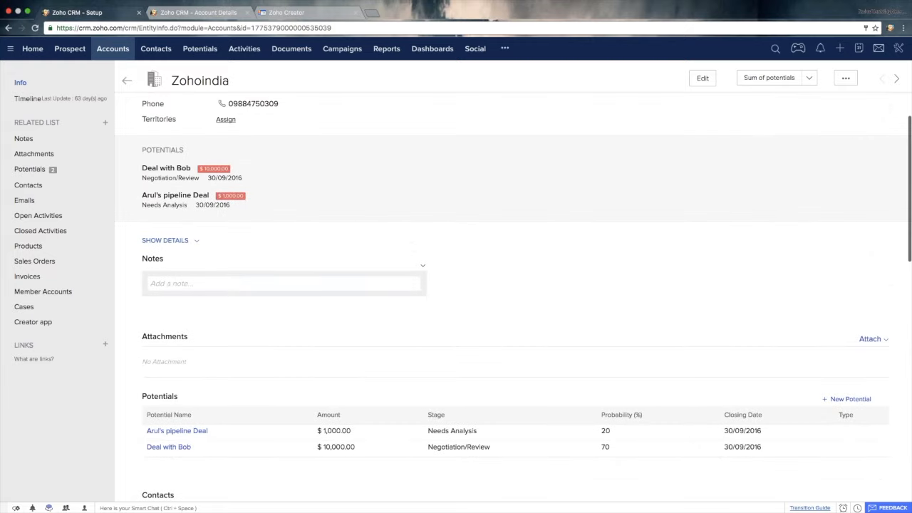
double_click(204, 80)
key(super+c)
scroll(397, 450, down, 15)
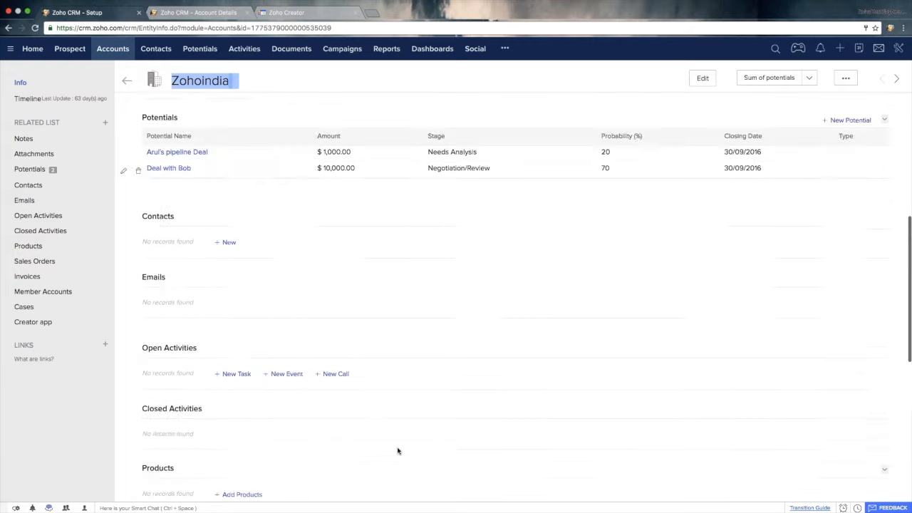
click(219, 403)
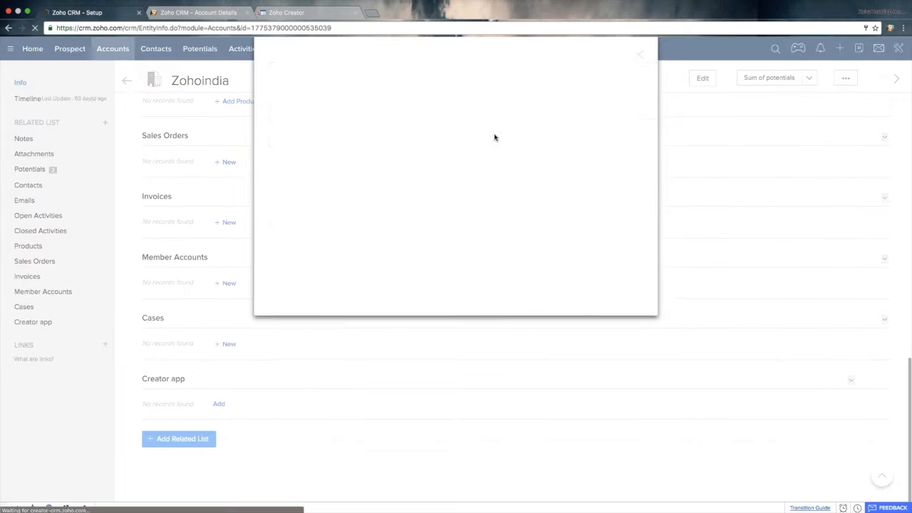
click(379, 109)
key(super+v)
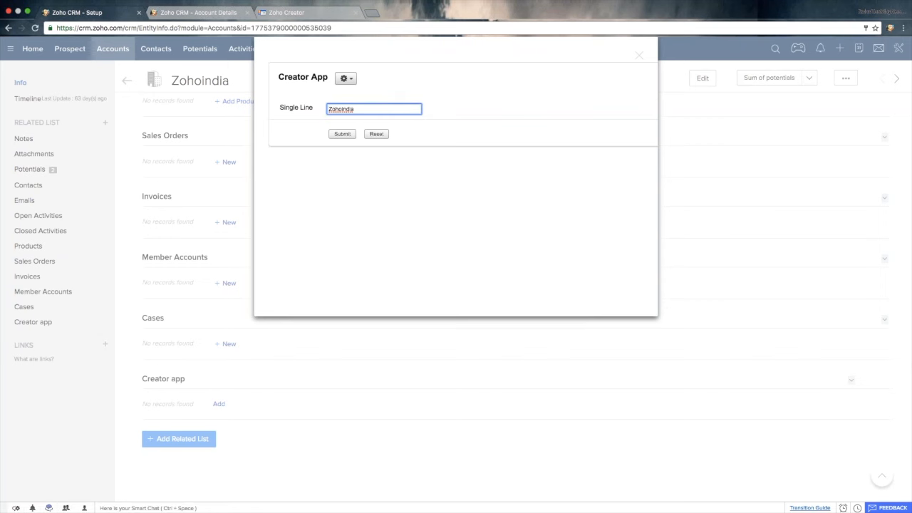
click(342, 134)
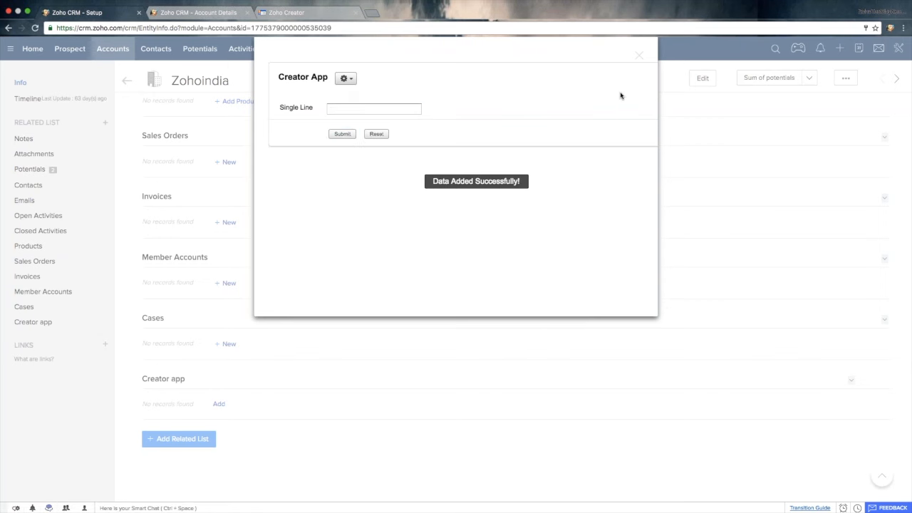
click(639, 55)
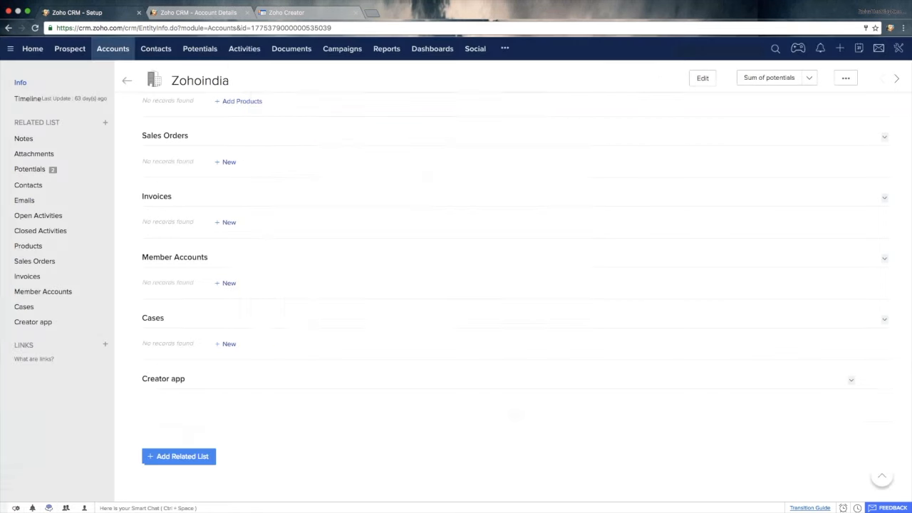
- Reload the Zohoindia account and check its Creator app related list for the submitted record
click(36, 29)
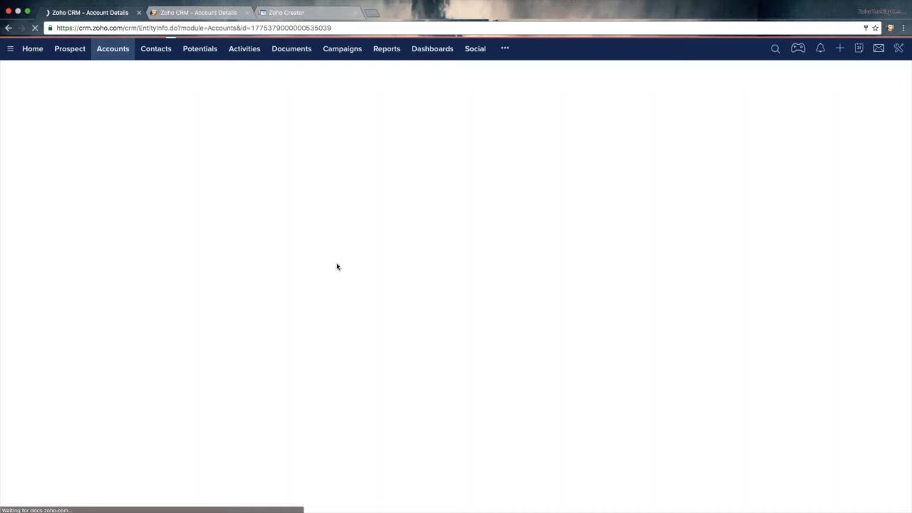
scroll(338, 267, down, 10)
scroll(513, 328, down, 1)
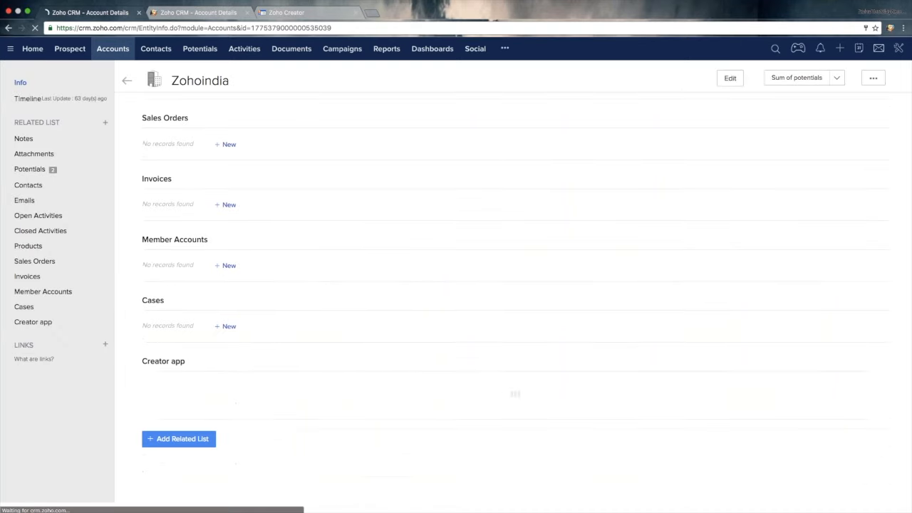
scroll(513, 328, up, 1)
scroll(513, 307, up, 4)
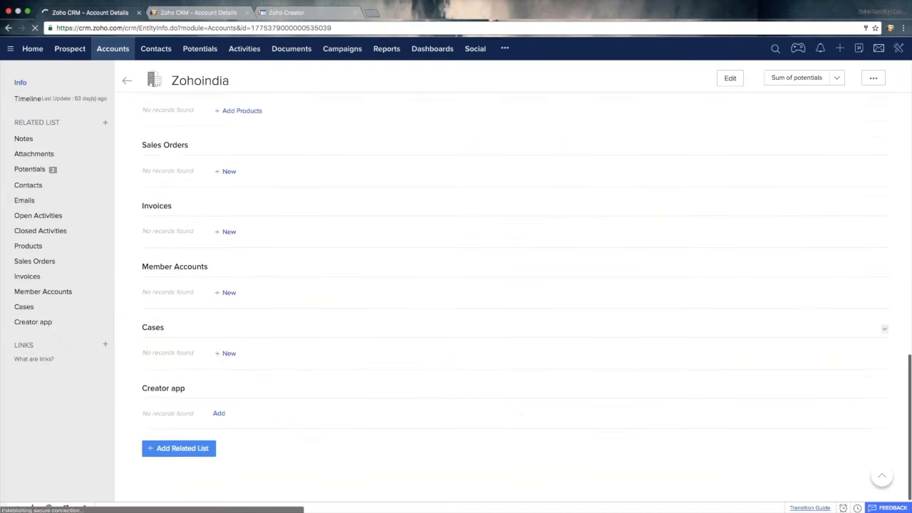
scroll(513, 285, up, 10)
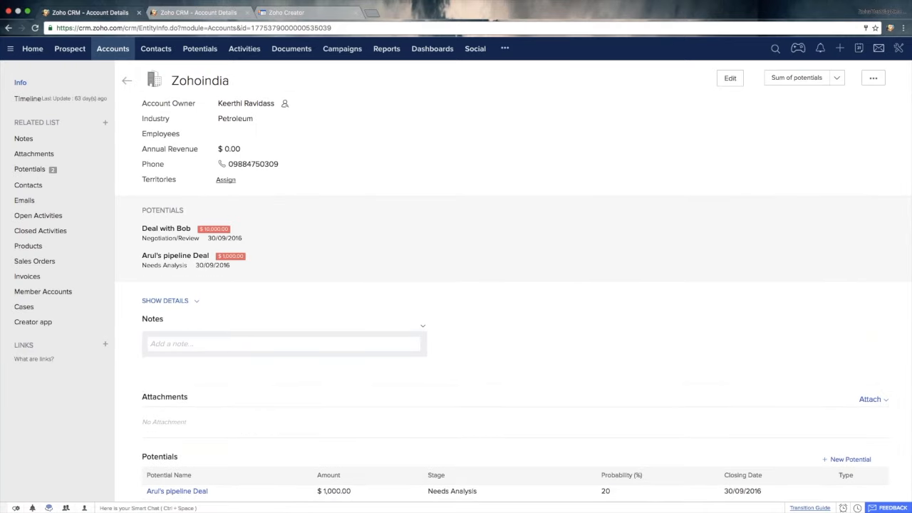
- Open the first contact in the Contacts module and examine its related lists and the additional modules available
click(123, 50)
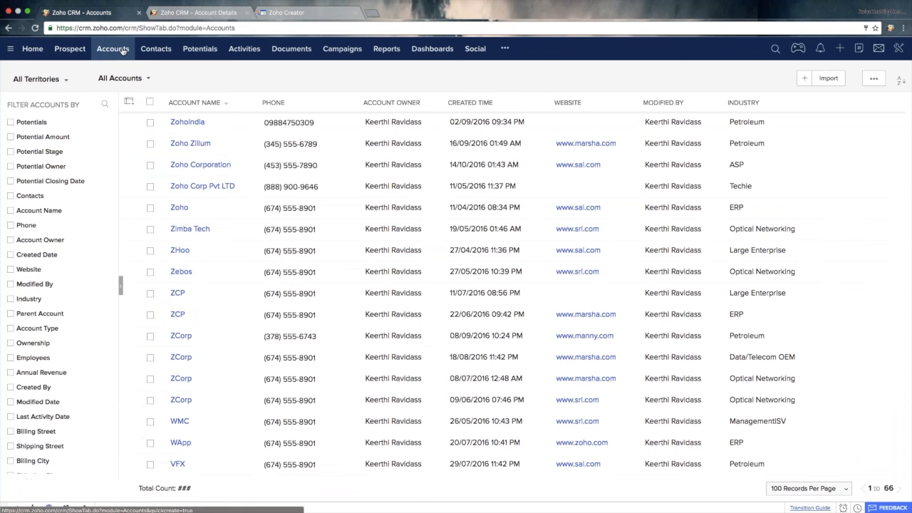
click(160, 50)
click(251, 124)
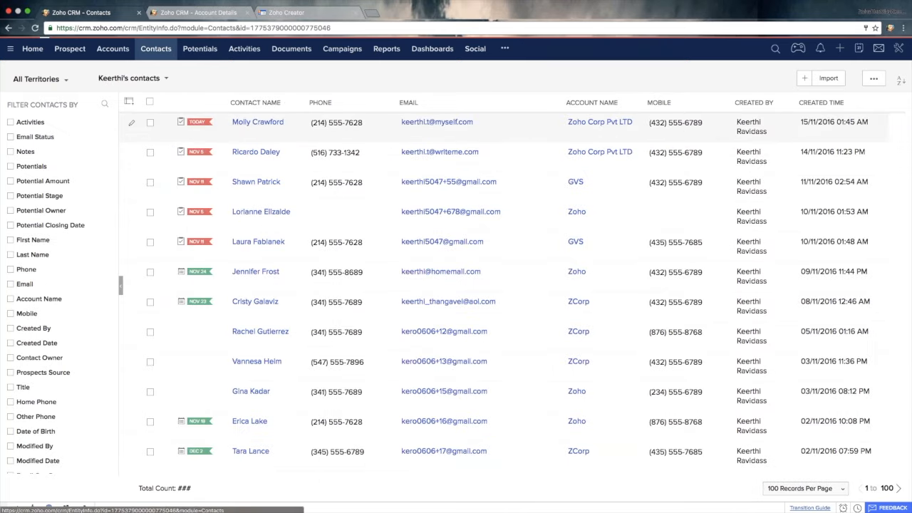
scroll(315, 335, down, 15)
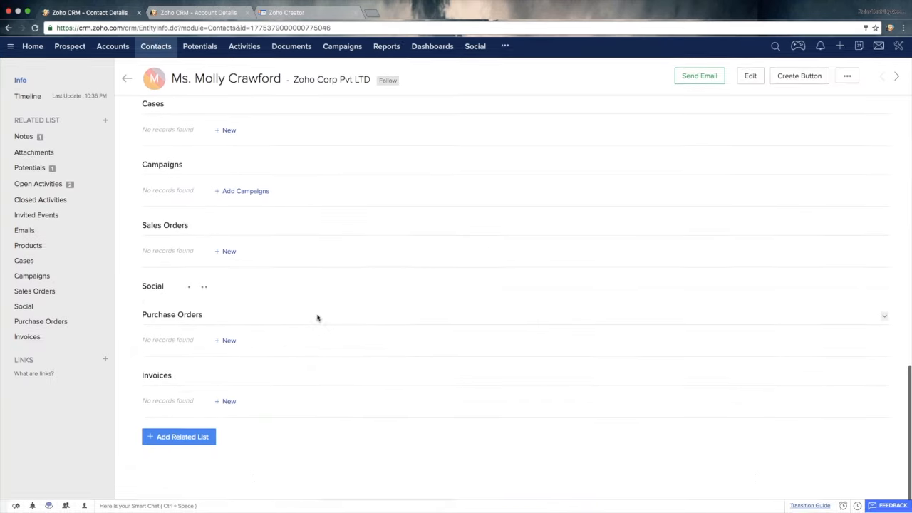
scroll(230, 450, down, 3)
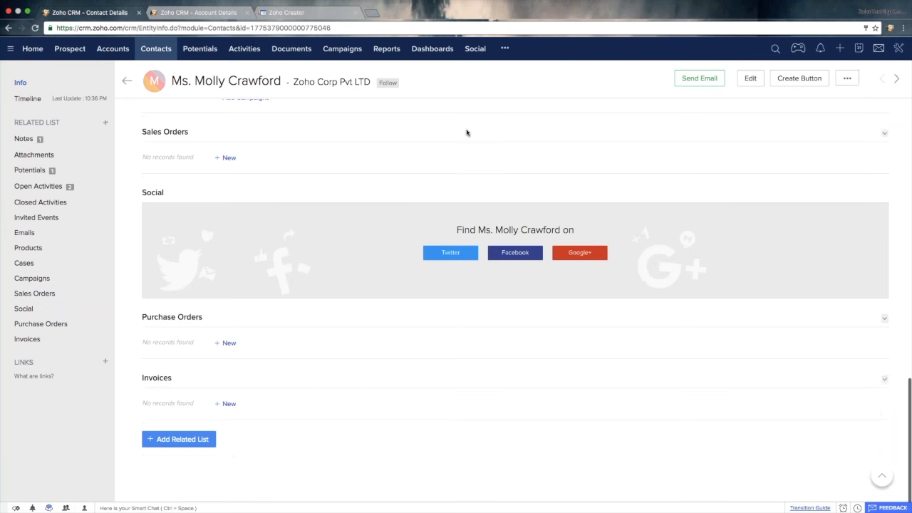
click(505, 47)
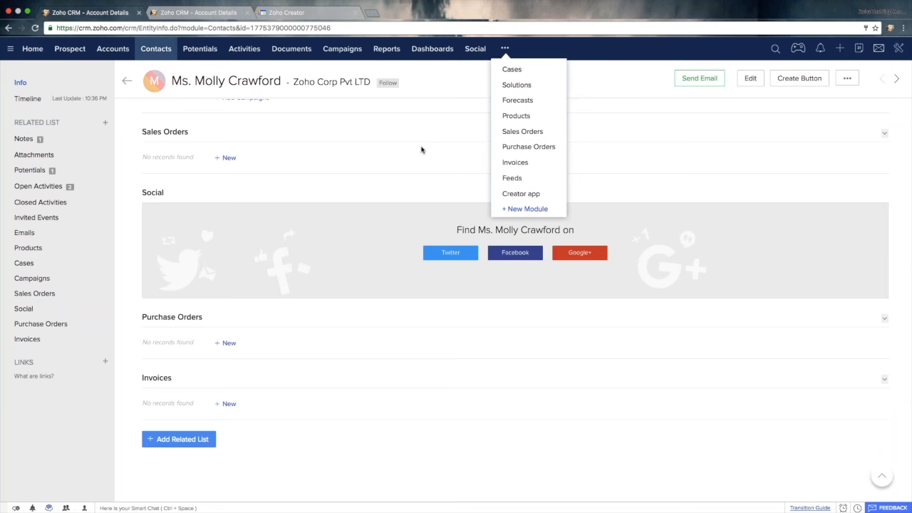
click(163, 52)
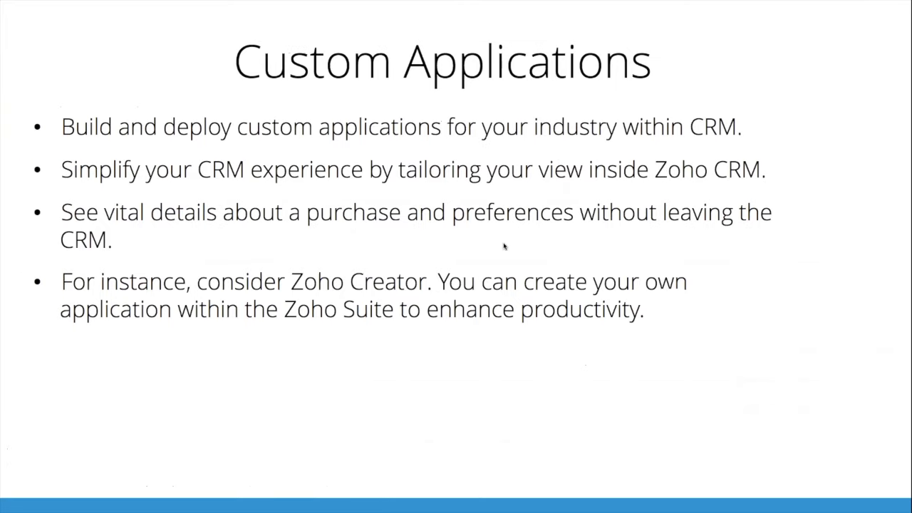
click(480, 264)
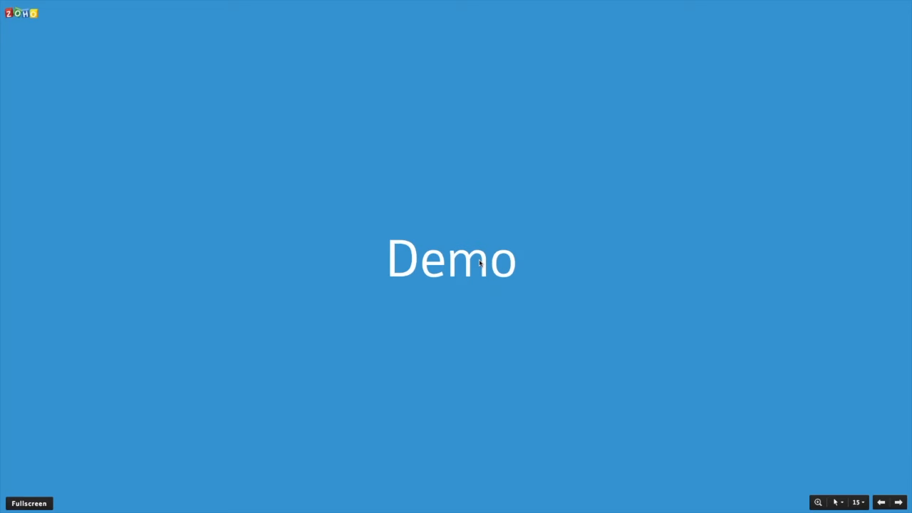
click(480, 264)
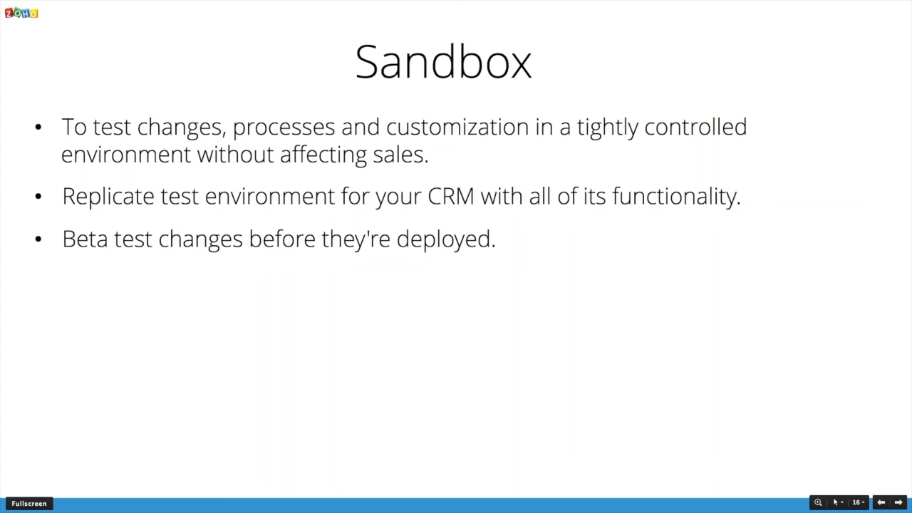
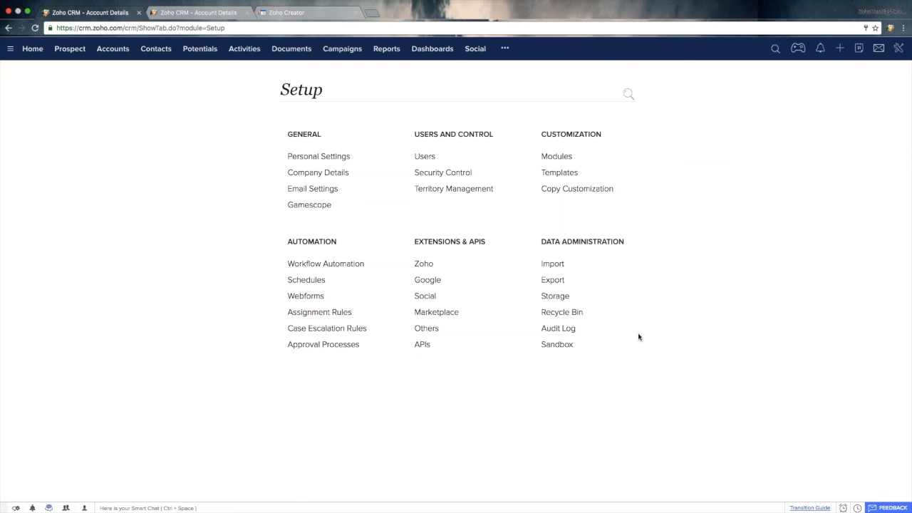
- Open the Sandbox page under Data Administration in Setup and start creating a new sandbox
click(899, 48)
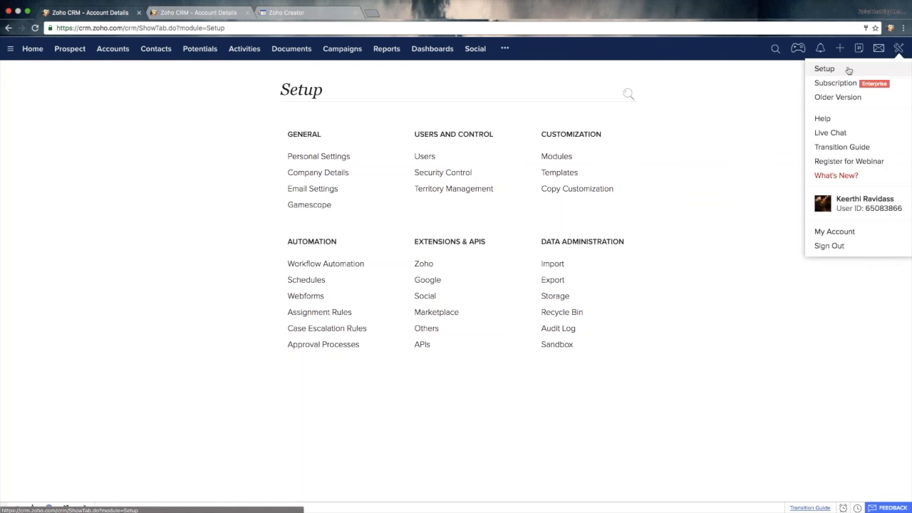
click(784, 68)
triple_click(590, 244)
click(590, 243)
click(558, 345)
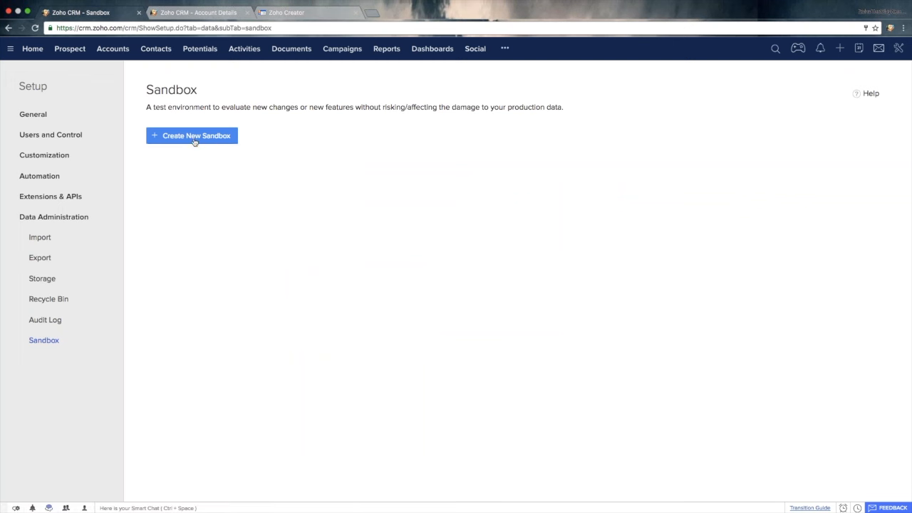
click(218, 142)
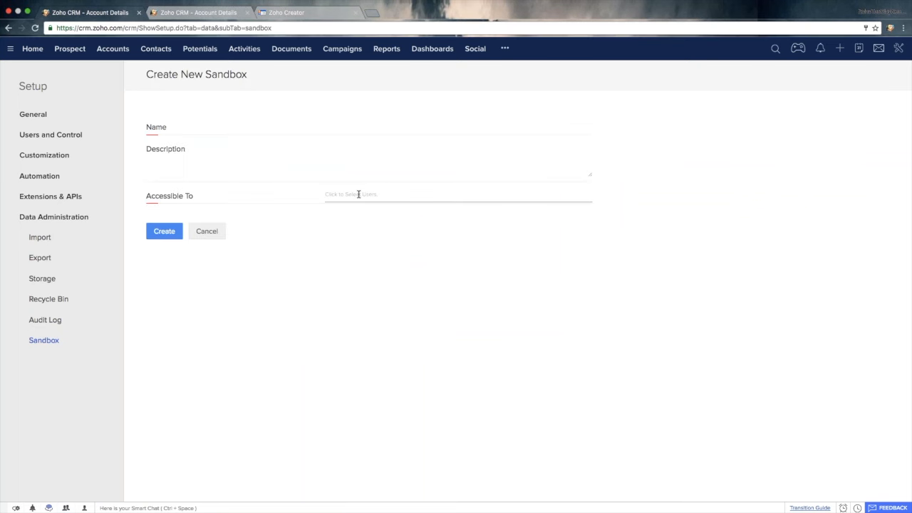
- Name the sandbox SandBox one and enter the description Testing environment
click(365, 129)
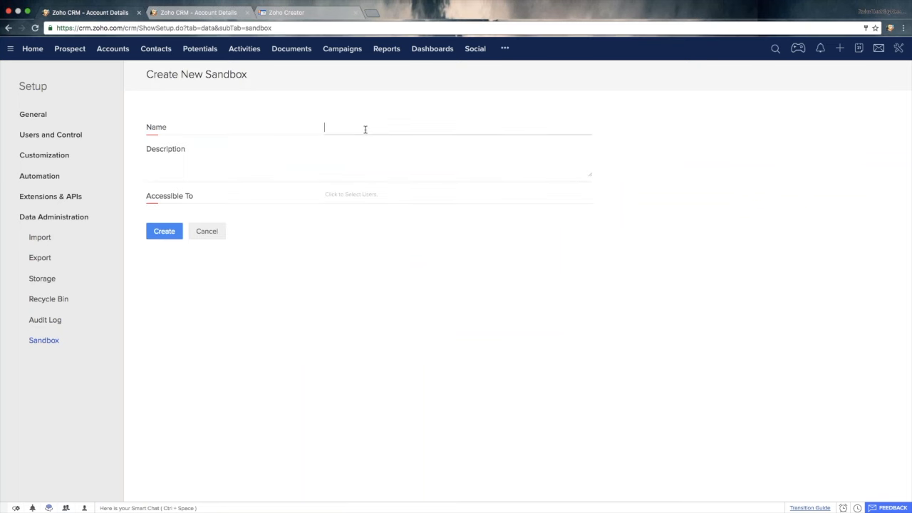
text(SandBox one)
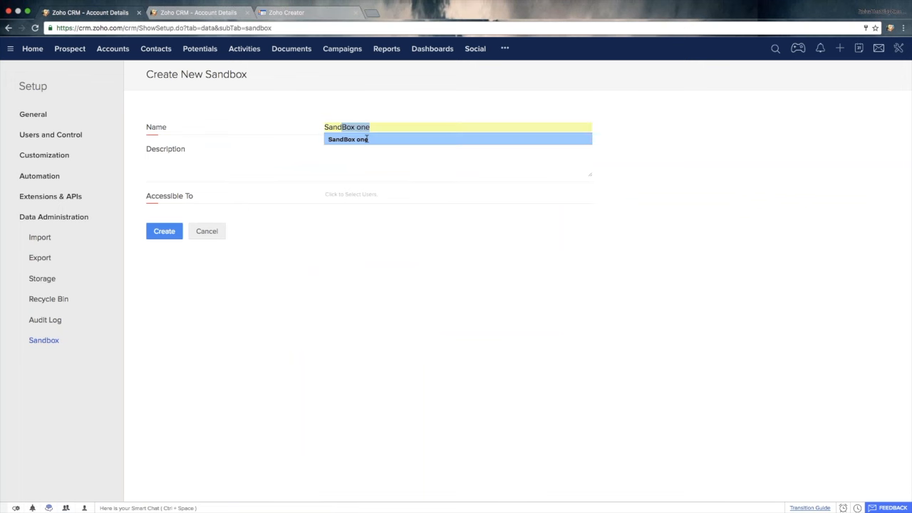
click(367, 139)
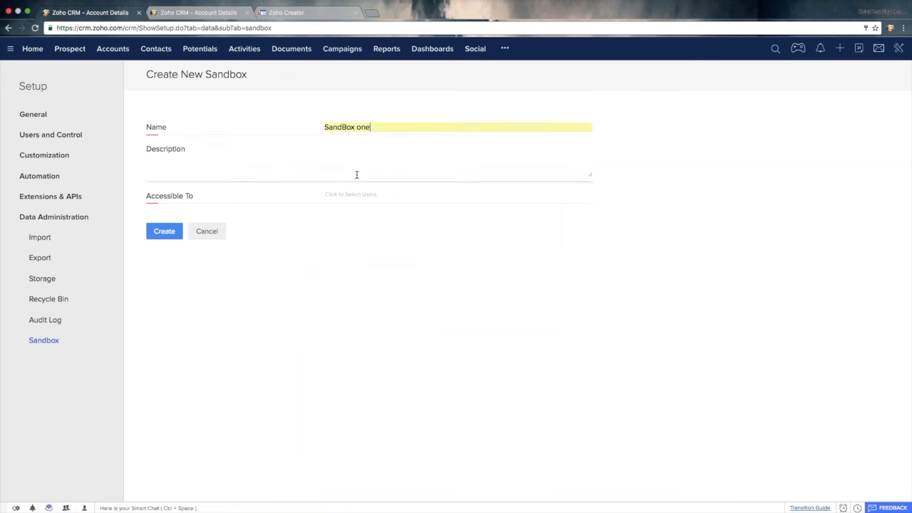
click(336, 169)
text(Testing environment)
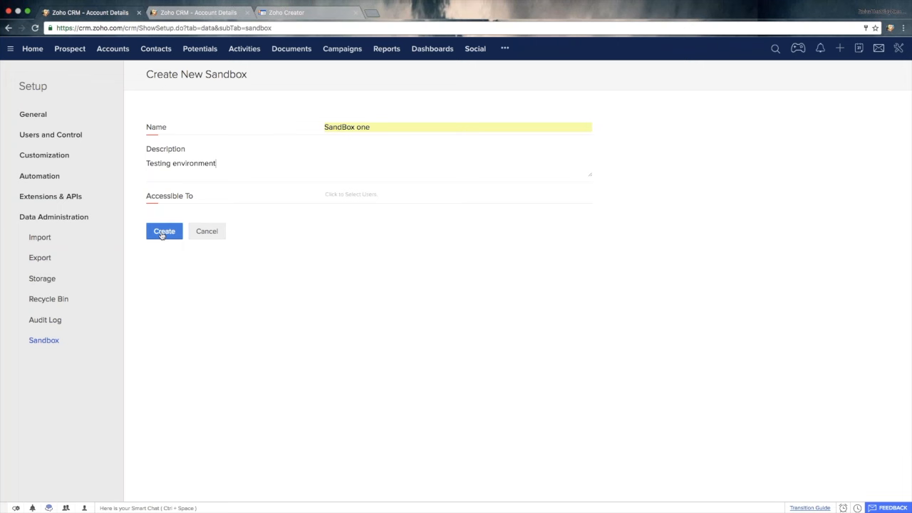
- Make the sandbox accessible to both users offered in the user list and create it
click(342, 196)
click(378, 227)
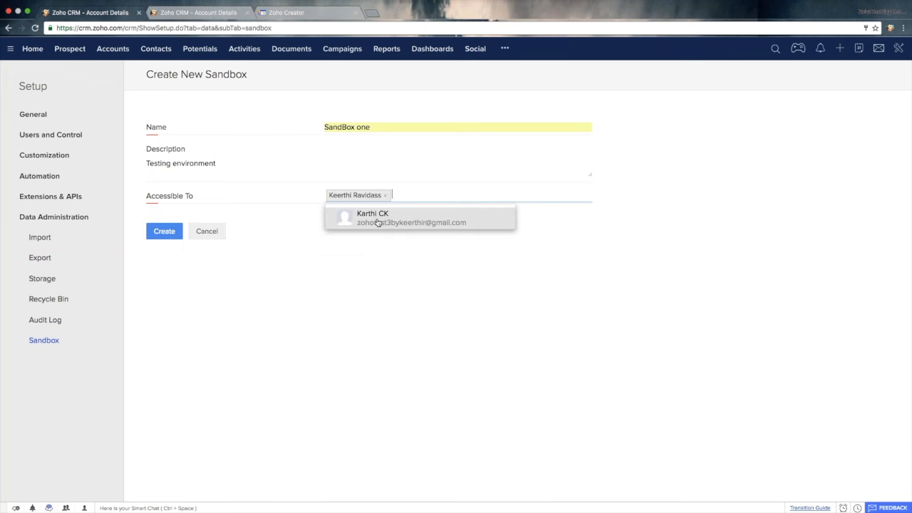
click(392, 221)
click(329, 269)
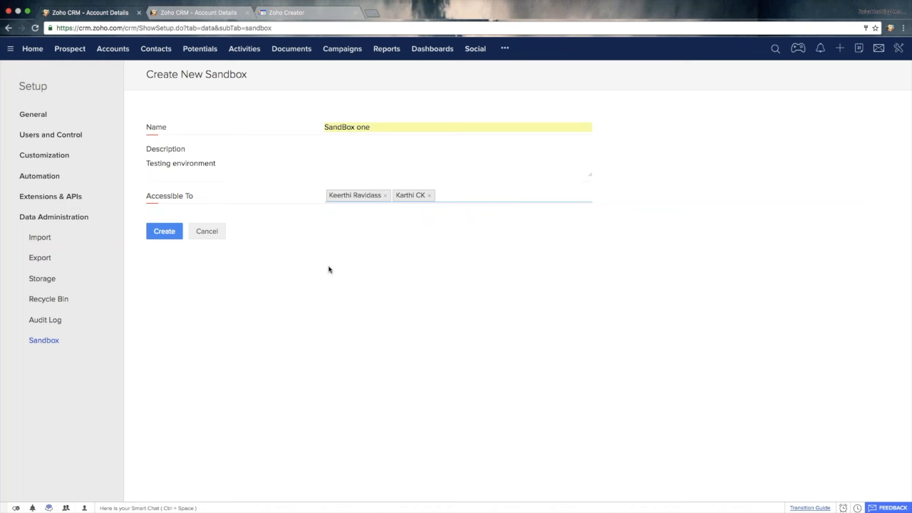
click(164, 231)
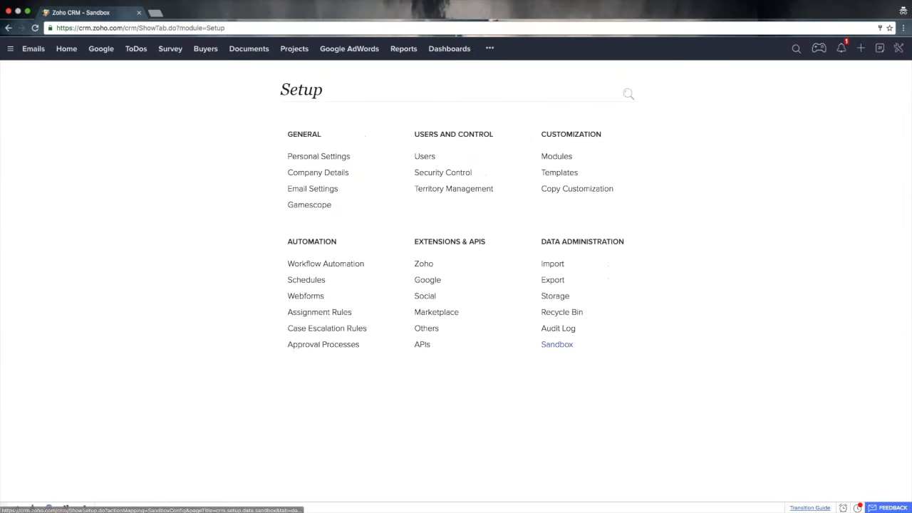
- Open the SandBox_Test details in Data Administration, access that sandbox, and compare it with the production tab
click(557, 344)
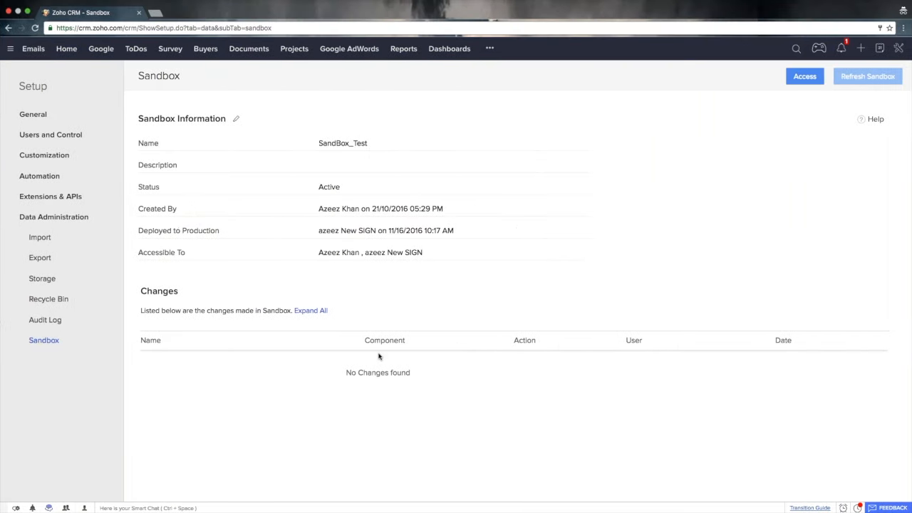
click(803, 80)
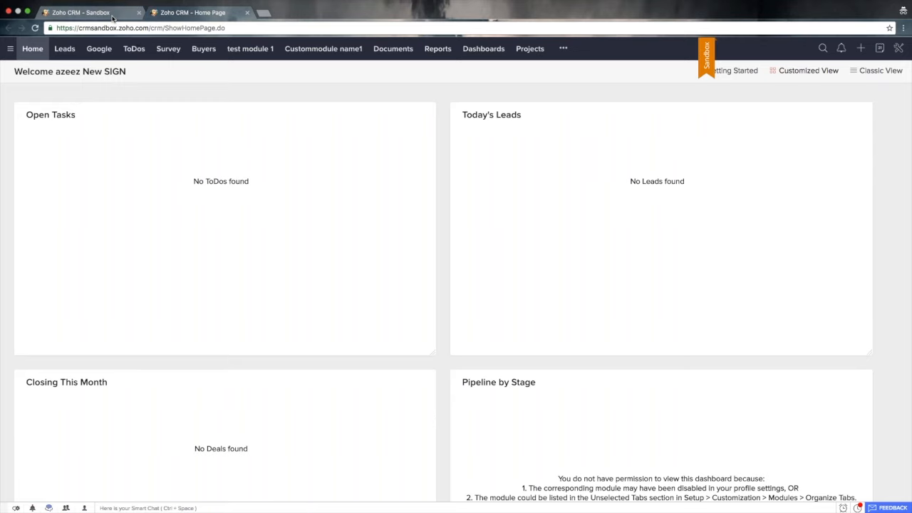
click(86, 12)
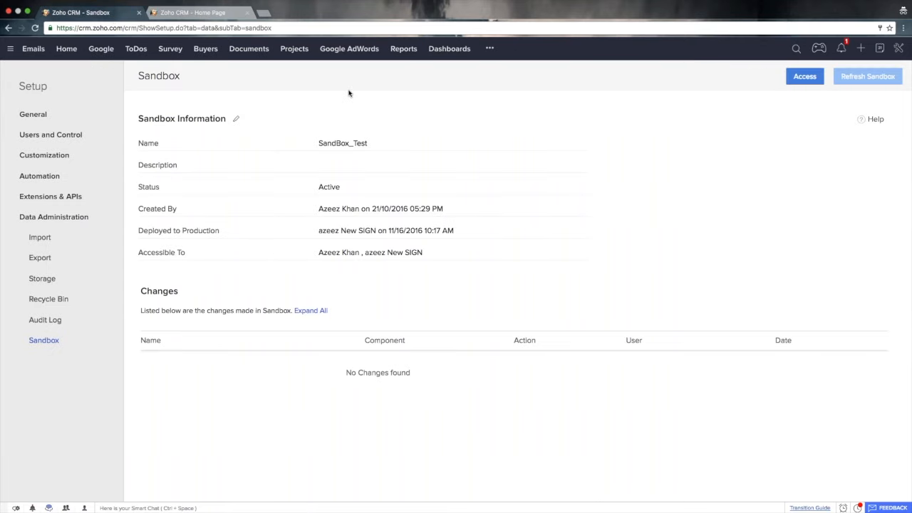
click(178, 12)
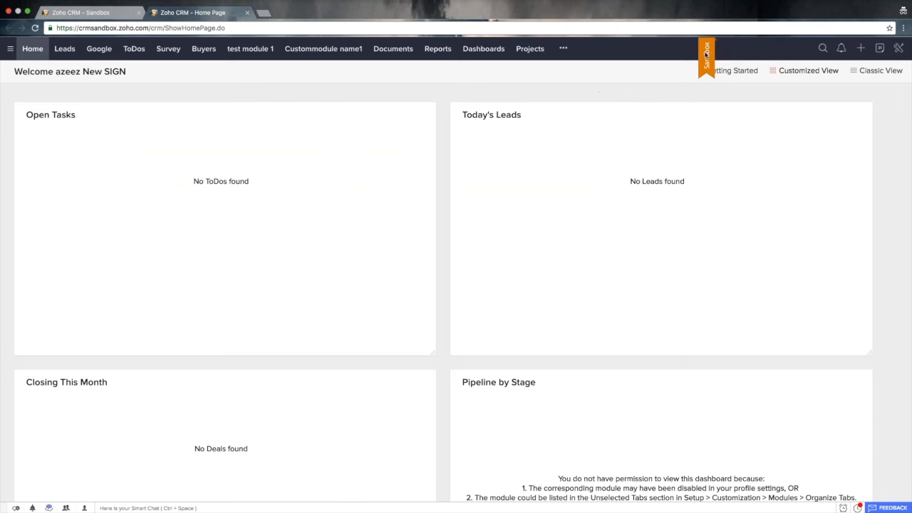
- Open the Setup page in the sandbox and also in the production account
click(898, 48)
click(863, 69)
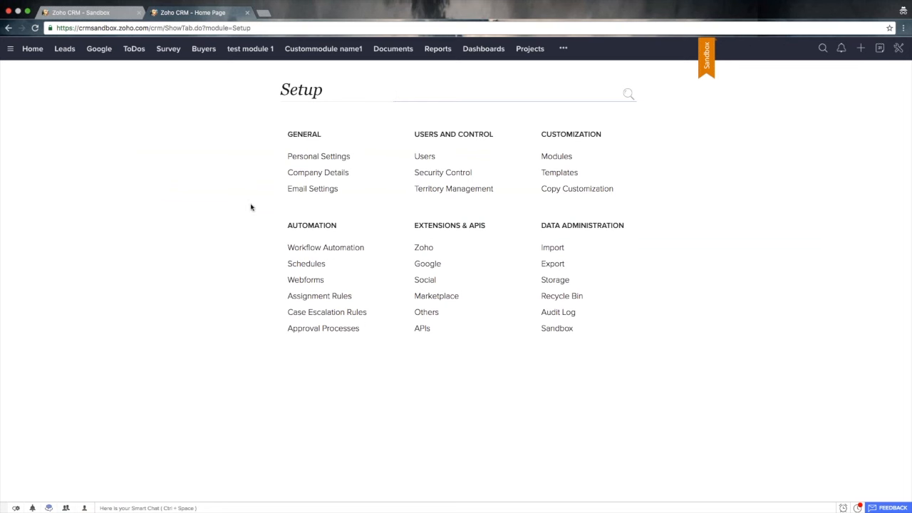
click(106, 13)
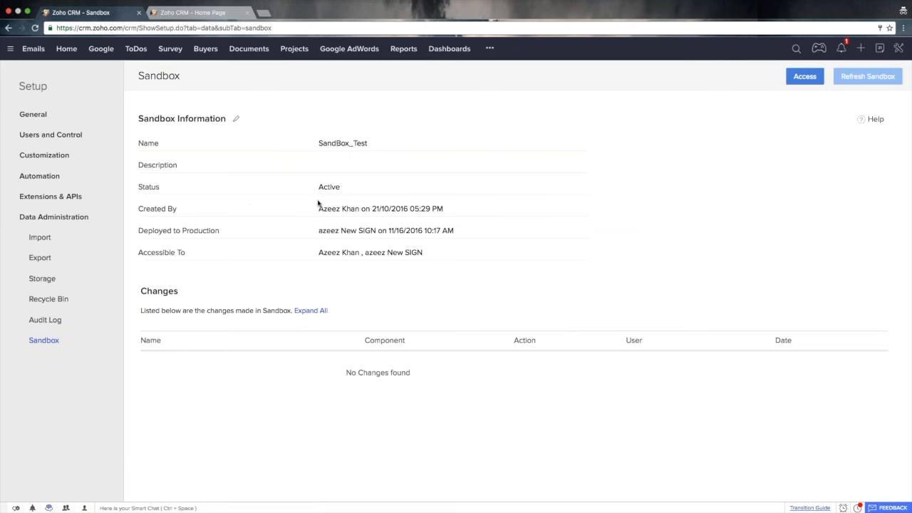
click(40, 94)
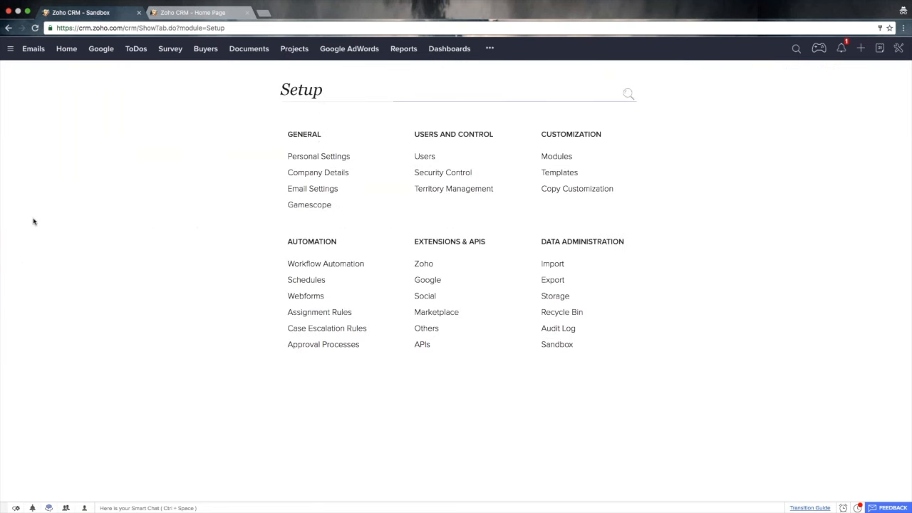
- In the sandbox, filter the workflow rules to the Contacts module and open Test rule from zoho
click(203, 12)
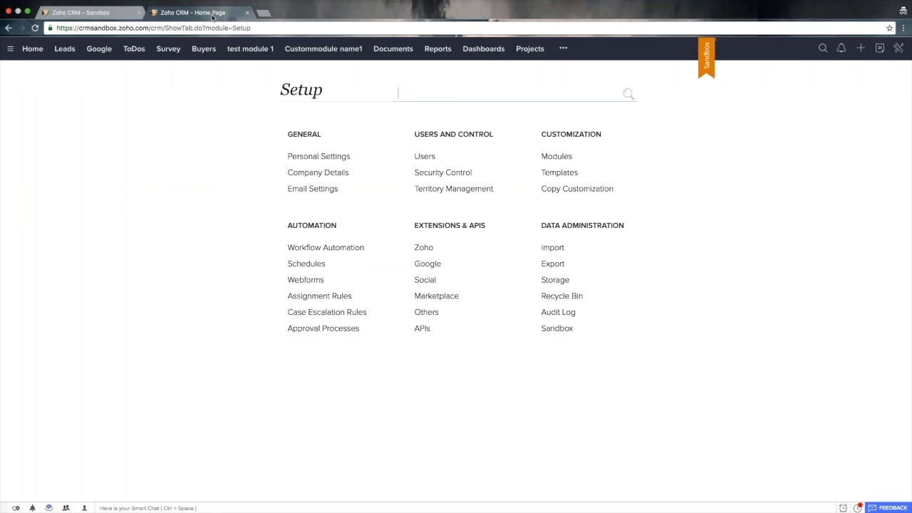
click(341, 249)
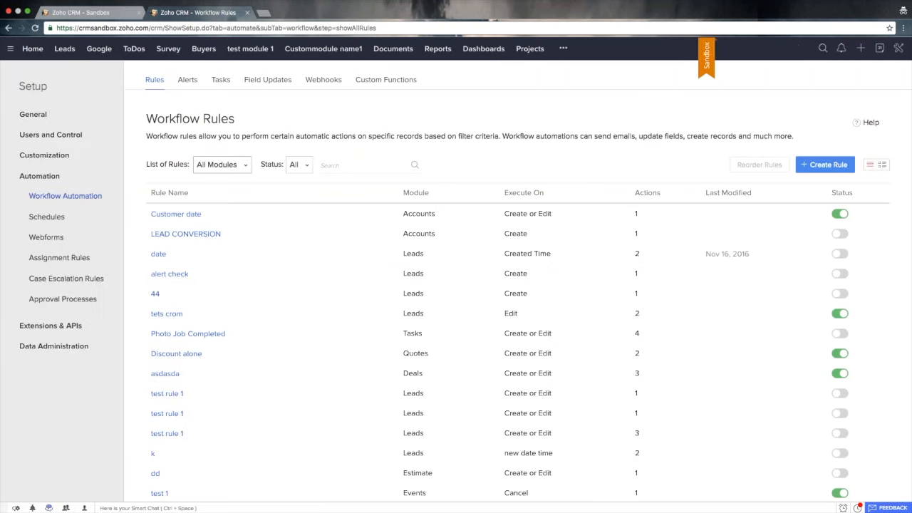
click(227, 166)
text(co)
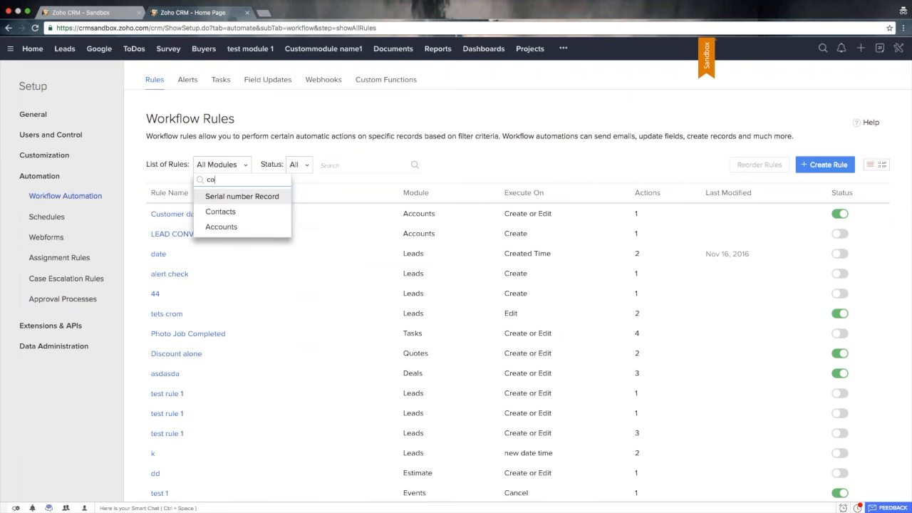
text(nt)
key(Return)
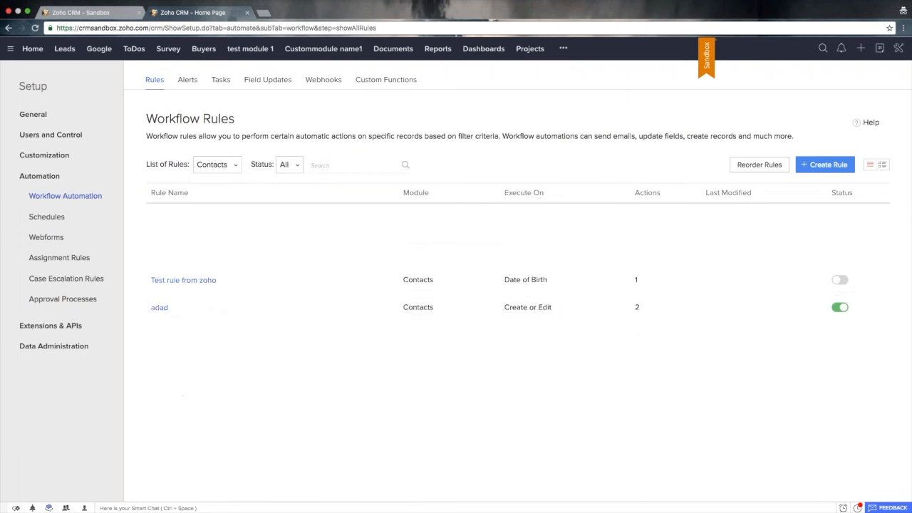
click(190, 219)
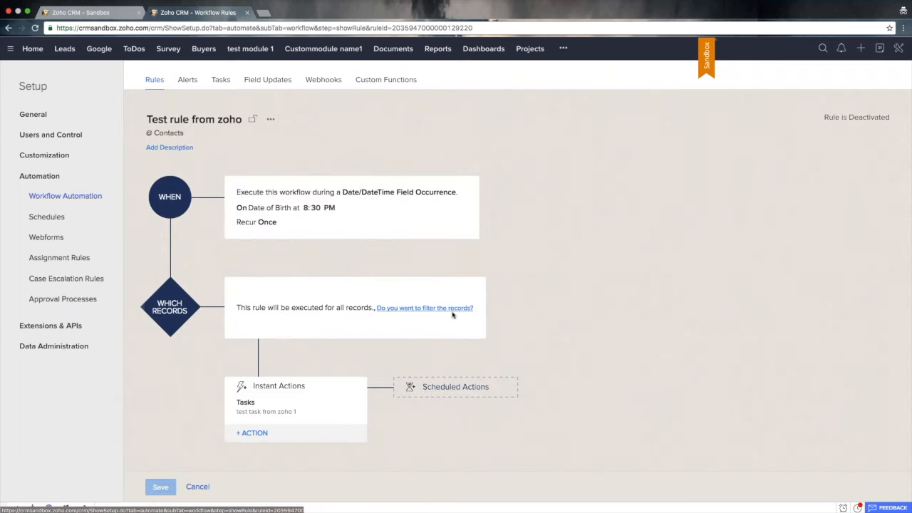
- Add a scheduled action to the rule that executes 1 hour after the rule trigger date
scroll(452, 451, down, 2)
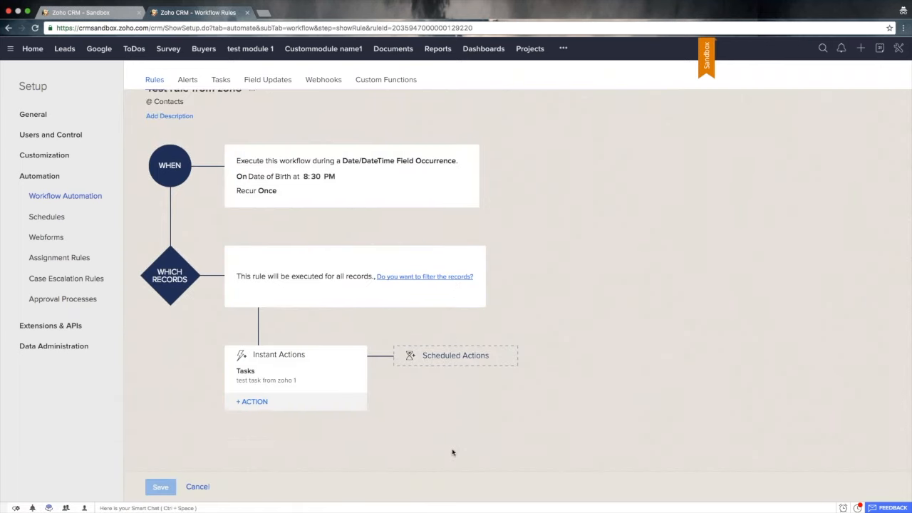
click(478, 349)
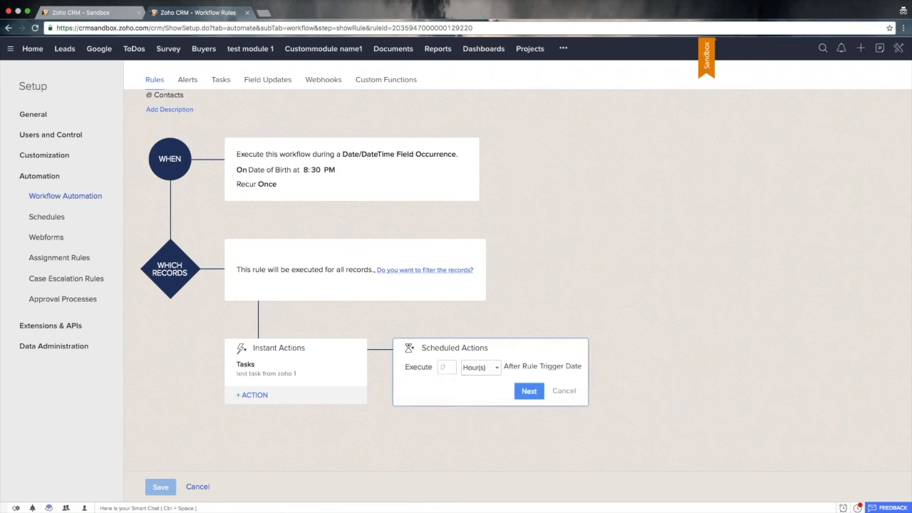
click(453, 366)
text(1)
click(531, 391)
- Associate the first listed Contacts task with the scheduled action and save the workflow rule
click(420, 384)
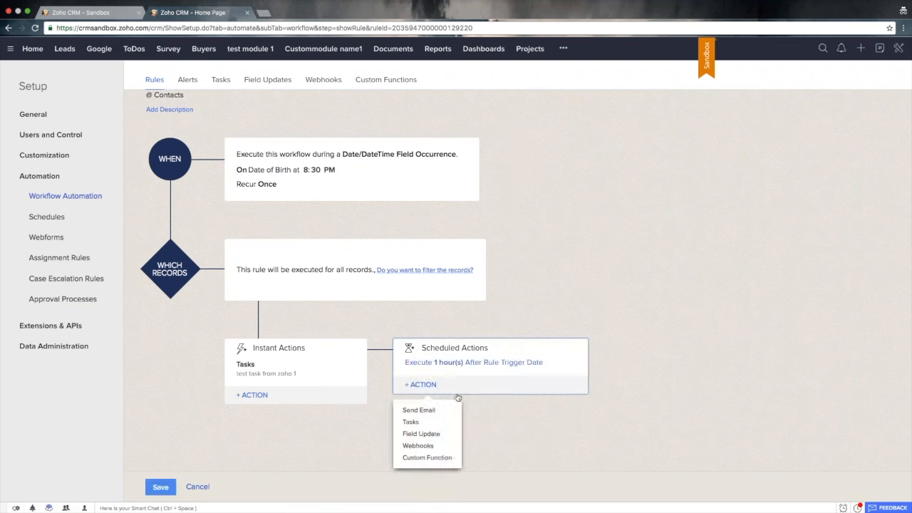
click(417, 423)
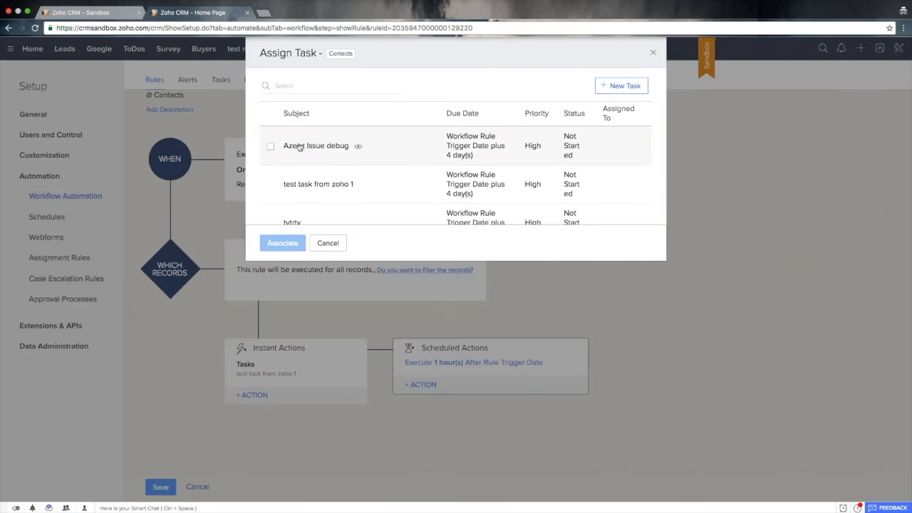
click(271, 146)
click(282, 243)
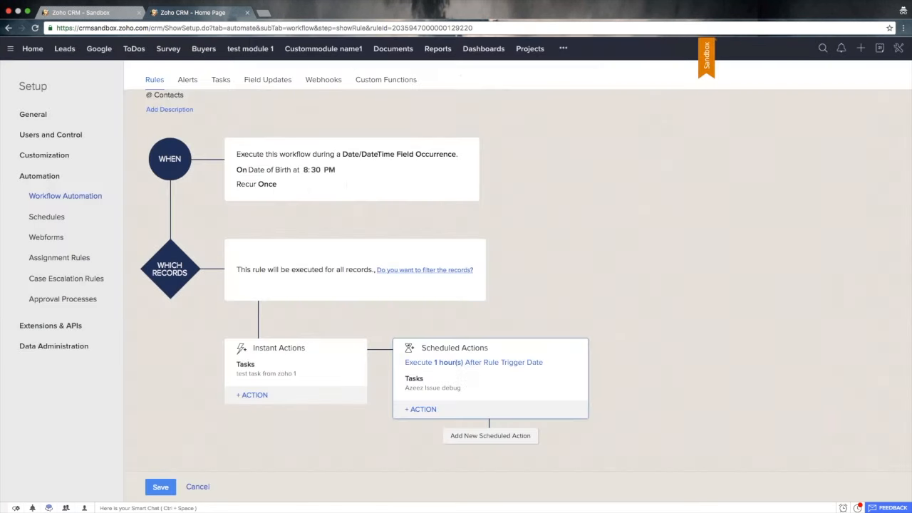
click(160, 487)
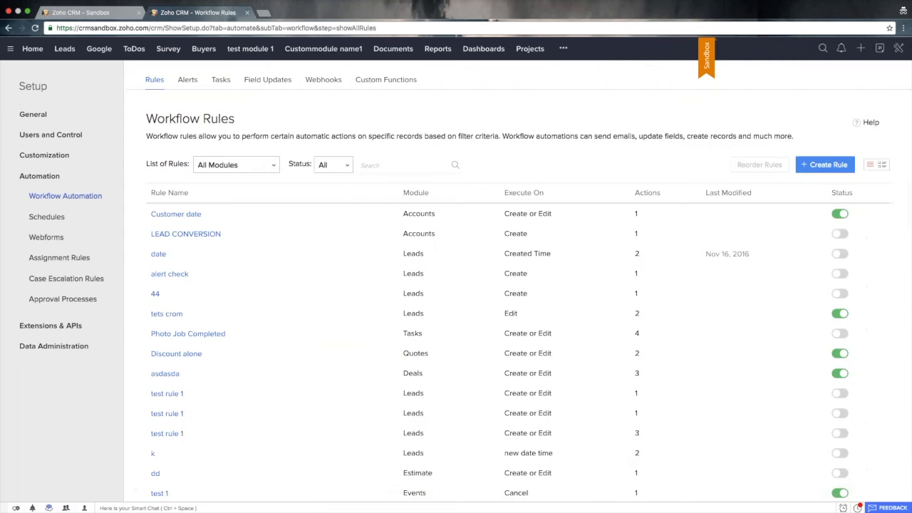
- Reopen Test rule from zoho in the sandbox and check its scheduled action
scroll(271, 402, down, 5)
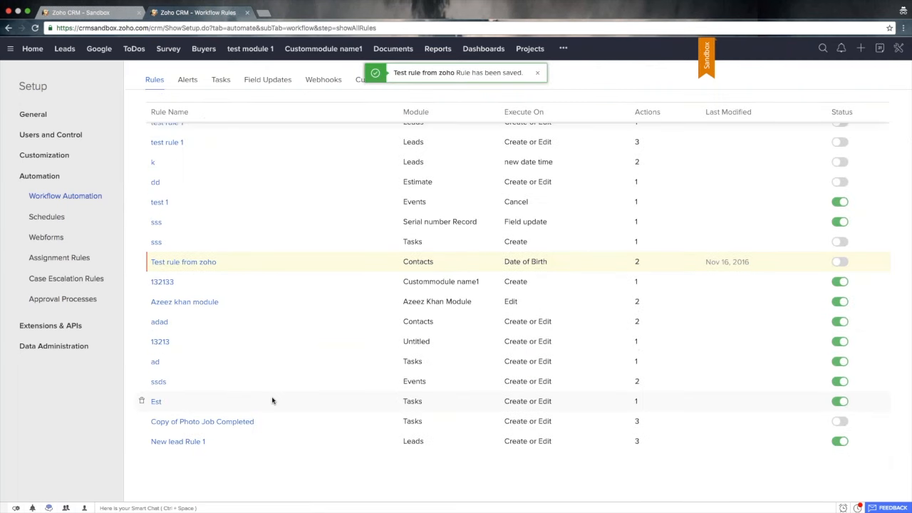
click(183, 261)
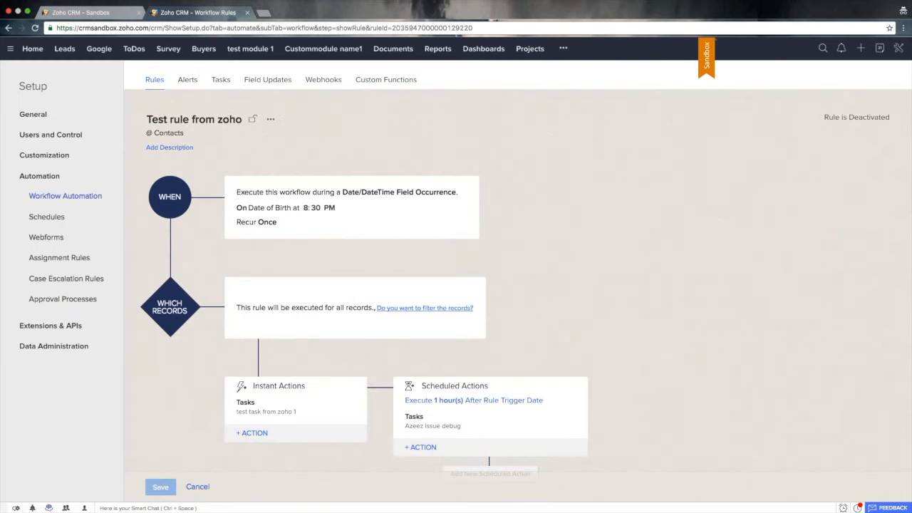
scroll(499, 366, down, 1)
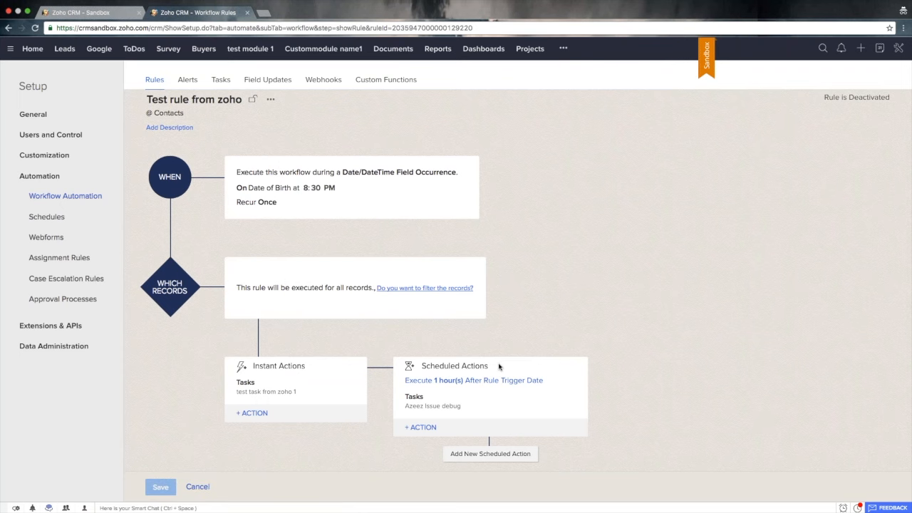
- In the production account, filter the workflow rules to Contacts and open Test rule from zoho for comparison
click(98, 13)
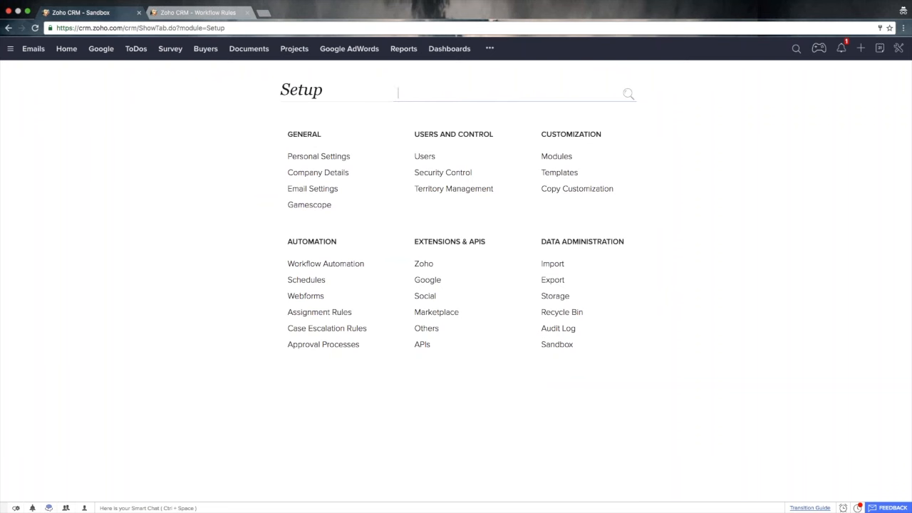
click(345, 268)
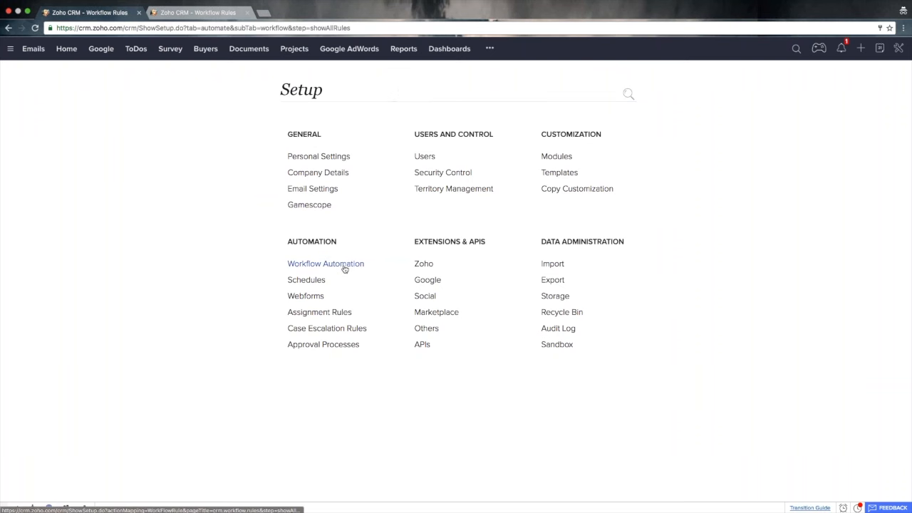
click(228, 169)
text(coin)
key(BackSpace)
key(BackSpace)
text(n)
key(Return)
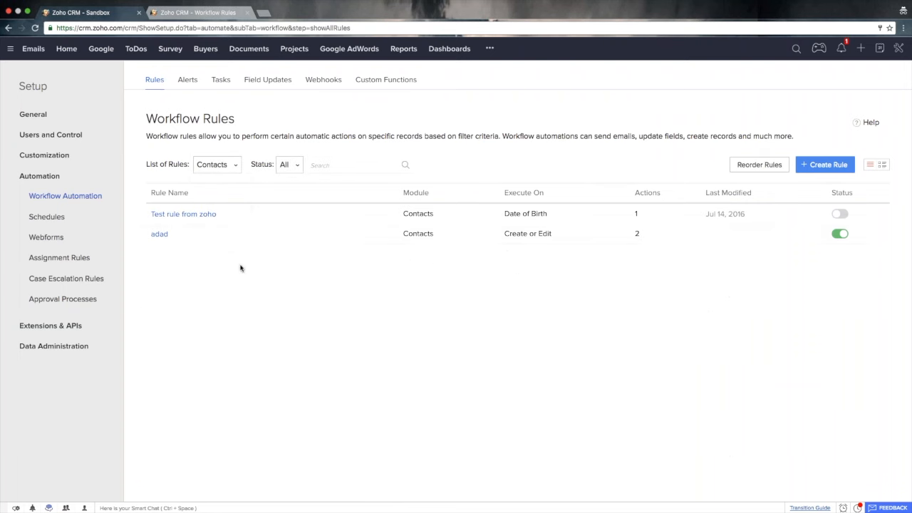
click(200, 214)
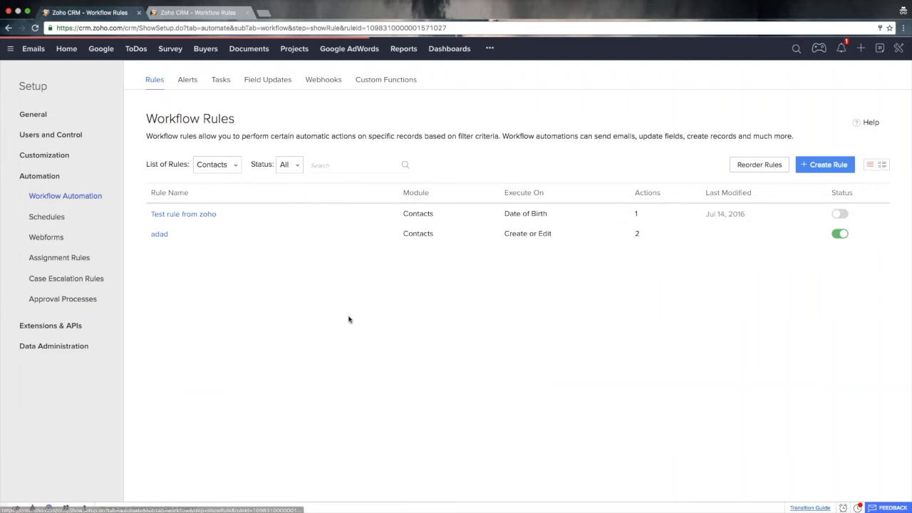
- Compare the scheduled actions of Test rule from zoho in the production account with those in the sandbox
scroll(390, 391, down, 1)
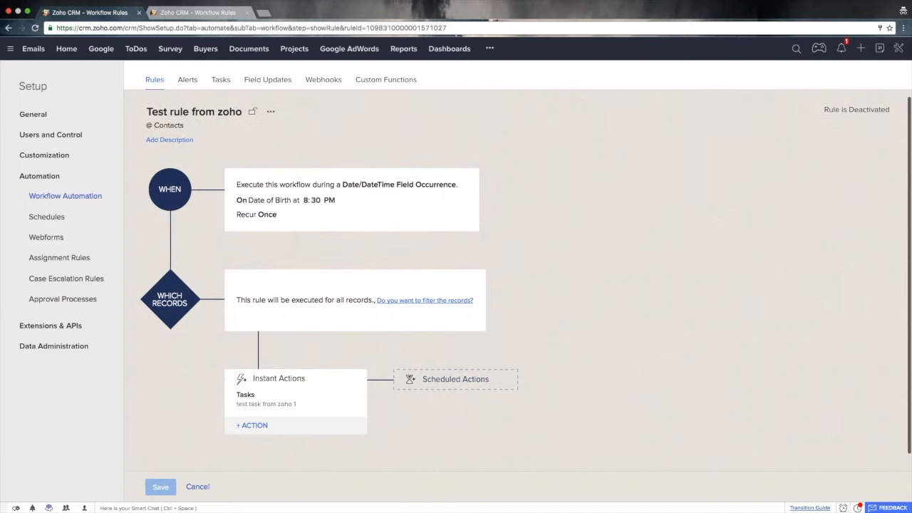
triple_click(460, 381)
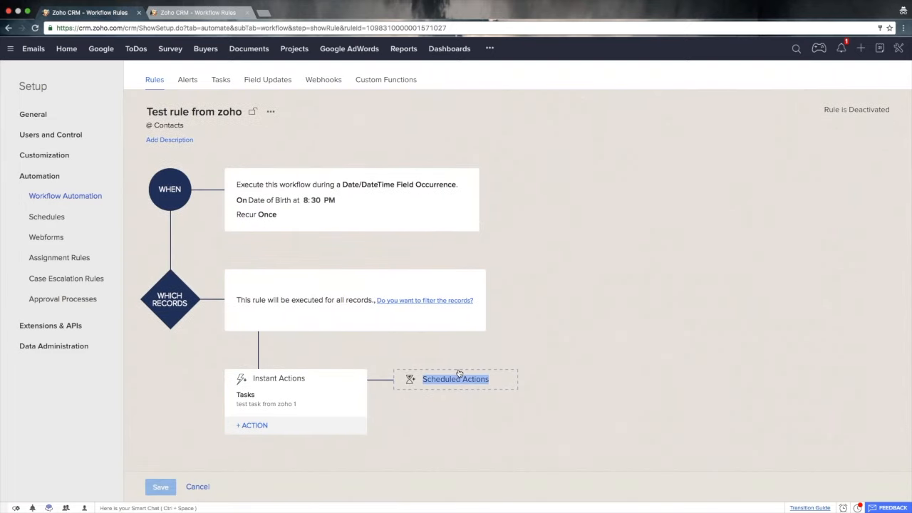
click(179, 17)
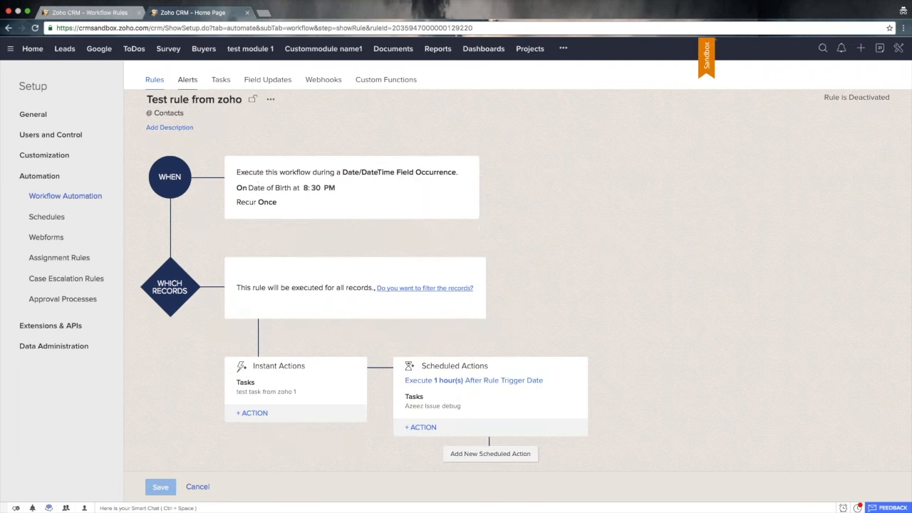
click(90, 13)
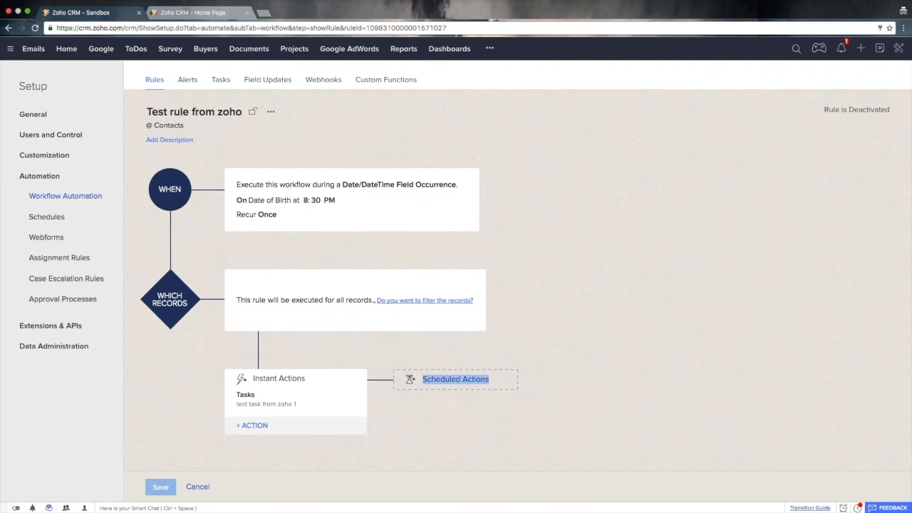
- Open the Sandbox page in the production account's setup and expand the Contacts module in its list of changes
click(35, 88)
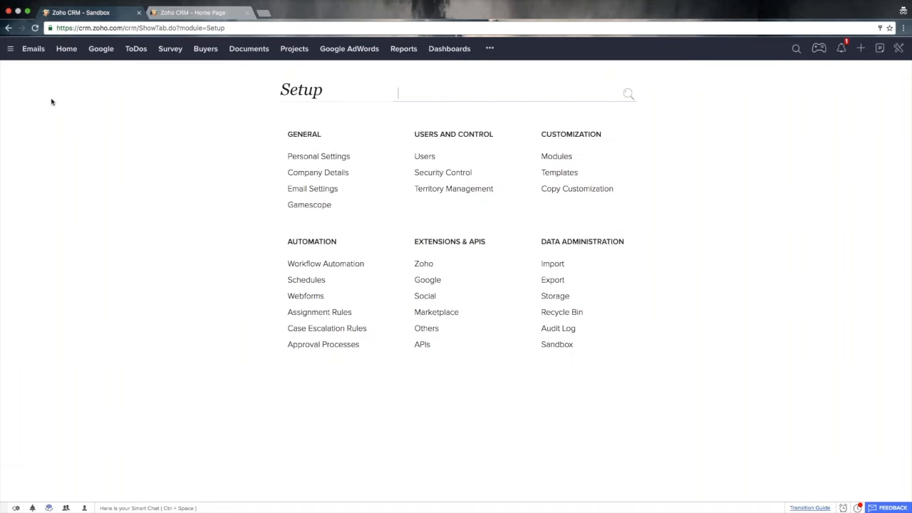
click(567, 344)
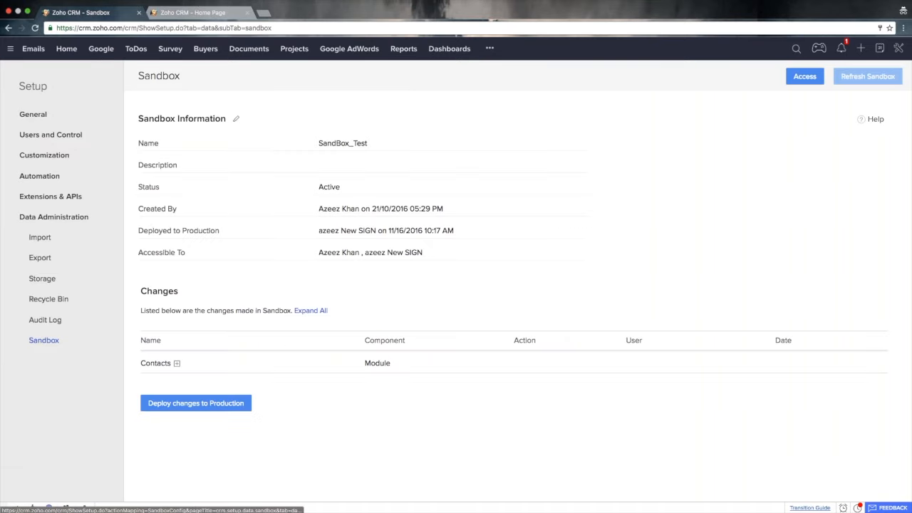
drag(141, 363, 169, 363)
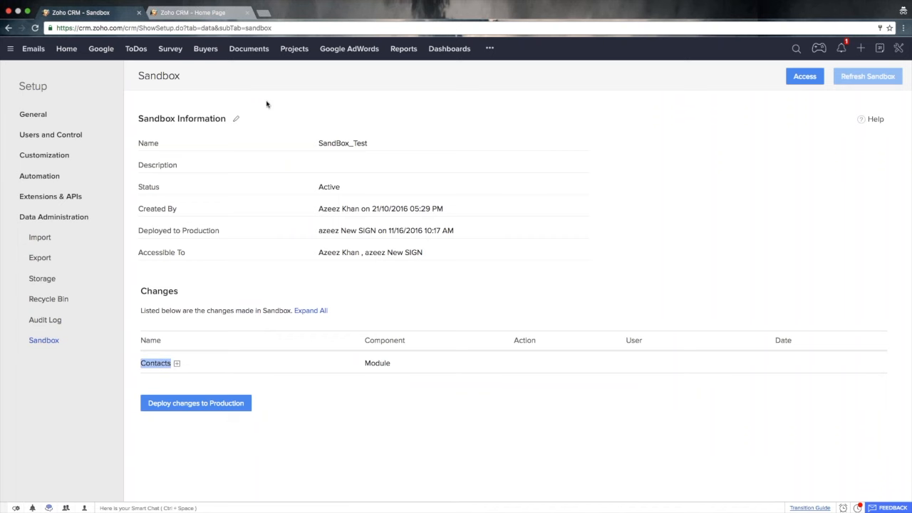
click(209, 13)
click(107, 13)
click(165, 384)
click(177, 364)
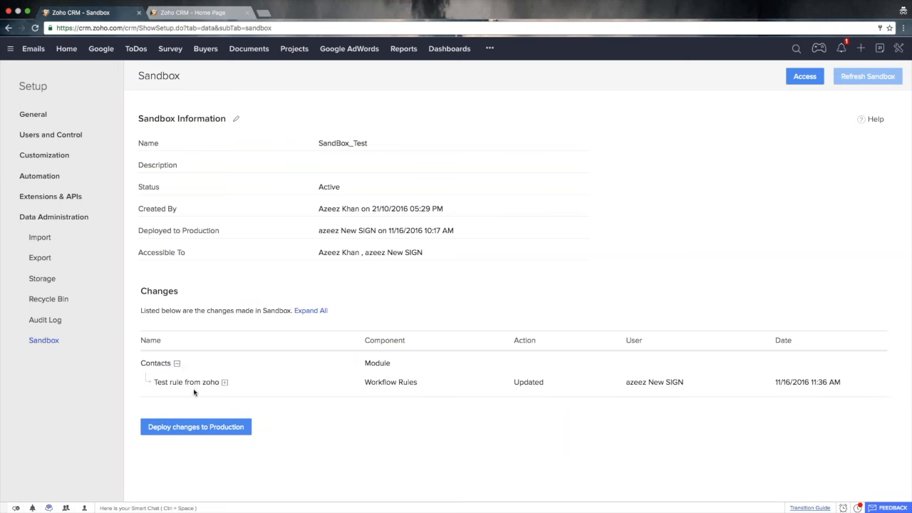
- Review the component, user and date recorded for the Test rule from zoho change
triple_click(404, 384)
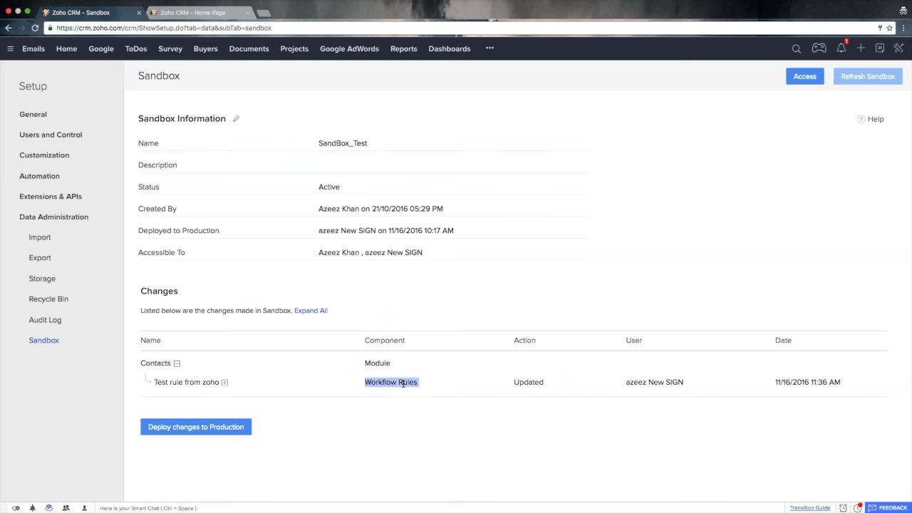
triple_click(654, 382)
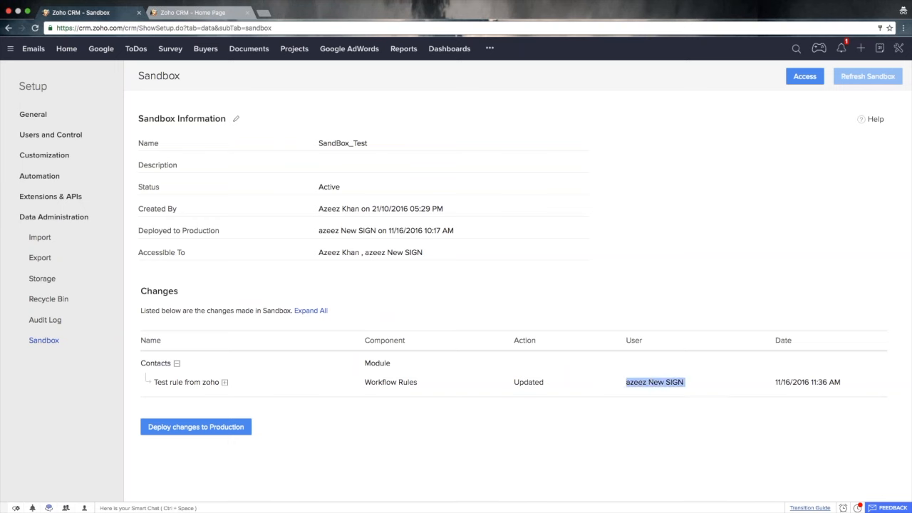
double_click(800, 383)
click(797, 383)
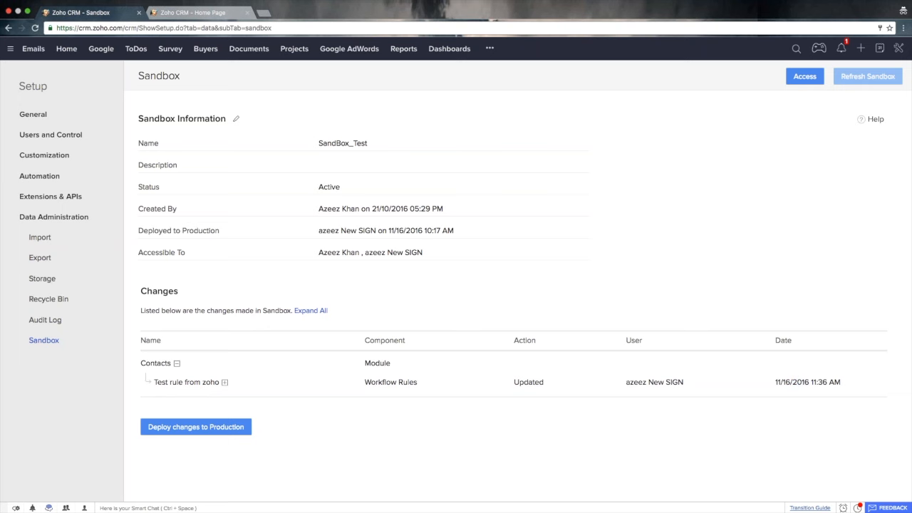
- View the Modules and Templates settings in the sandbox, and return to the production account's list of sandbox changes
click(206, 13)
click(30, 87)
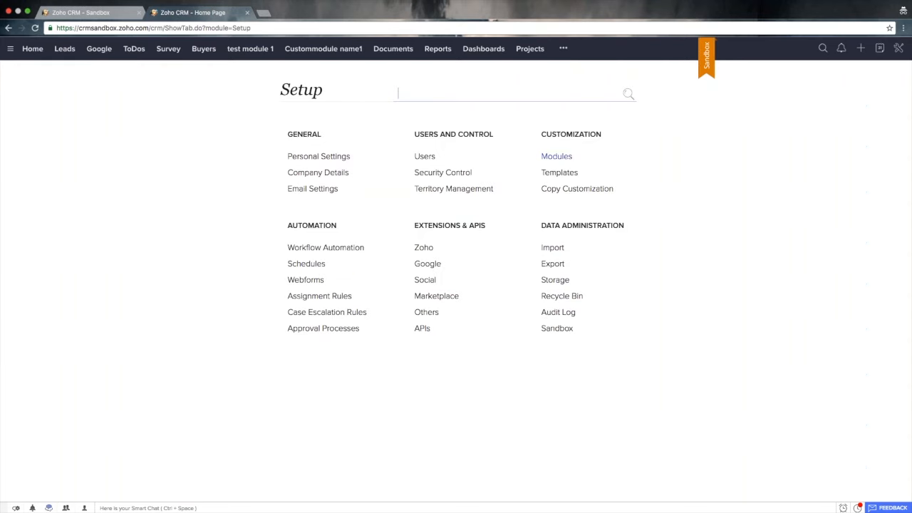
click(556, 156)
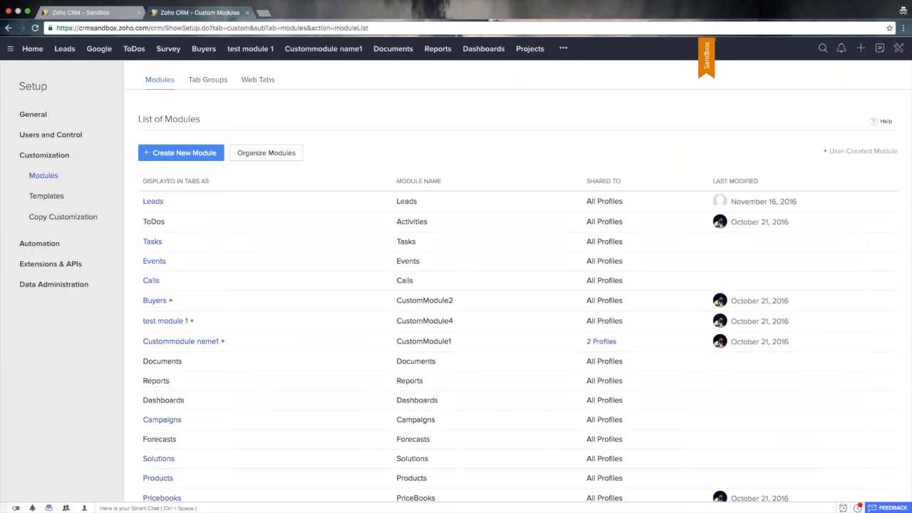
click(82, 13)
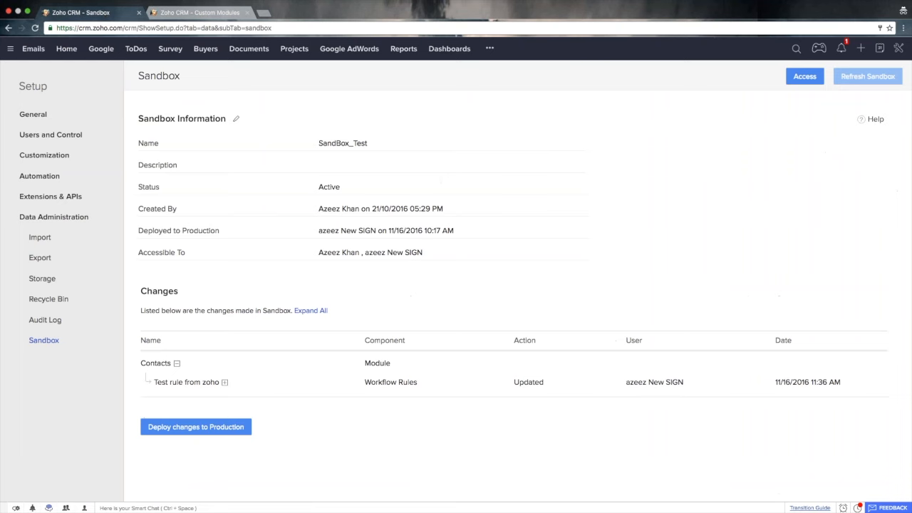
click(194, 13)
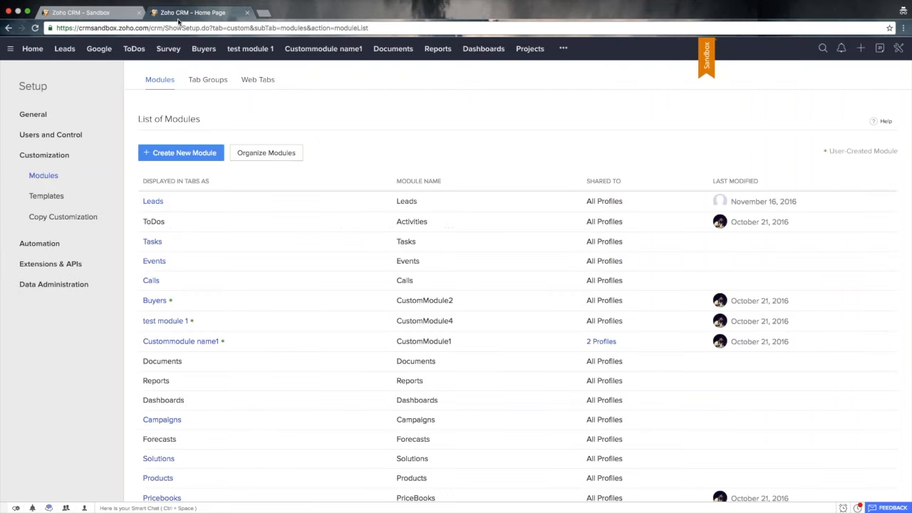
click(40, 87)
click(559, 173)
click(96, 15)
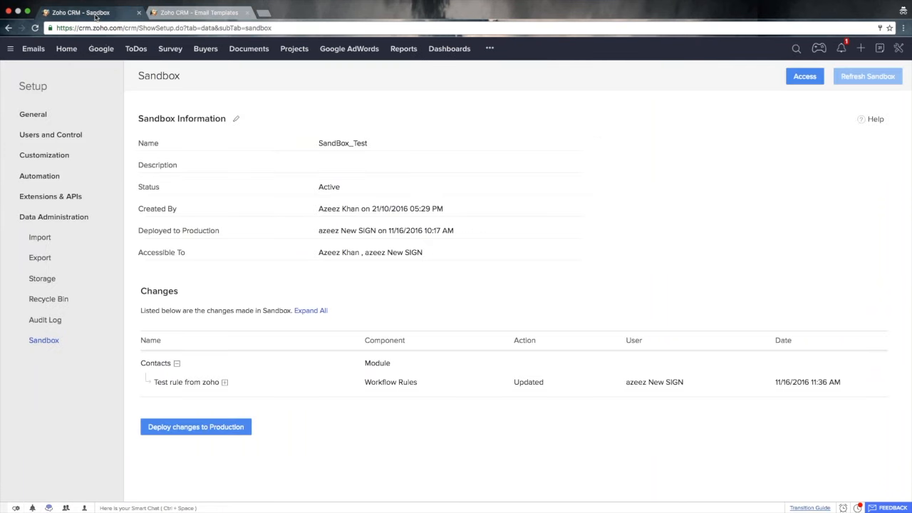
- Open the side-by-side comparison of Test rule from zoho and examine the scheduled actions in its parent data
click(187, 383)
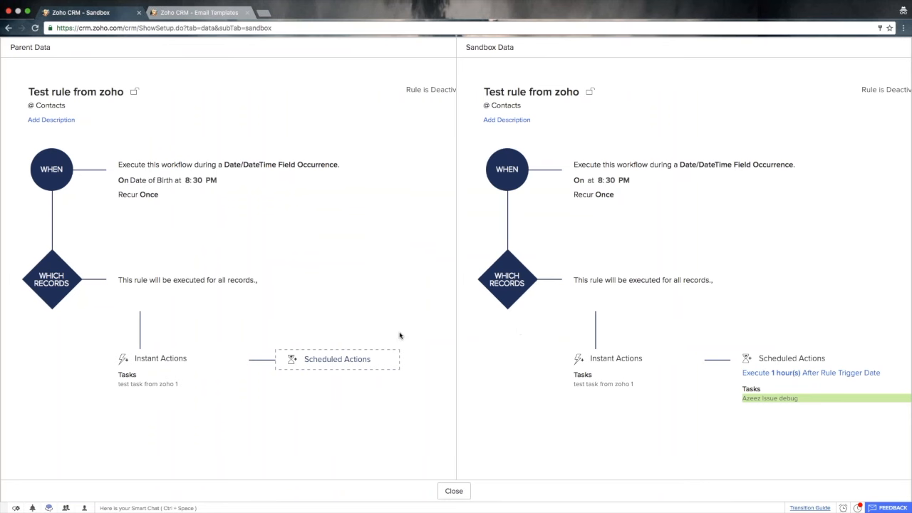
scroll(375, 336, down, 2)
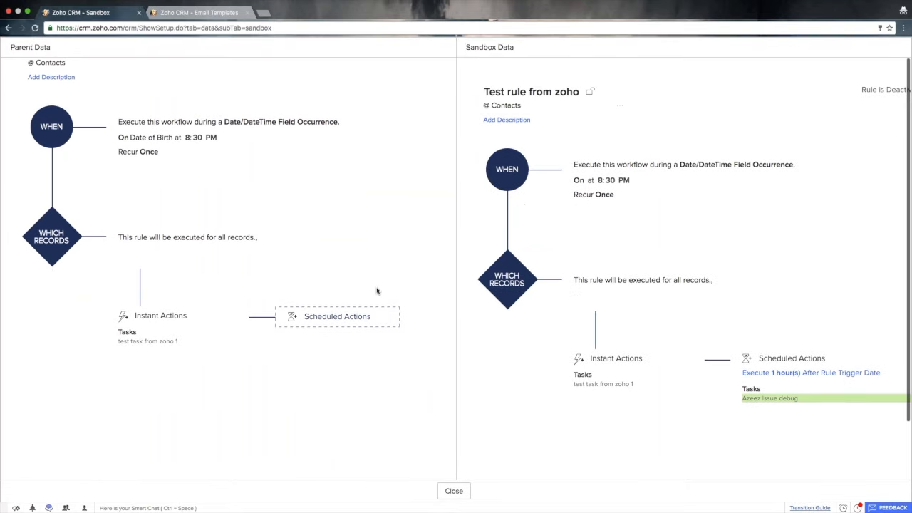
scroll(377, 291, up, 2)
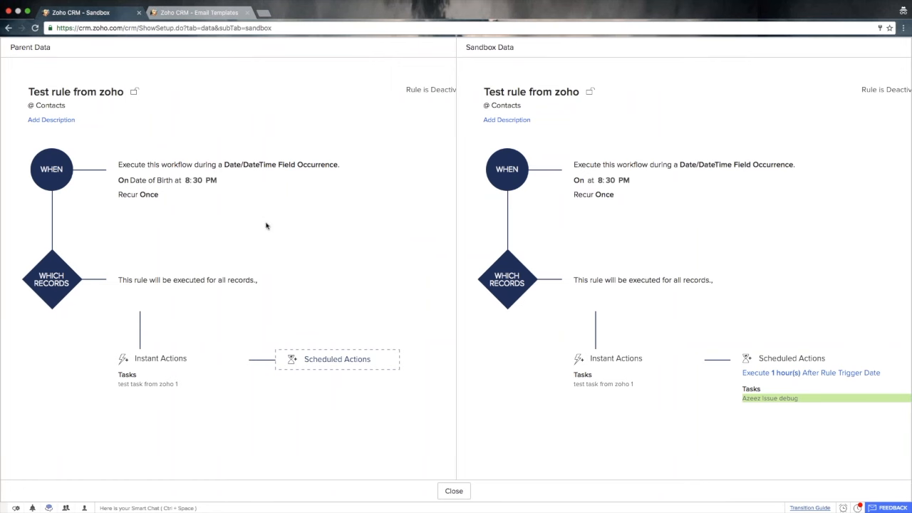
scroll(266, 253, down, 1)
scroll(267, 253, up, 1)
drag(372, 361, 316, 355)
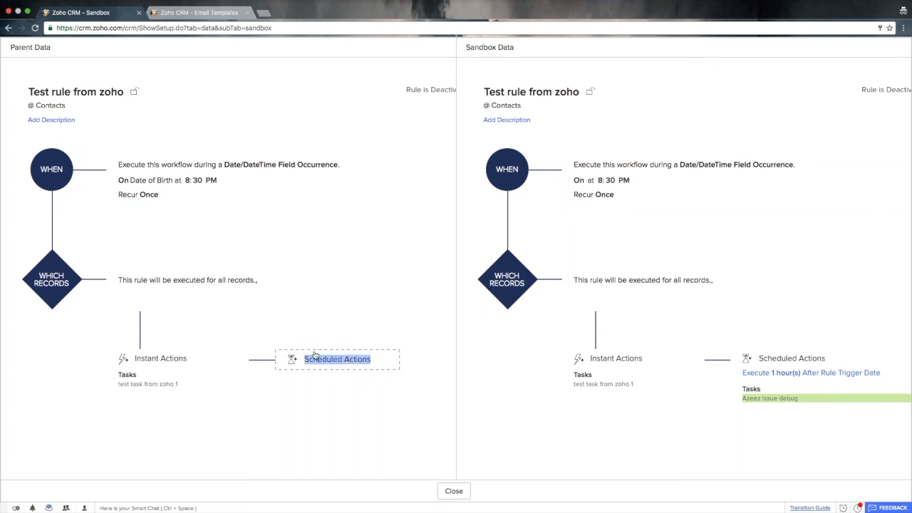
click(315, 355)
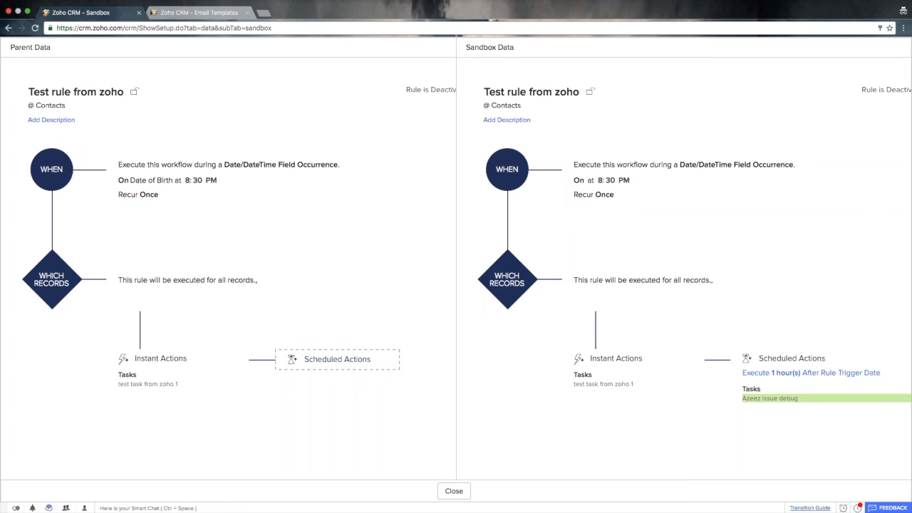
- Examine the scheduled action and its task in the rule's sandbox data, and close the comparison
drag(656, 400, 542, 145)
click(542, 145)
drag(805, 425, 753, 349)
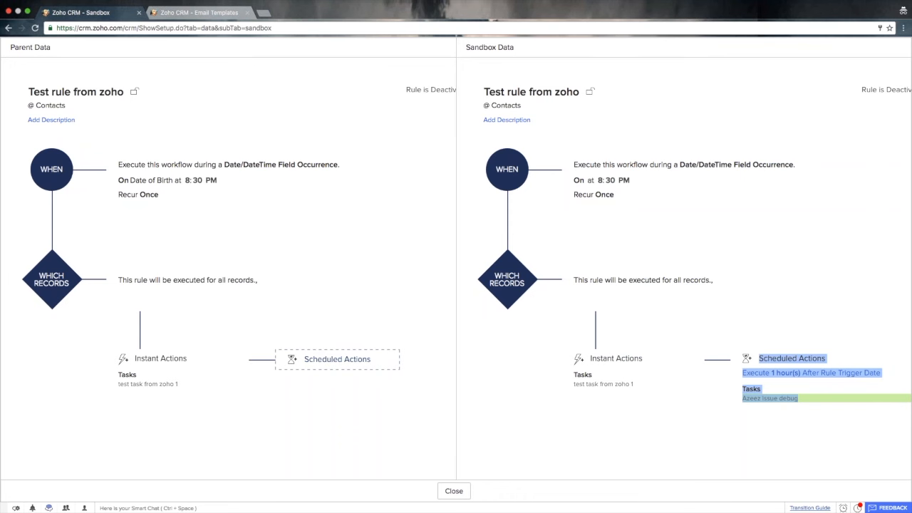
click(838, 404)
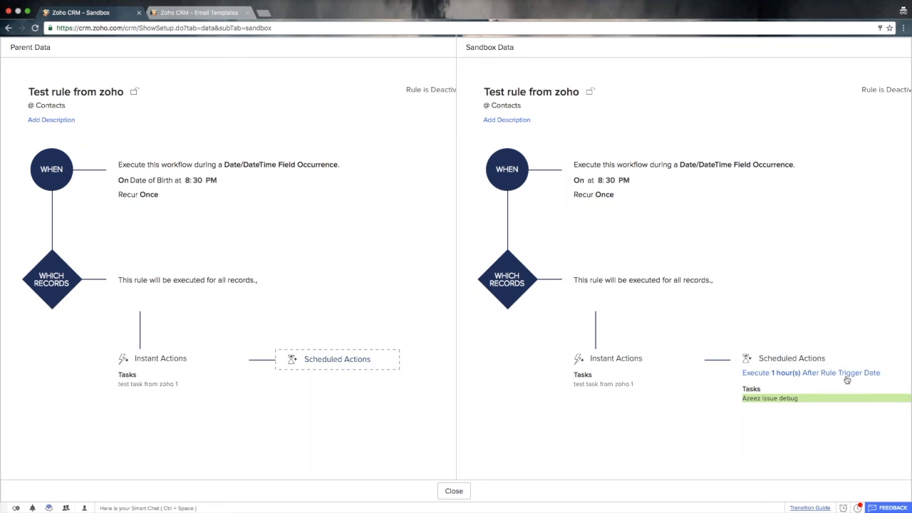
scroll(777, 423, down, 2)
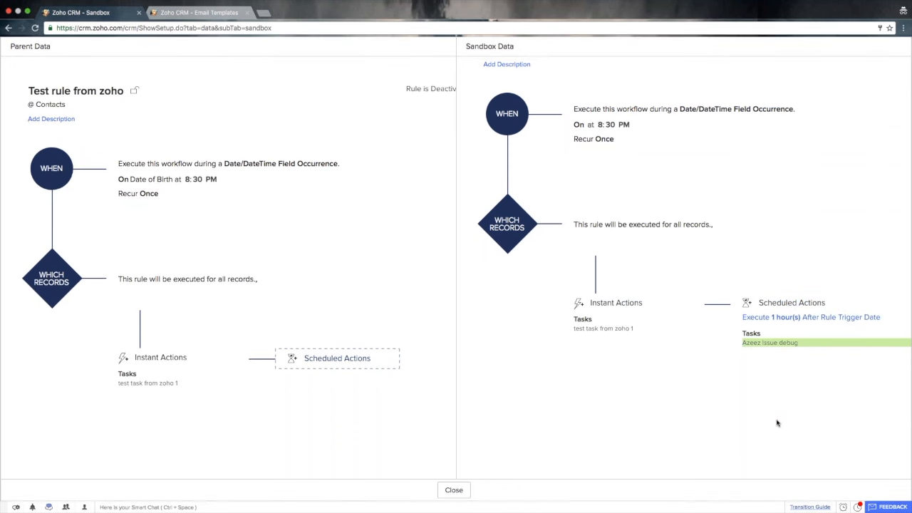
scroll(777, 423, up, 2)
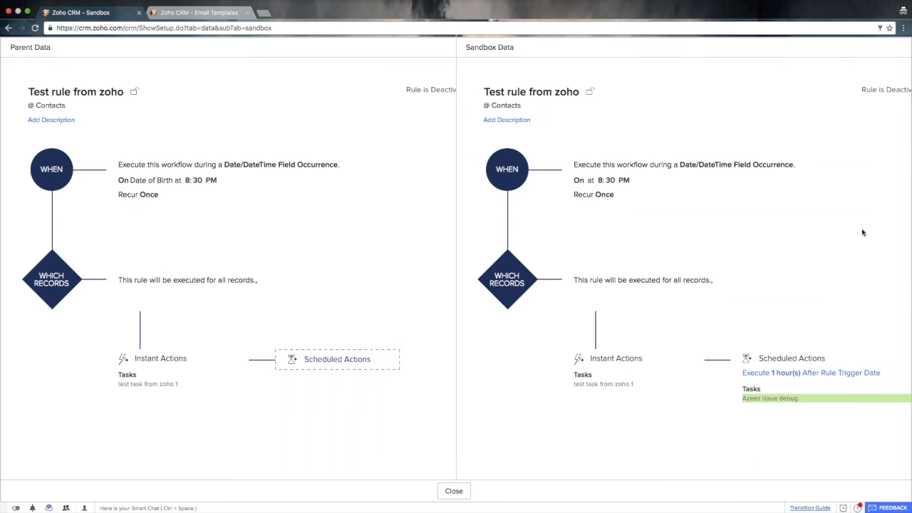
click(454, 491)
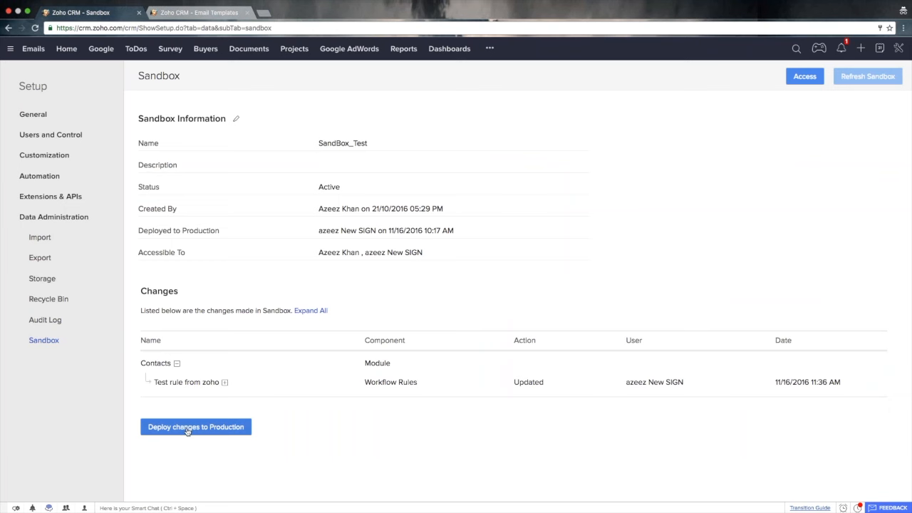
- Deploy the sandbox changes to the production account and confirm the deployment
click(224, 428)
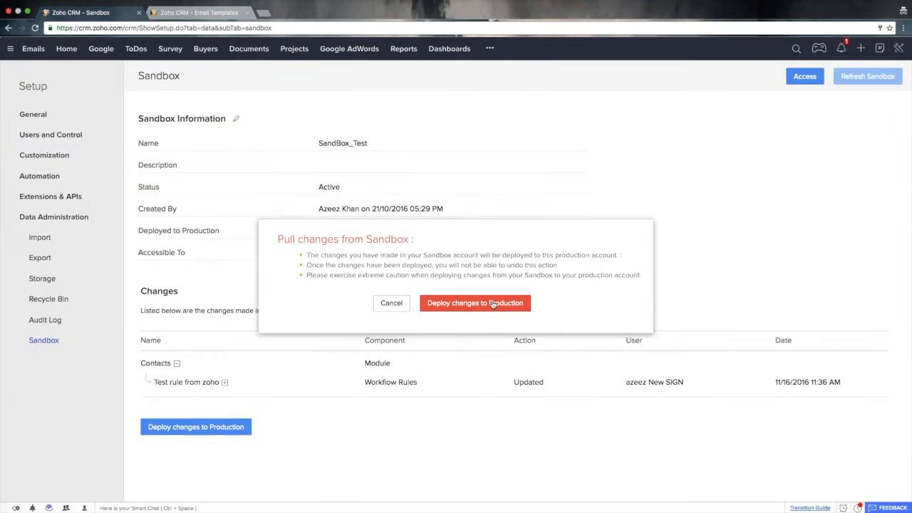
click(493, 305)
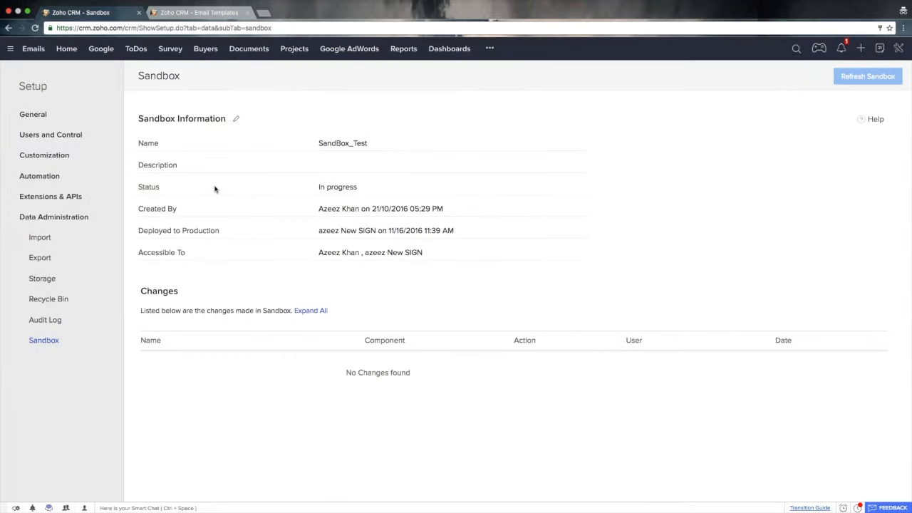
- Check the scheduled action of Test rule from zoho among the production Contacts workflow rules, and return to Setup
click(31, 89)
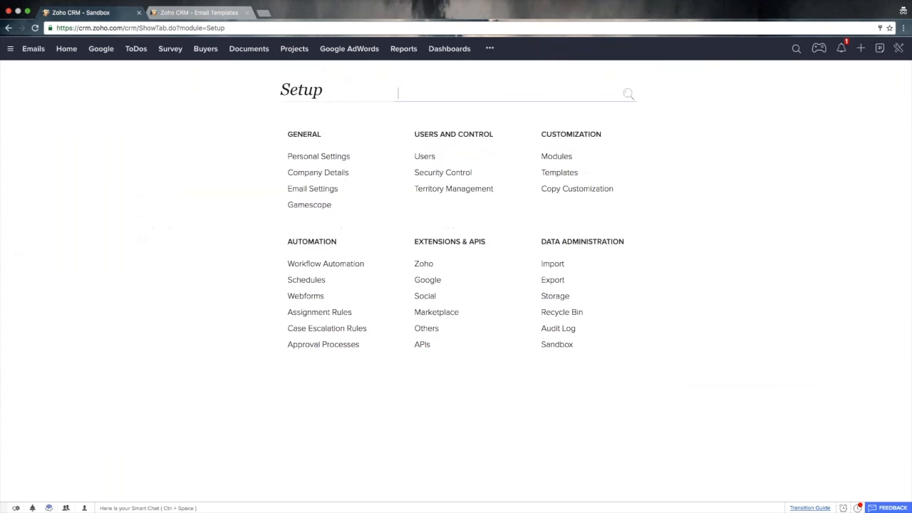
click(337, 265)
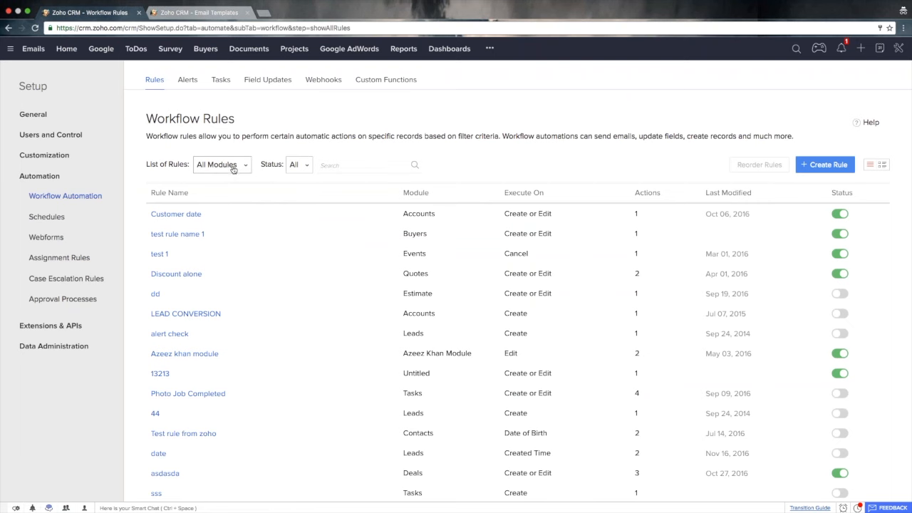
click(233, 168)
text(cont)
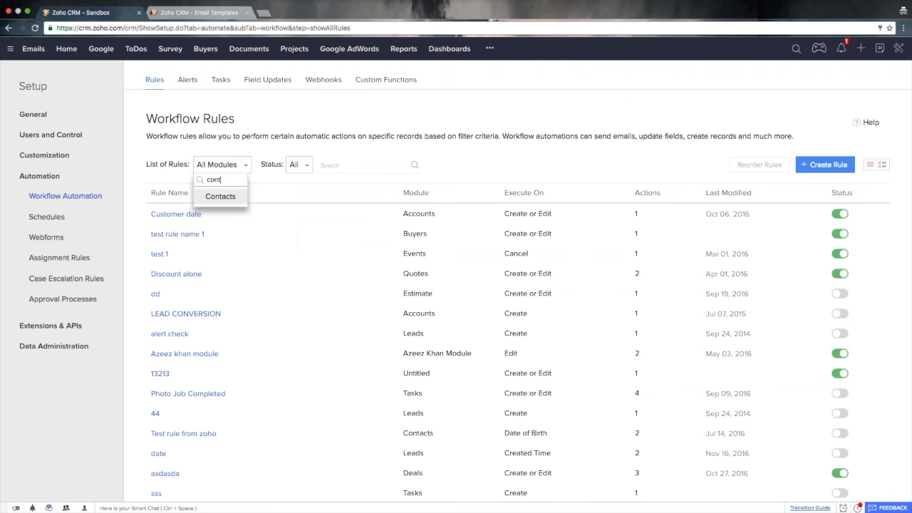
key(Return)
click(196, 216)
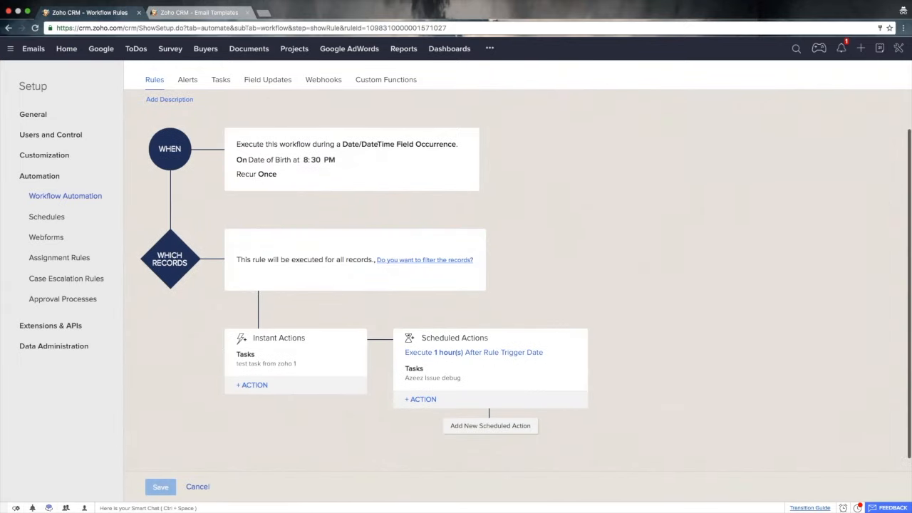
scroll(484, 308, down, 2)
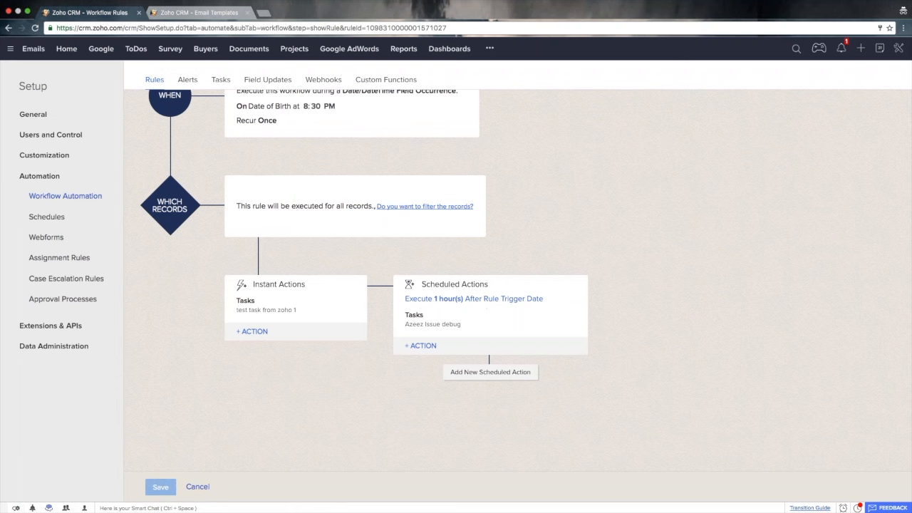
click(193, 488)
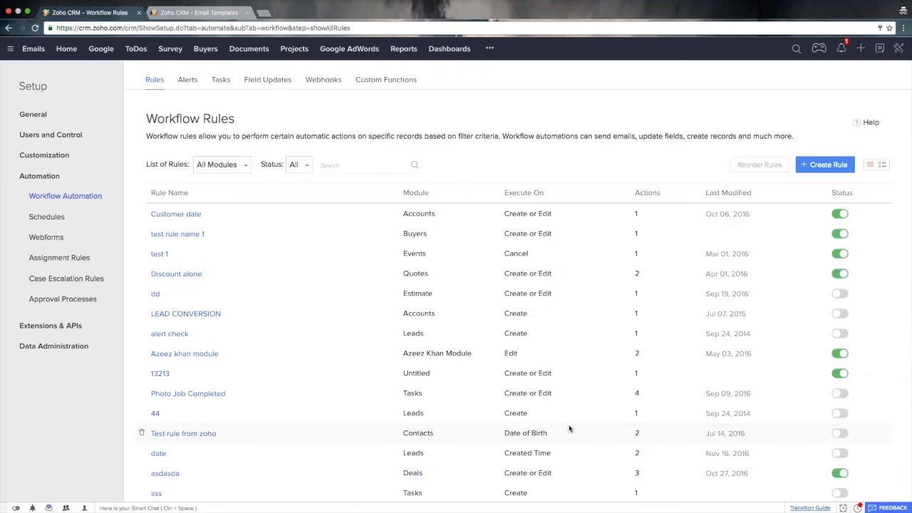
click(41, 86)
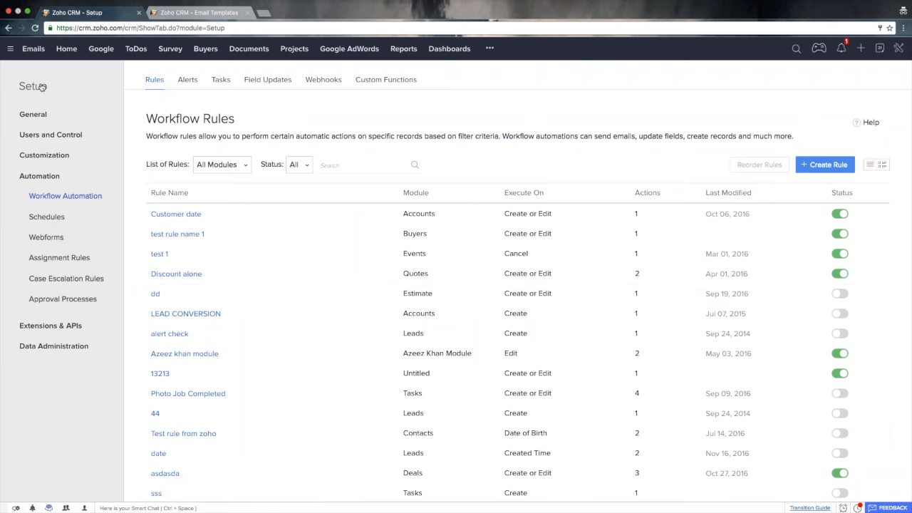